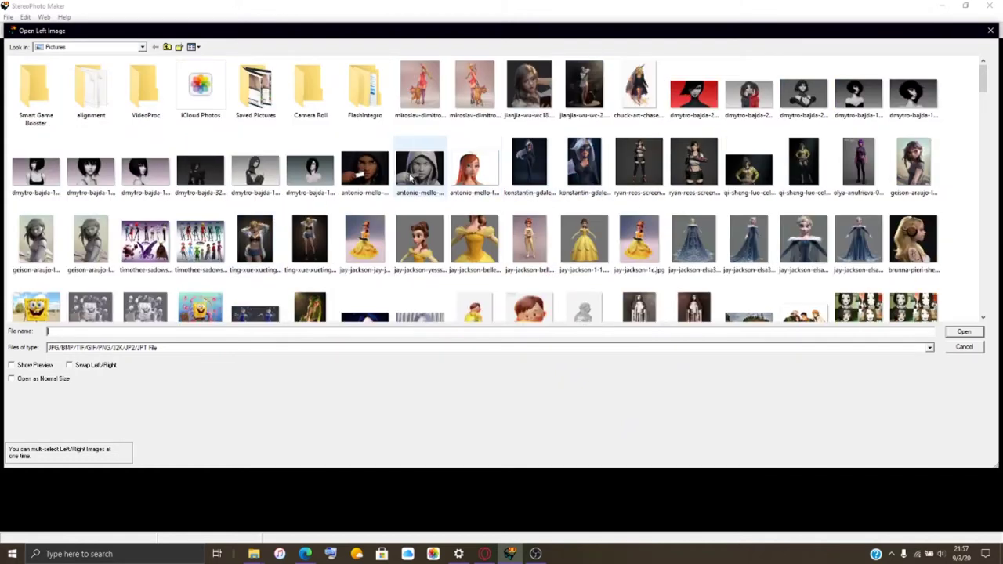
# Open the JPG whose name ends in 1298 as both the left and right image, and show the pair in Adjustment View.
pyautogui.click(311, 167)
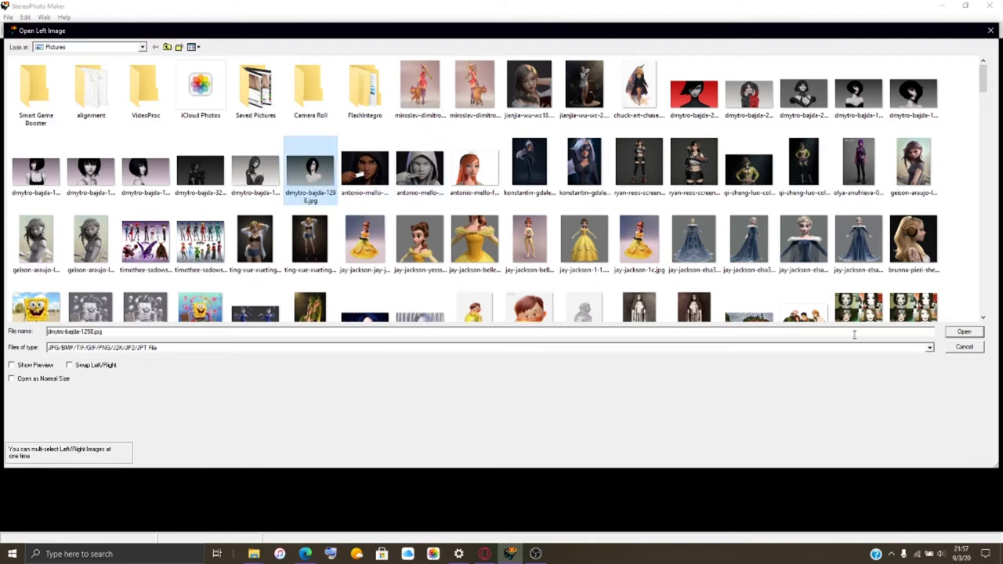
pyautogui.click(965, 333)
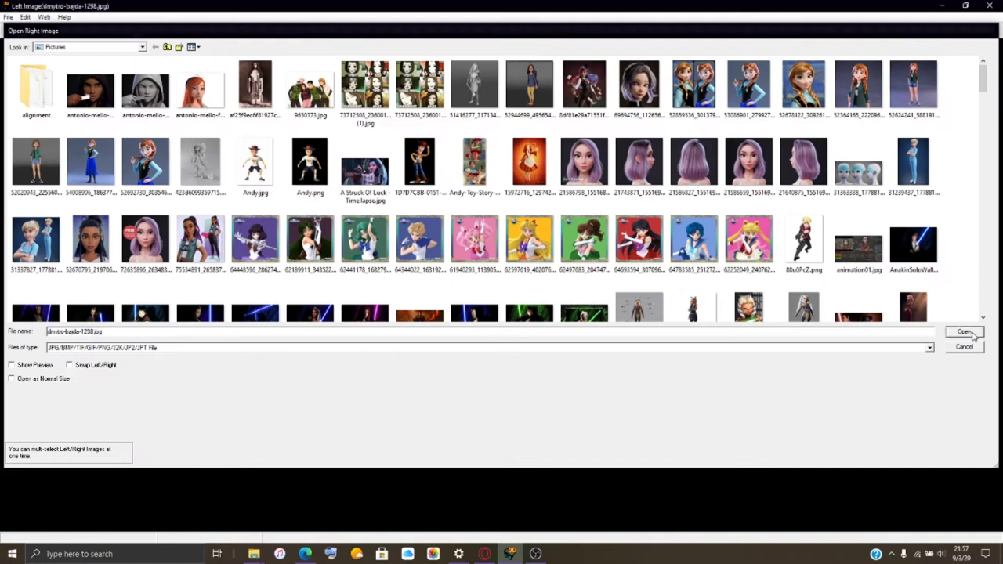
pyautogui.click(965, 333)
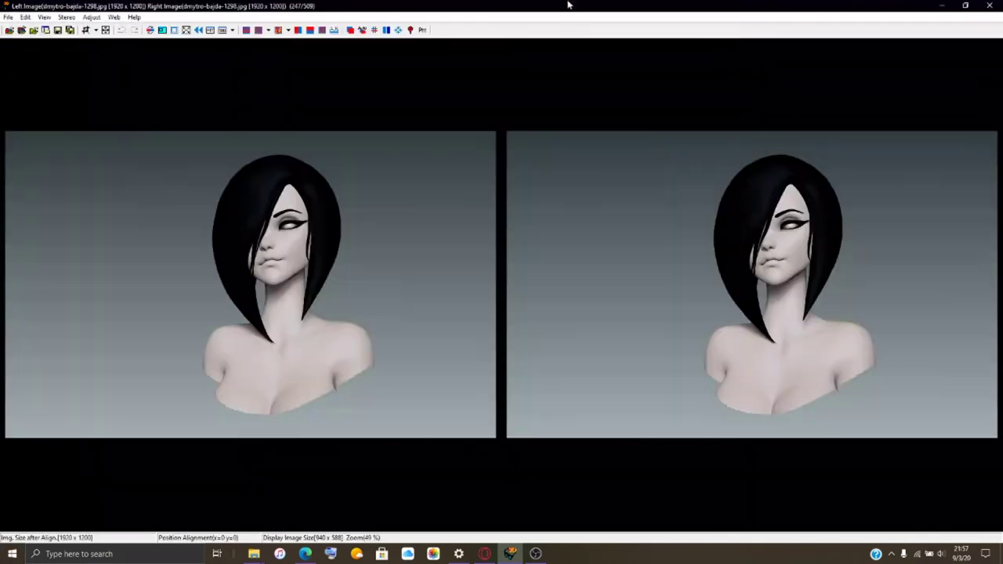
pyautogui.click(67, 16)
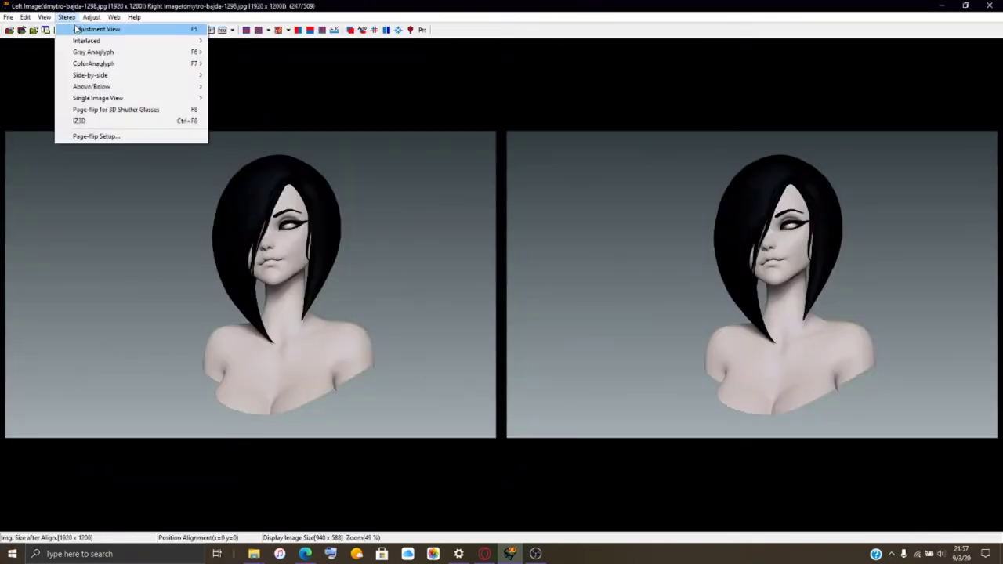
pyautogui.click(77, 29)
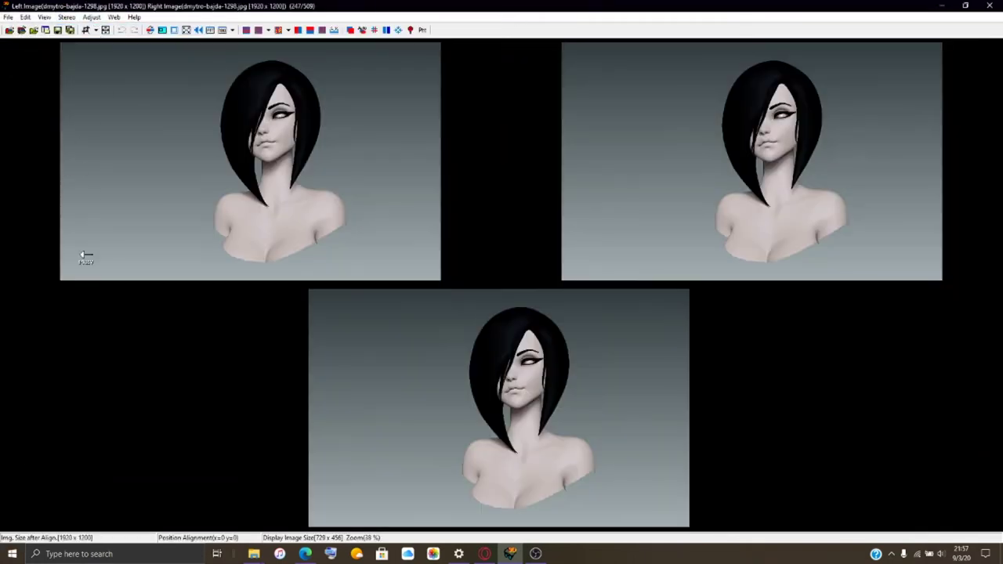
# Open Easy Adjustment at full size and set the right image's barrel distortion correction to 40.0.
pyautogui.hotkey('alt', 'e')
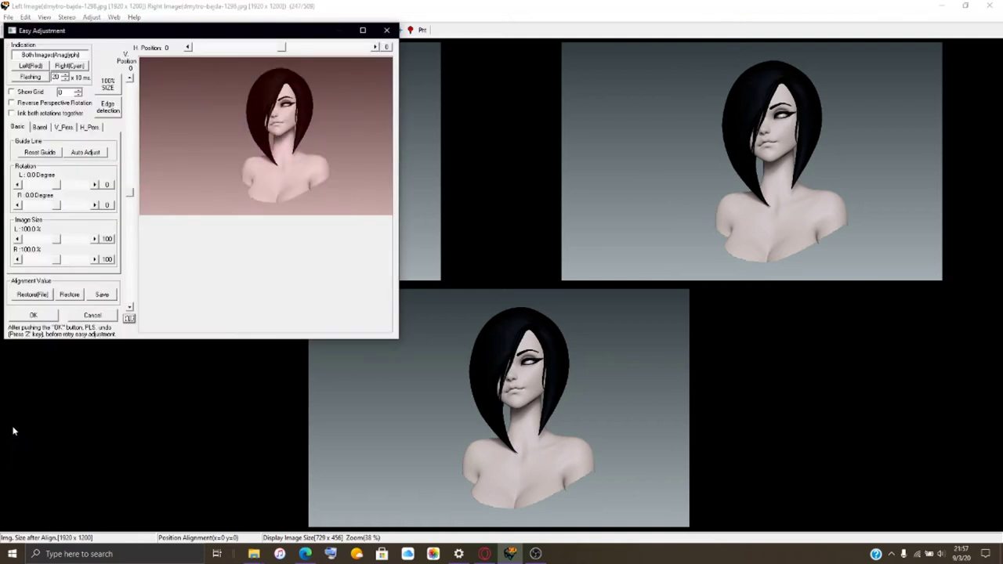
pyautogui.click(363, 30)
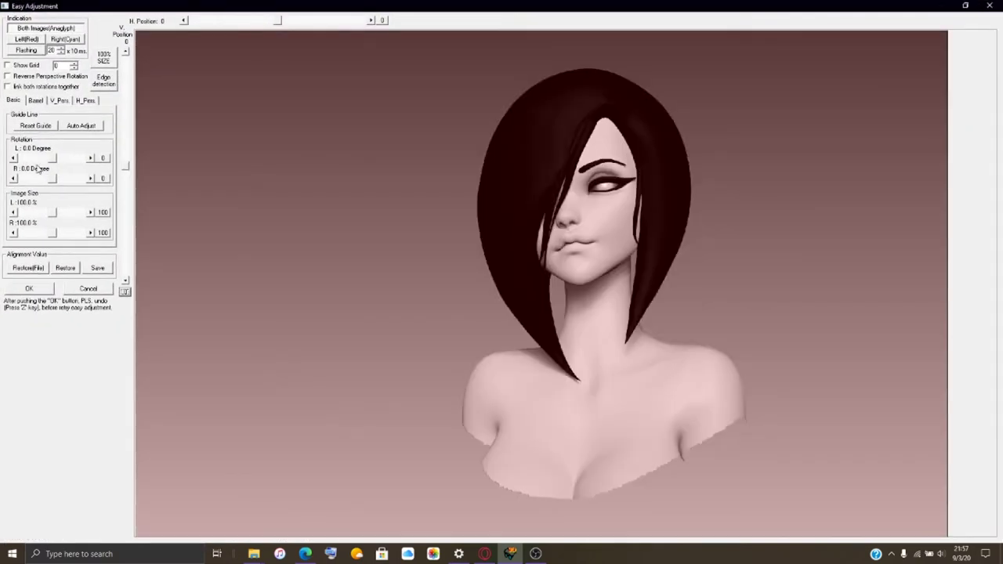
pyautogui.click(38, 102)
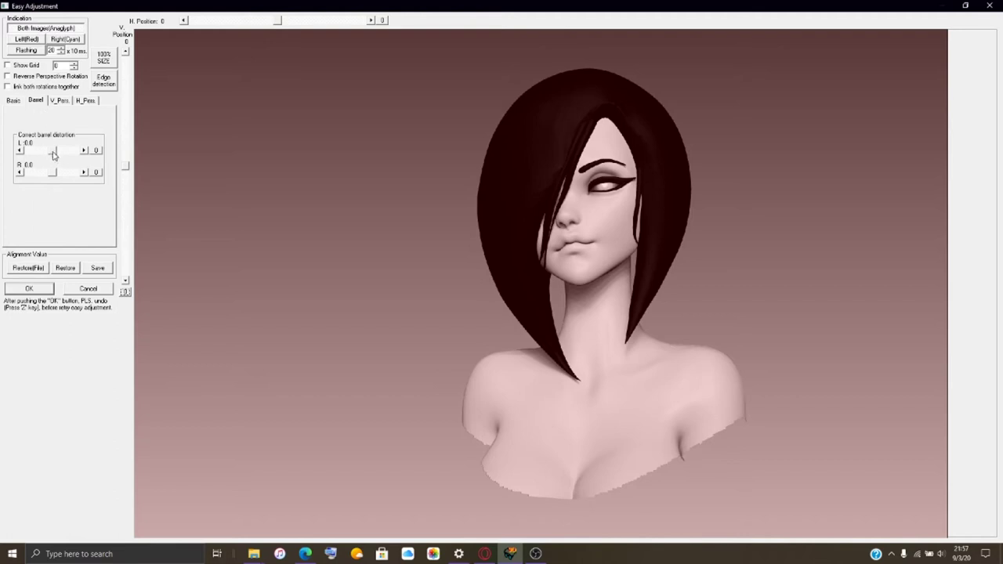
pyautogui.moveTo(54, 178); pyautogui.dragTo(63, 180)
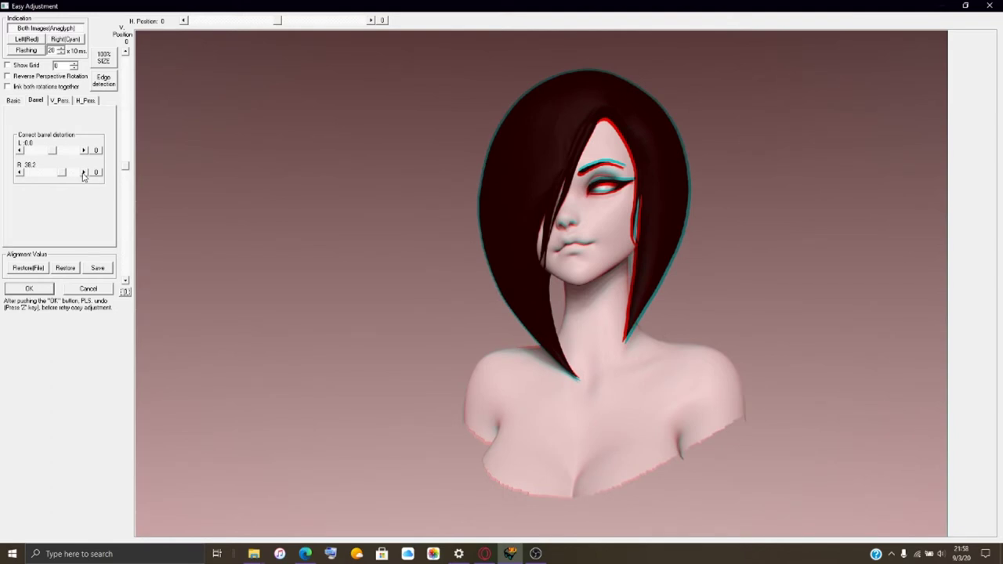
pyautogui.click(84, 173)
pyautogui.click(84, 172)
# Raise the left image's barrel distortion correction to a lower value than the right's, and apply the adjustment.
pyautogui.moveTo(51, 150); pyautogui.dragTo(60, 157)
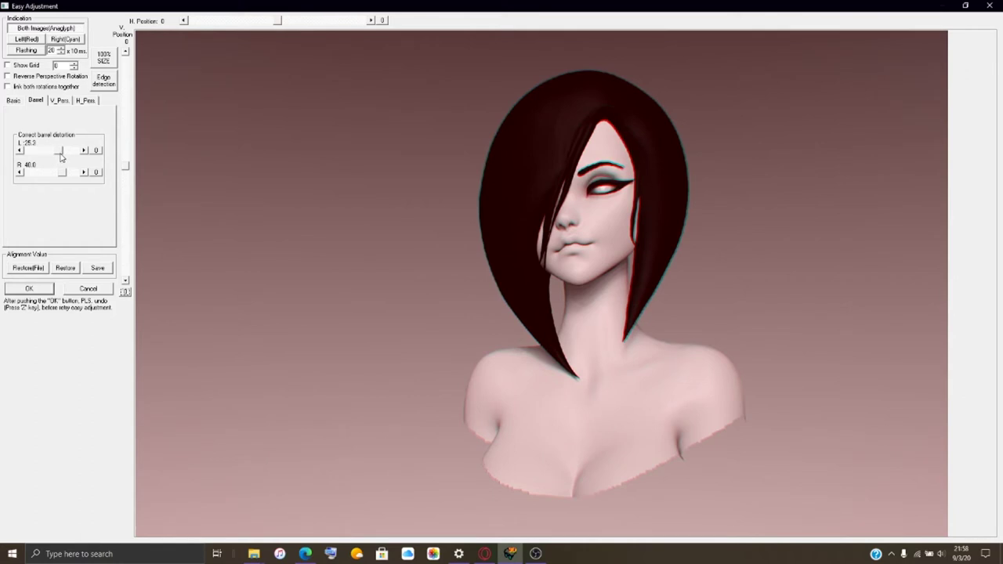
pyautogui.click(21, 151)
pyautogui.click(22, 151)
pyautogui.click(21, 151)
pyautogui.click(35, 289)
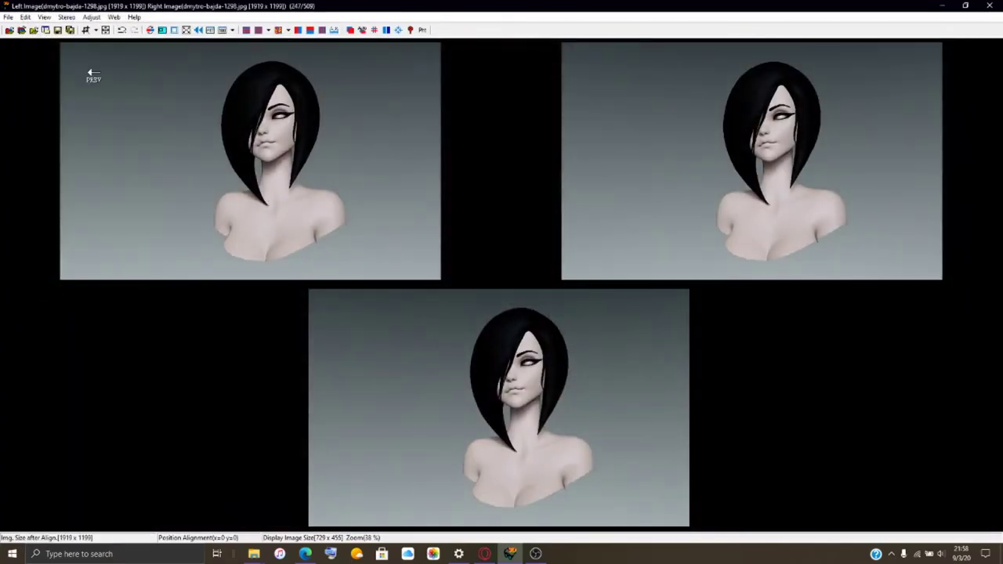
# Save the stereo pair as an MPO file named HNI_0443.mpo in the 100NIN03 folder.
pyautogui.click(8, 18)
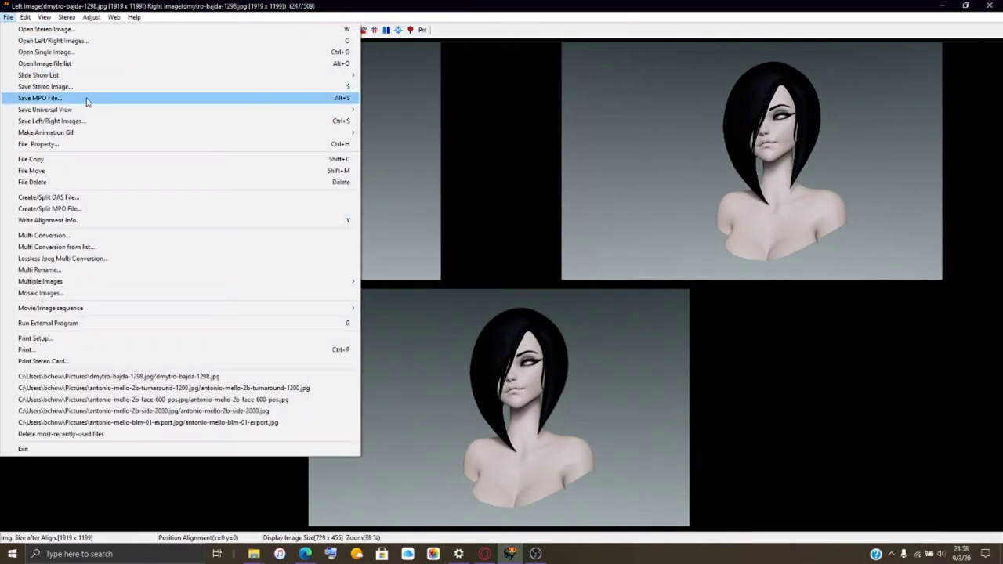
pyautogui.click(39, 98)
pyautogui.scroll(-20, 117, 270)
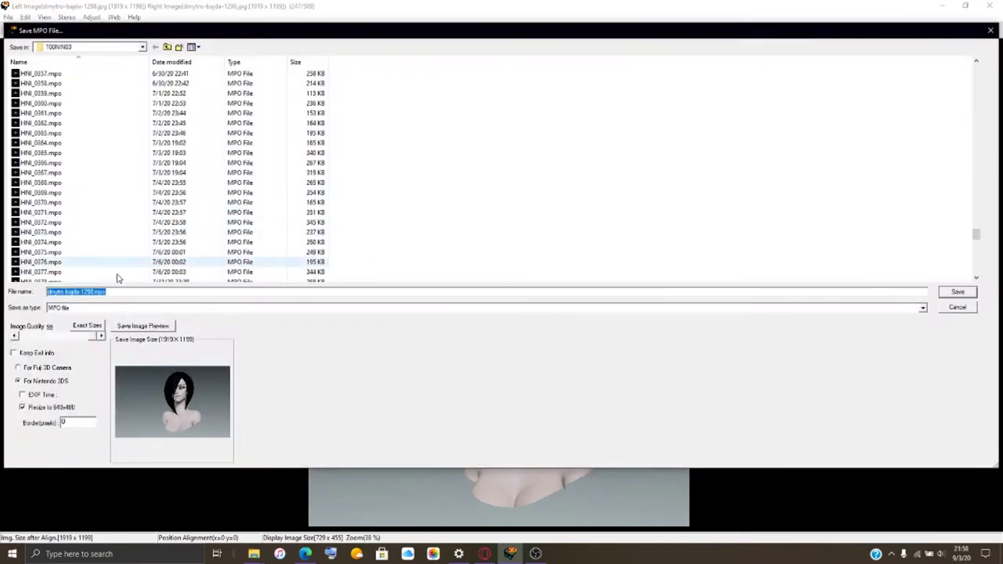
pyautogui.click(63, 273)
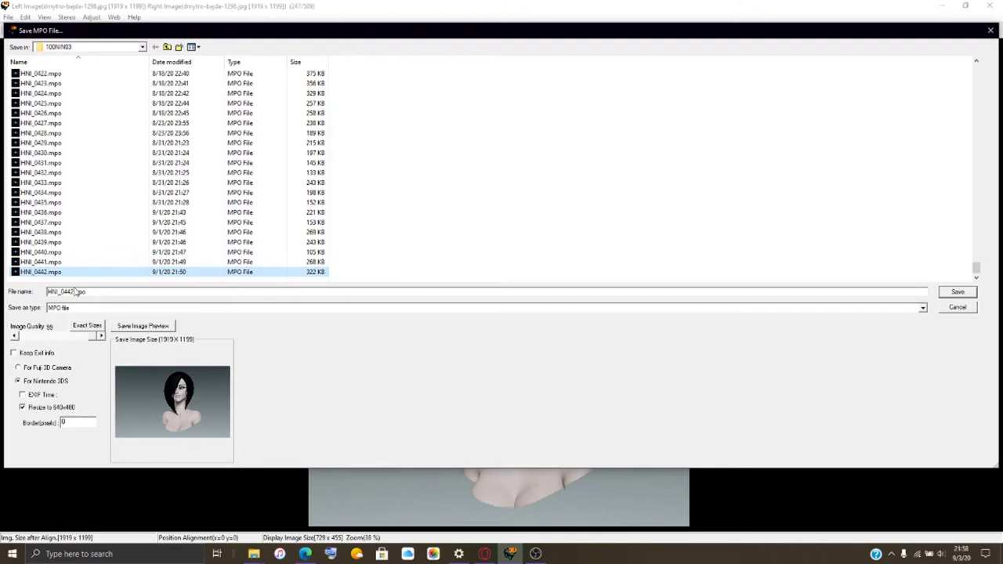
pyautogui.click(80, 292)
pyautogui.write('3')
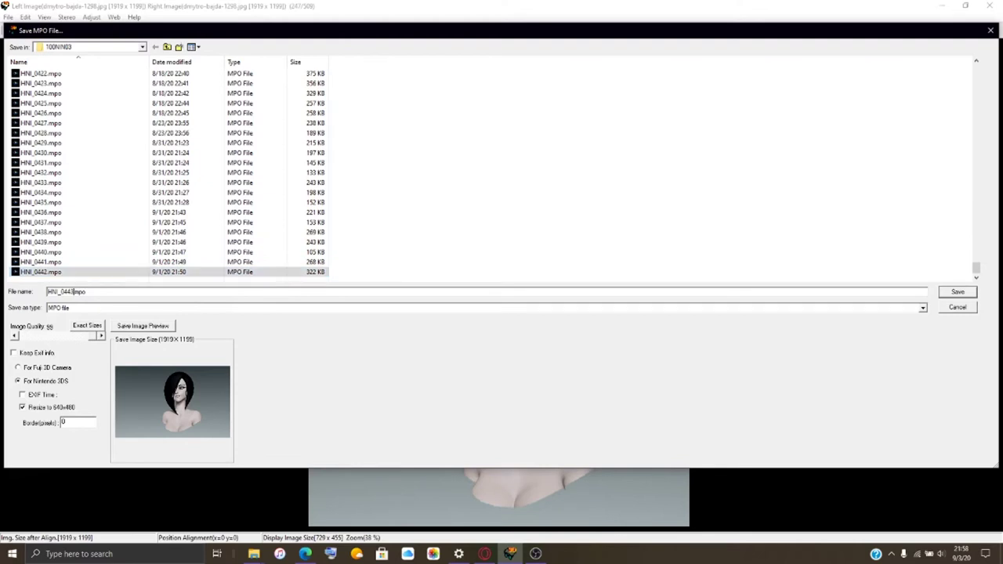
pyautogui.press('Return')
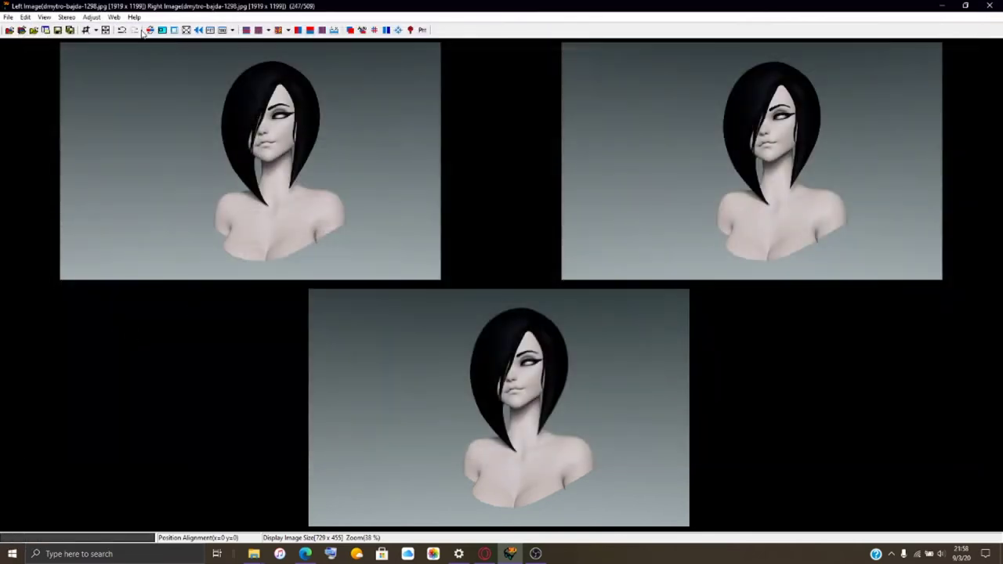
# Load the JPG whose name ends in 1570 from the Pictures folder as both the left and right image.
pyautogui.click(34, 30)
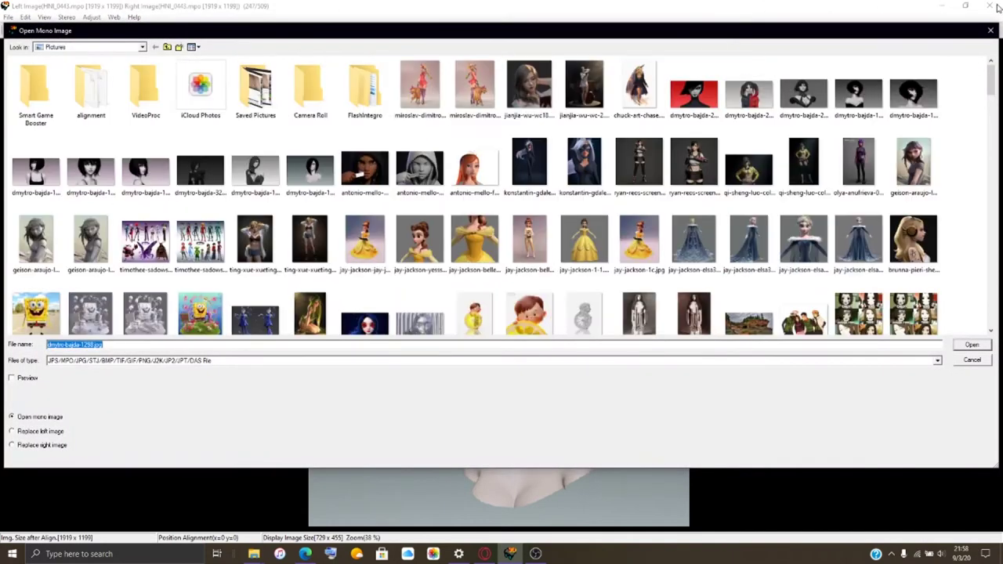
pyautogui.click(992, 31)
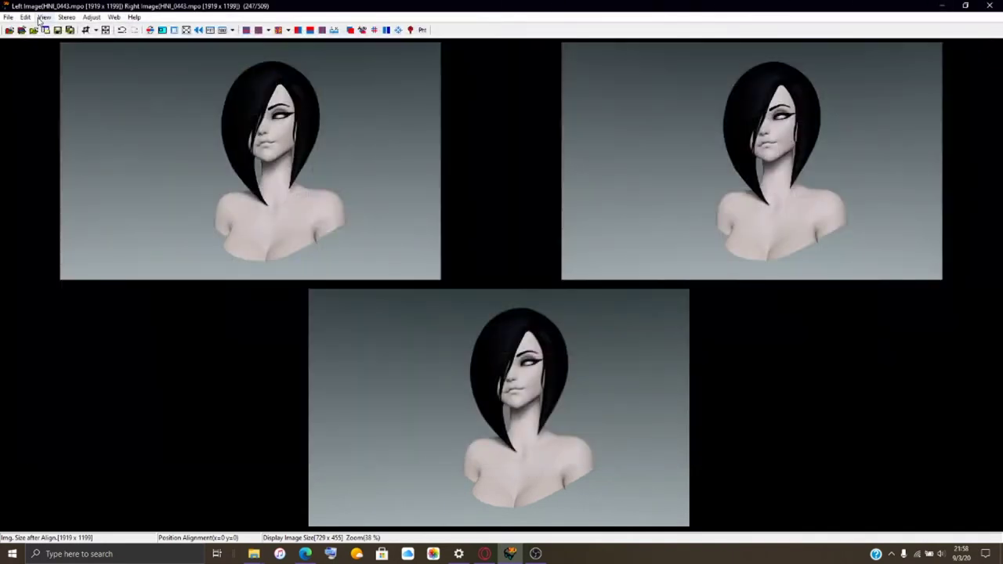
pyautogui.click(20, 32)
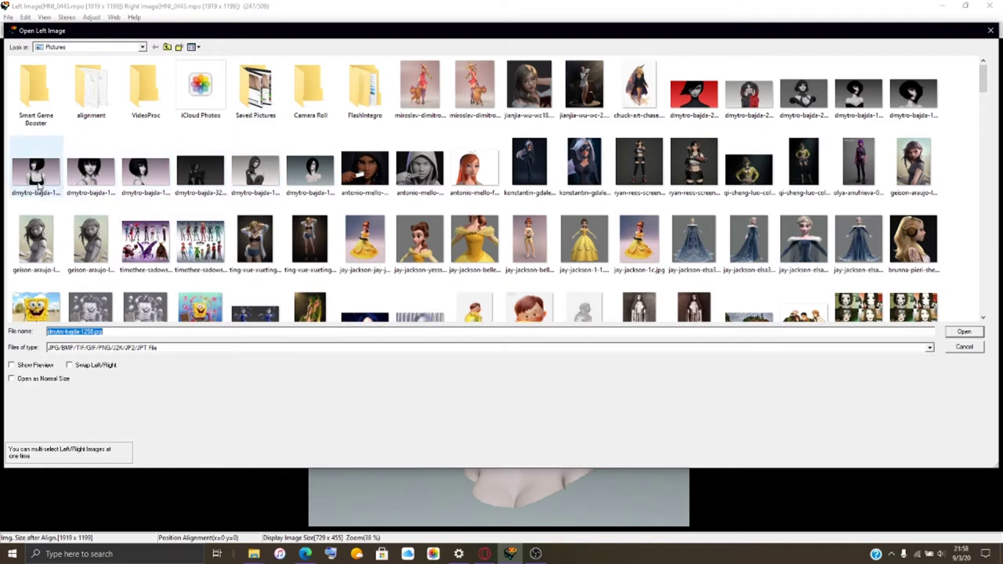
pyautogui.click(106, 192)
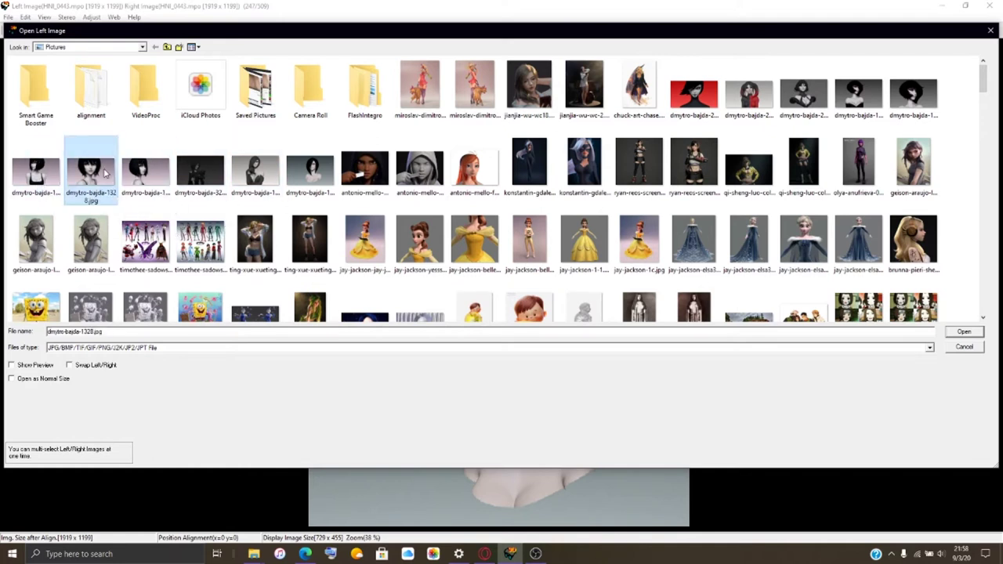
pyautogui.click(263, 186)
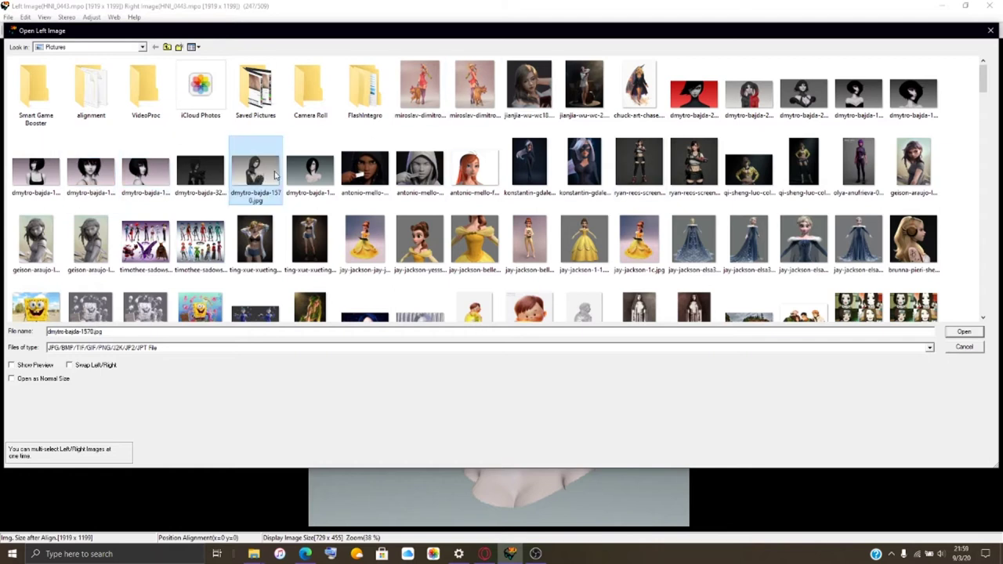
pyautogui.click(980, 331)
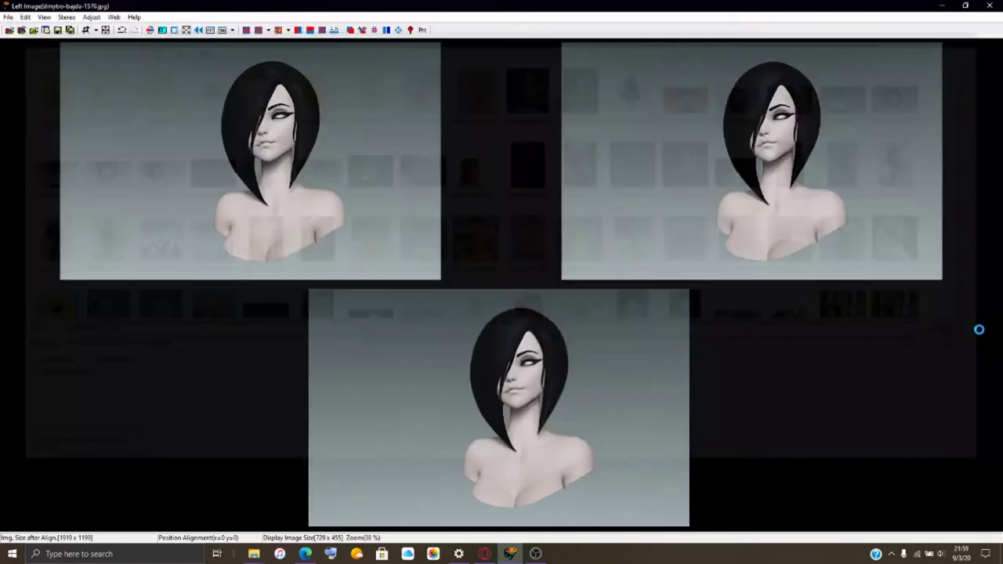
pyautogui.click(979, 331)
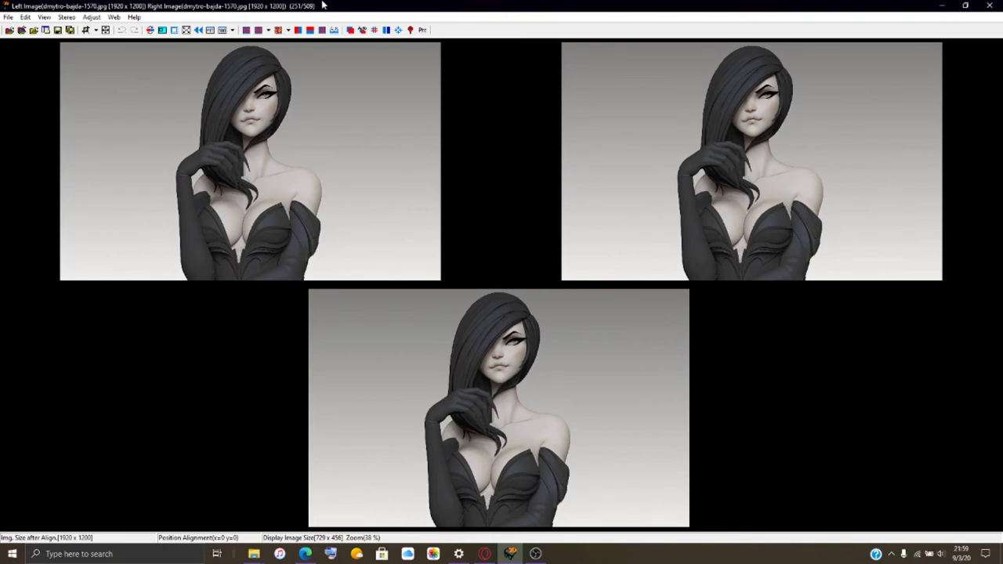
# In Easy Adjustment, set the barrel distortion correction to 40.0 for the right image and 19.9 for the left, and apply it.
pyautogui.click(348, 31)
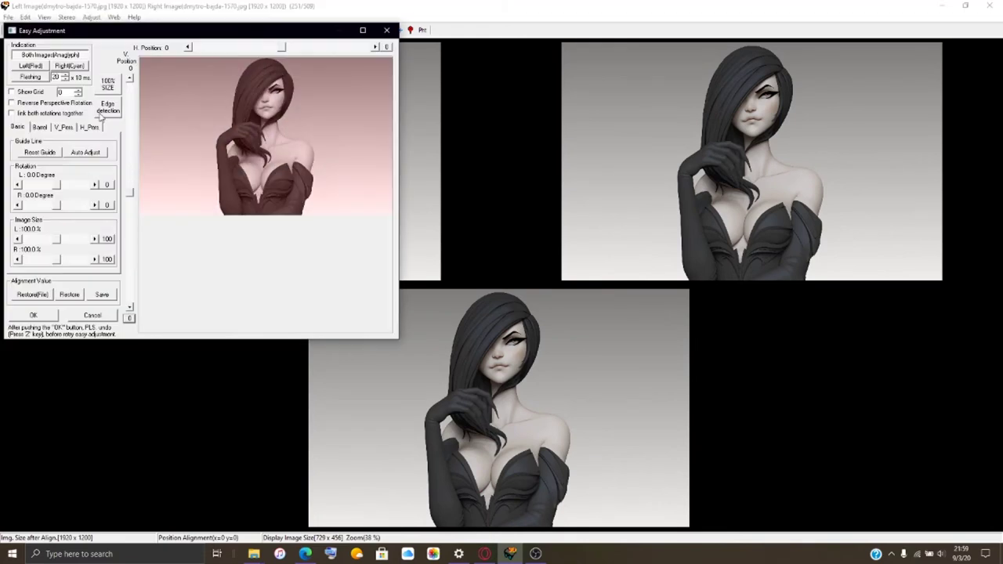
pyautogui.click(41, 128)
pyautogui.click(362, 29)
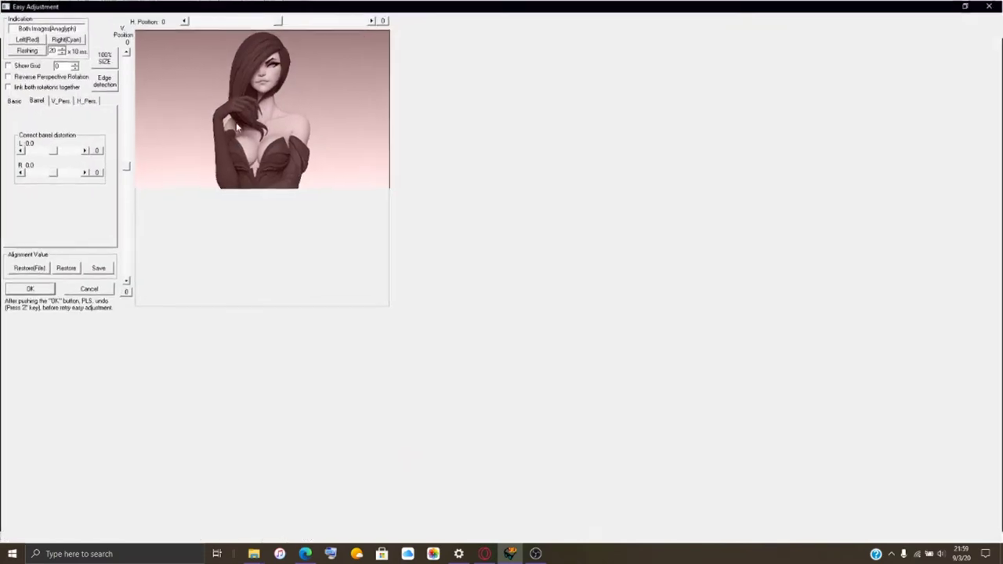
pyautogui.moveTo(53, 176); pyautogui.dragTo(56, 178)
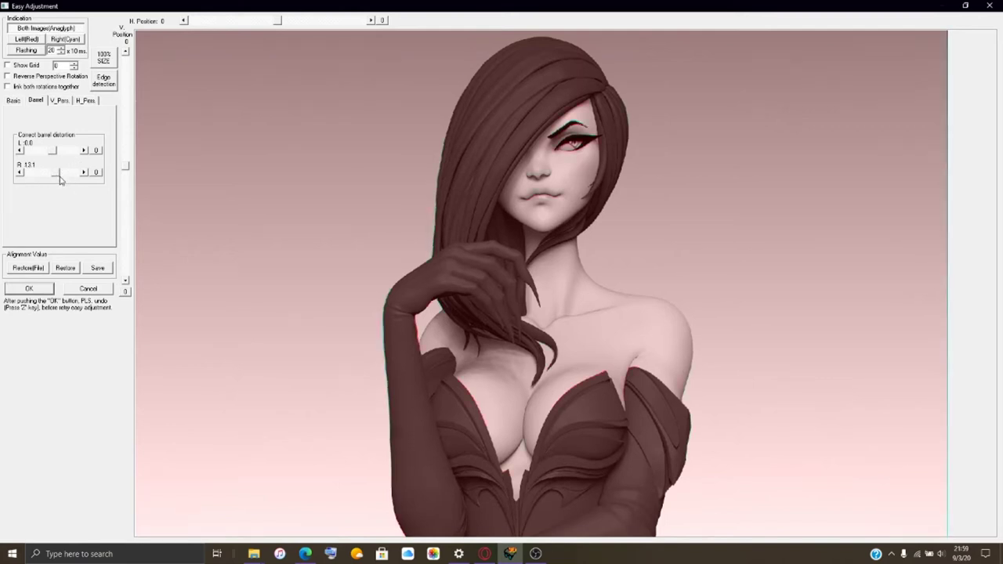
pyautogui.moveTo(57, 177); pyautogui.dragTo(60, 180)
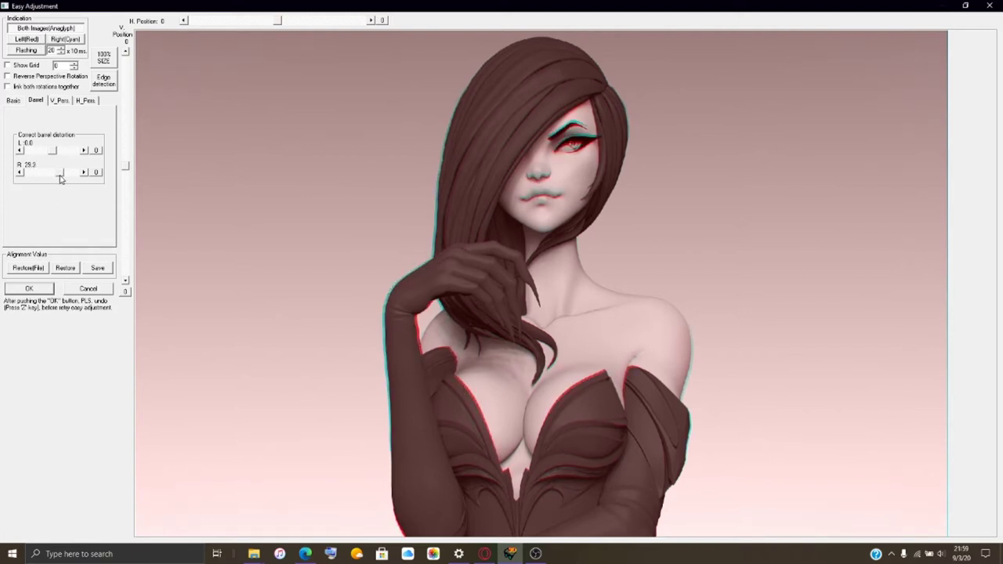
pyautogui.moveTo(61, 179); pyautogui.dragTo(63, 176)
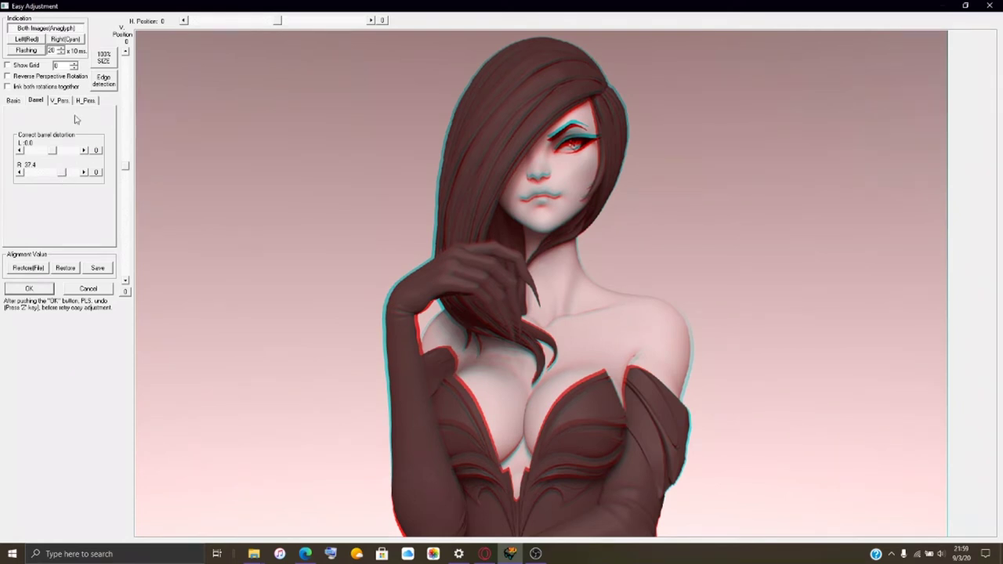
pyautogui.click(85, 173)
pyautogui.moveTo(54, 154); pyautogui.dragTo(59, 157)
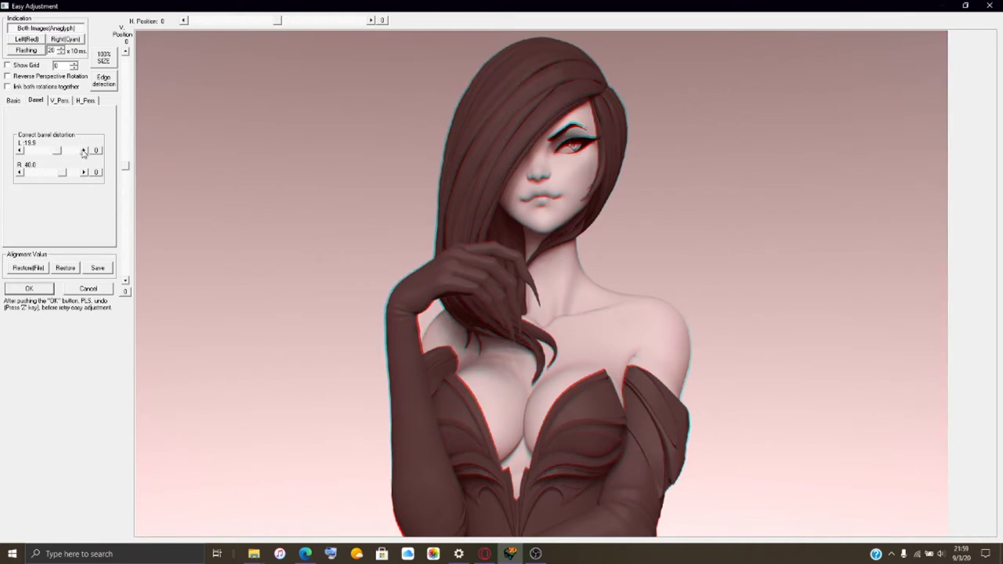
pyautogui.click(45, 290)
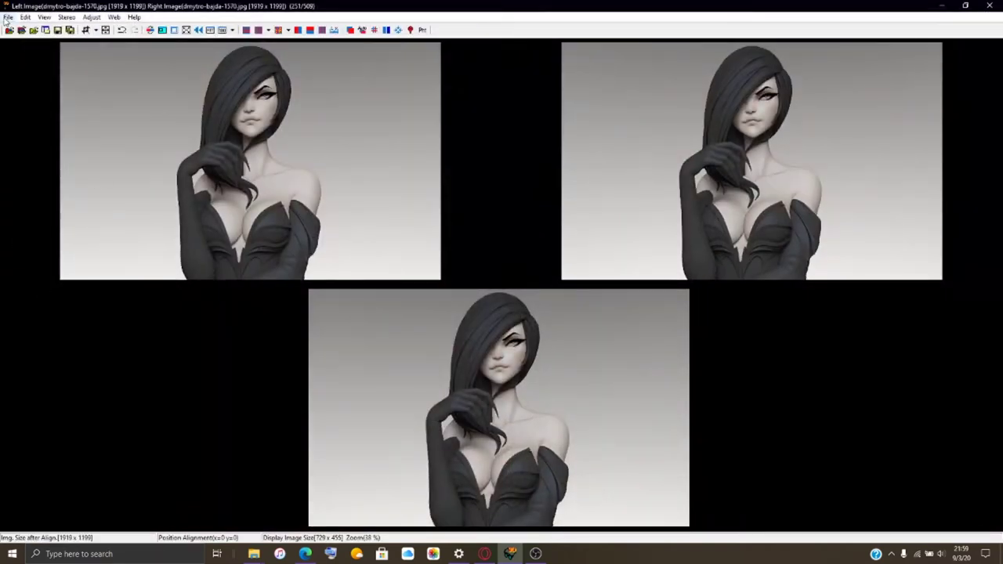
# Save the adjusted pair as an MPO file named HNI_0444.mpo in the 100NIN03 folder.
pyautogui.click(8, 17)
pyautogui.click(82, 98)
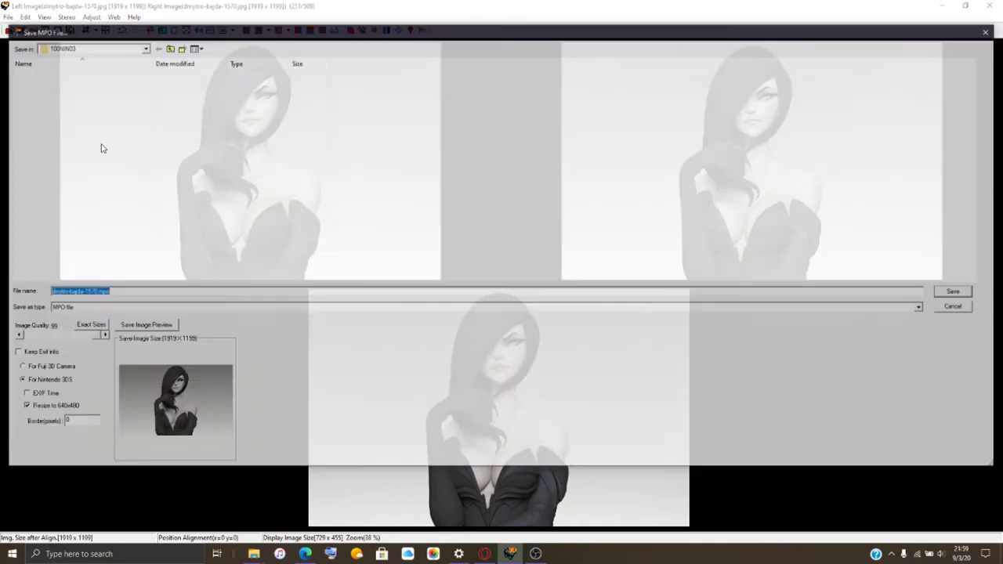
pyautogui.scroll(-15, 94, 196)
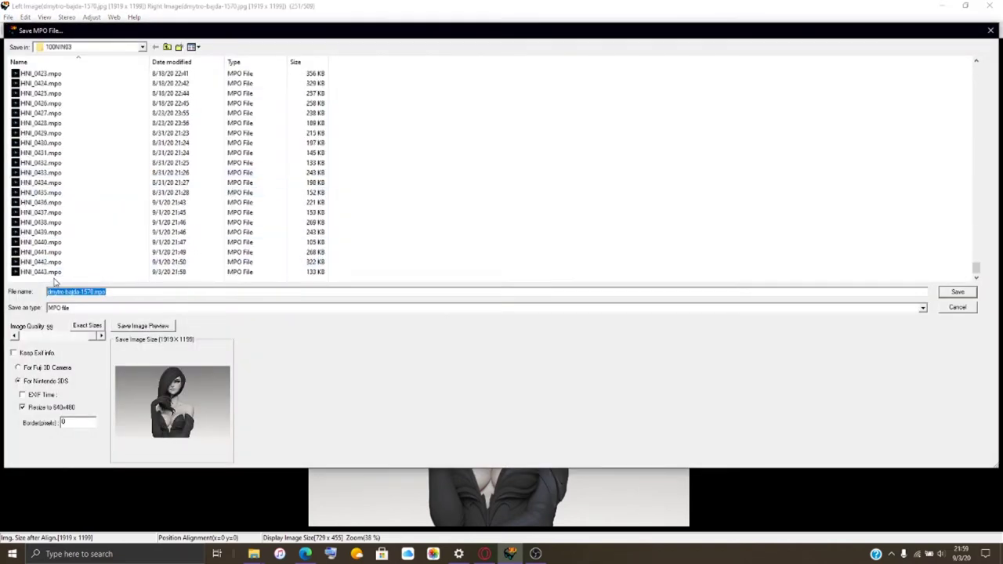
pyautogui.click(56, 272)
pyautogui.click(73, 291)
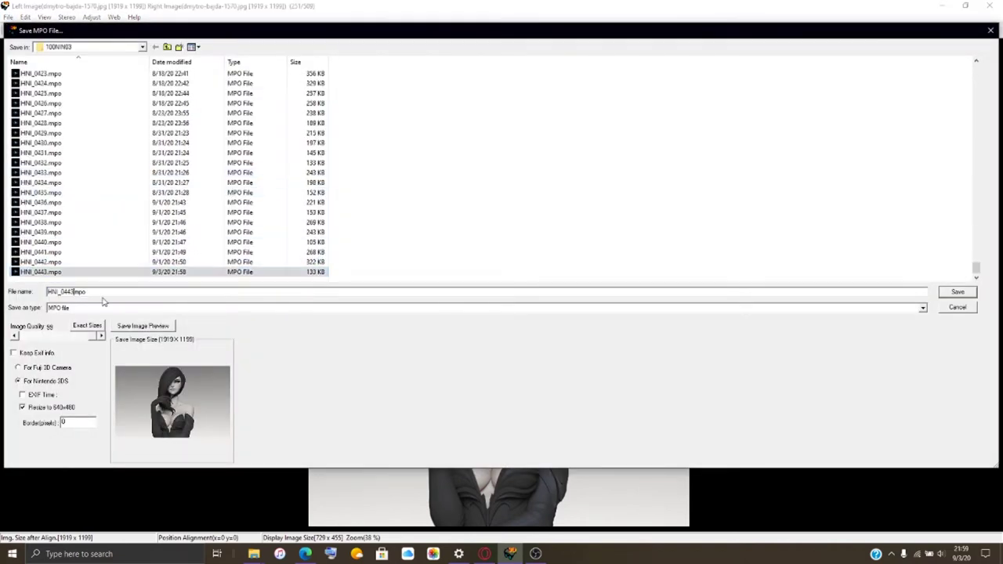
pyautogui.press('BackSpace')
pyautogui.write('4')
pyautogui.press('Return')
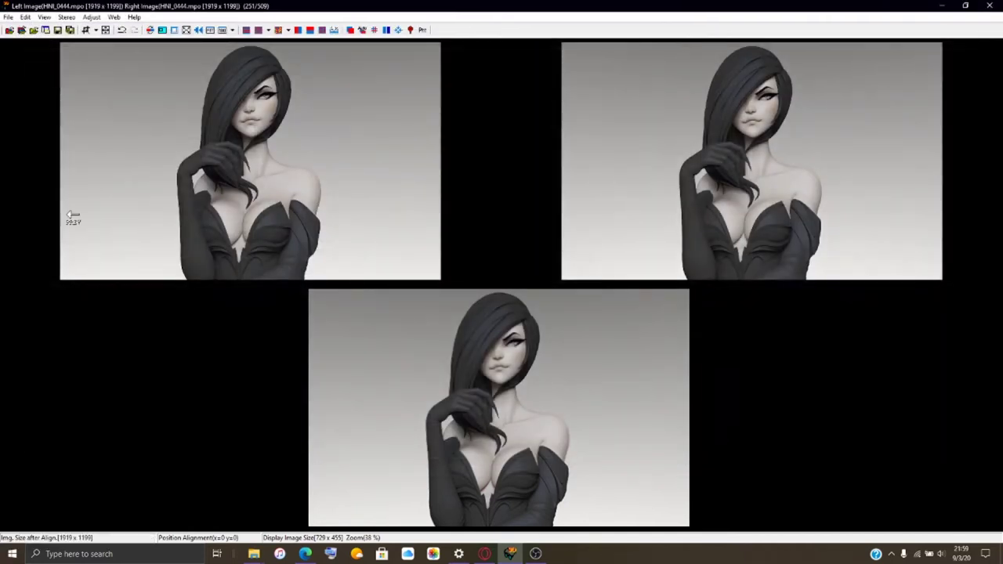
# Load the JPG whose name ends in 327 from the Pictures folder as both the left and right image.
pyautogui.click(21, 30)
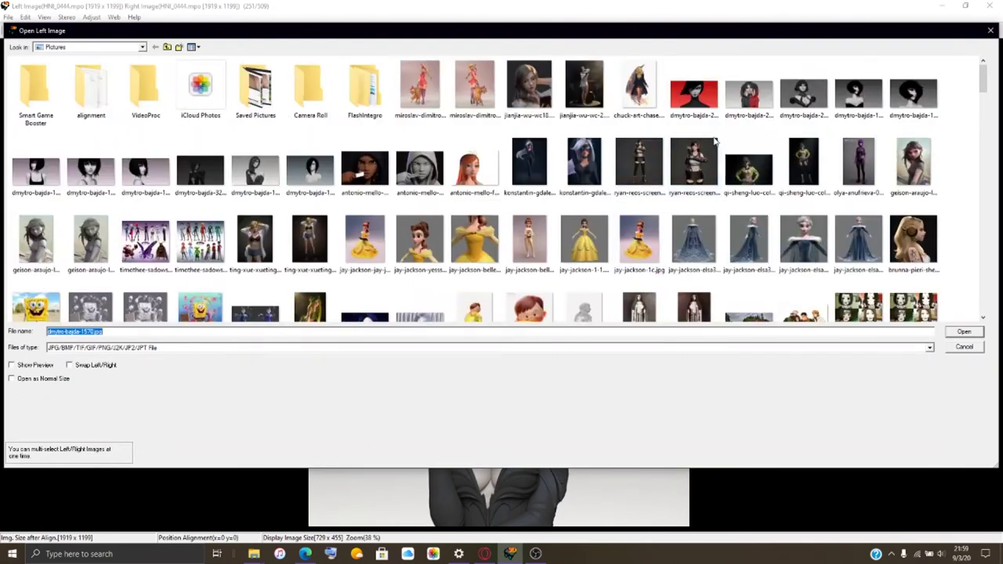
pyautogui.click(202, 178)
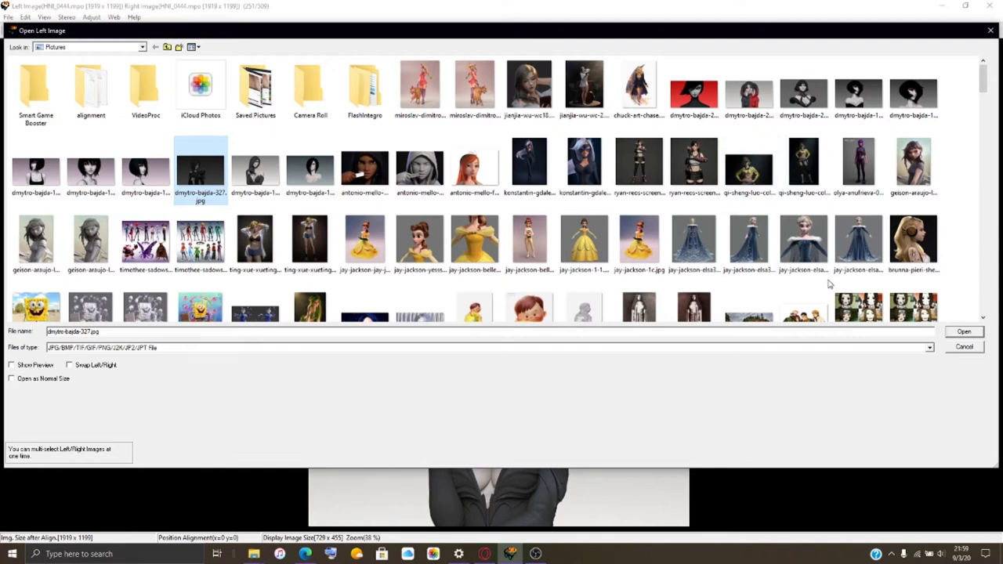
pyautogui.click(965, 333)
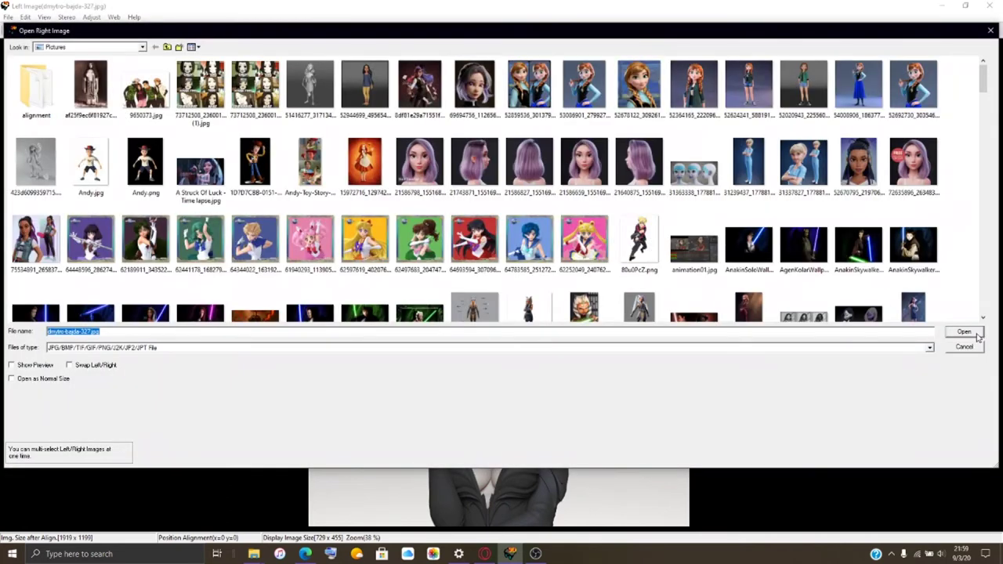
pyautogui.click(976, 334)
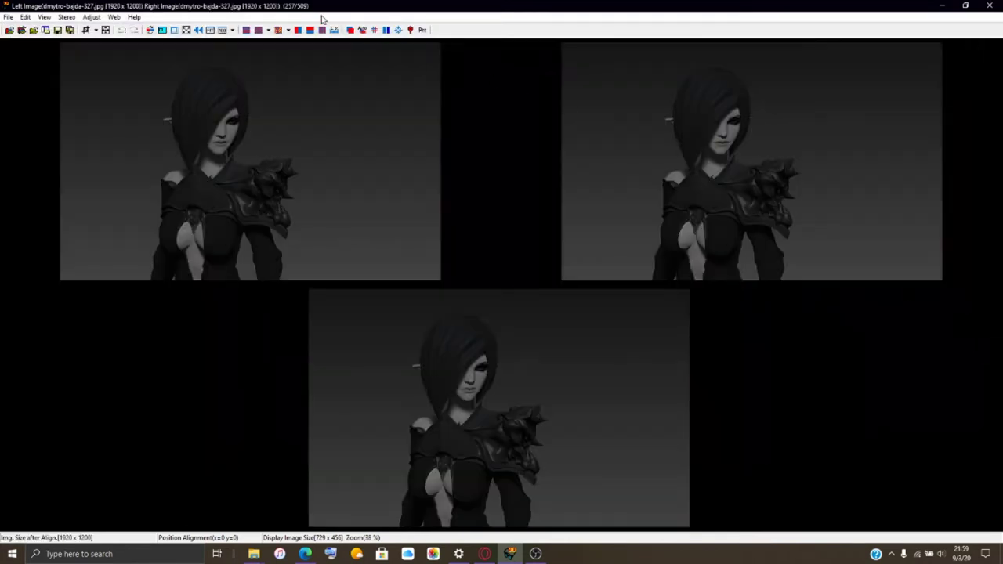
# In a maximized Easy Adjustment window, set the right image's barrel distortion correction to 40.0.
pyautogui.click(350, 31)
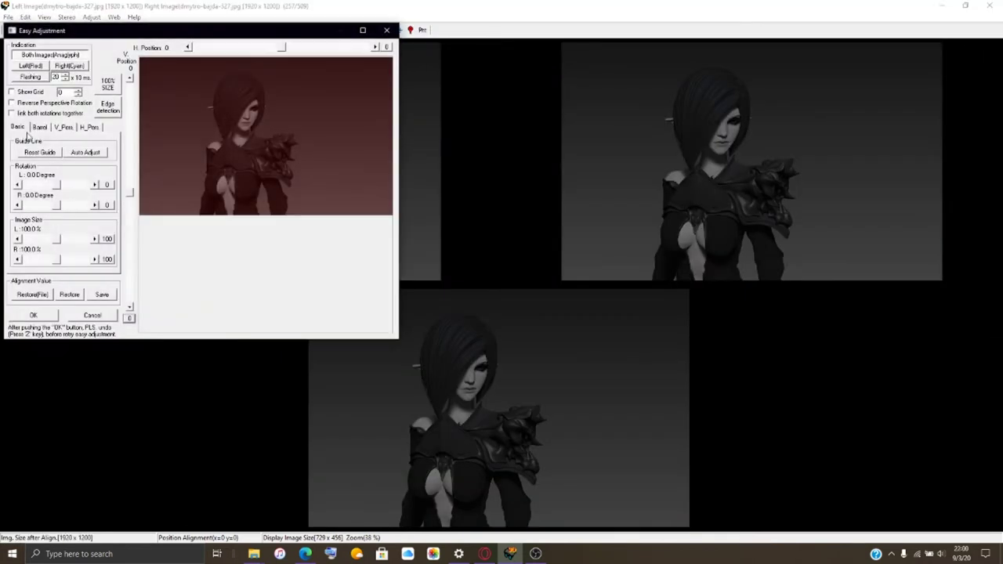
pyautogui.click(362, 30)
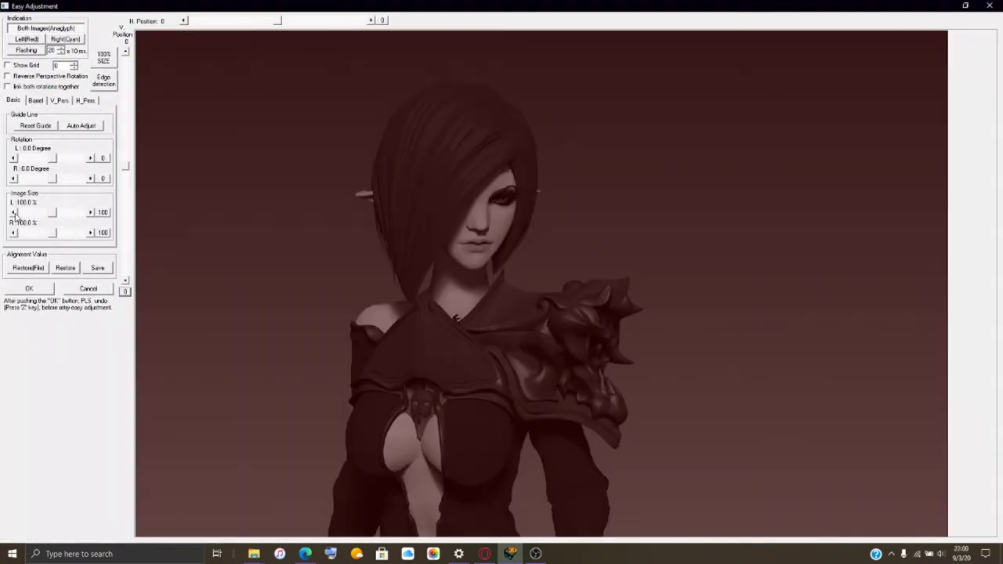
pyautogui.click(37, 101)
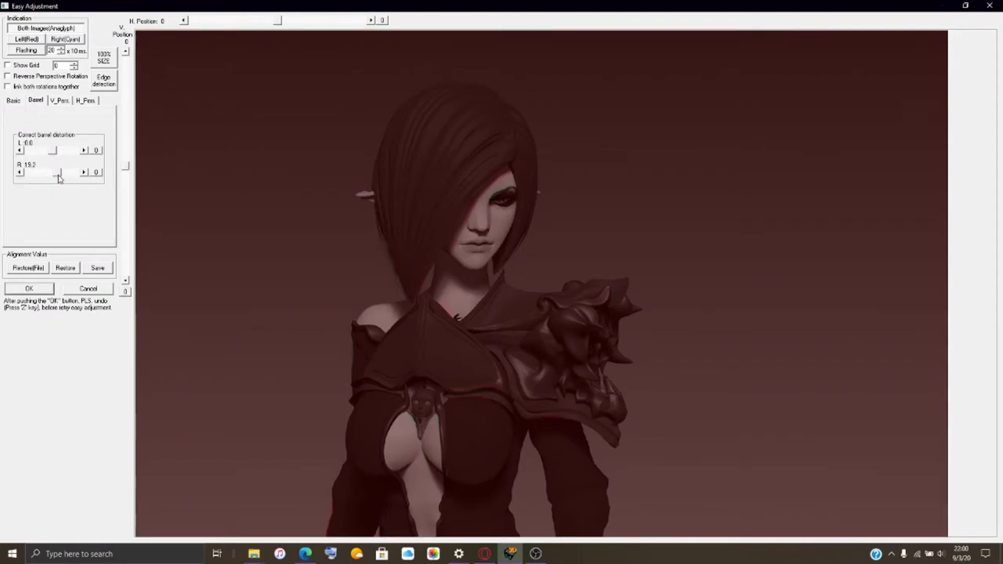
pyautogui.moveTo(54, 175); pyautogui.dragTo(64, 180)
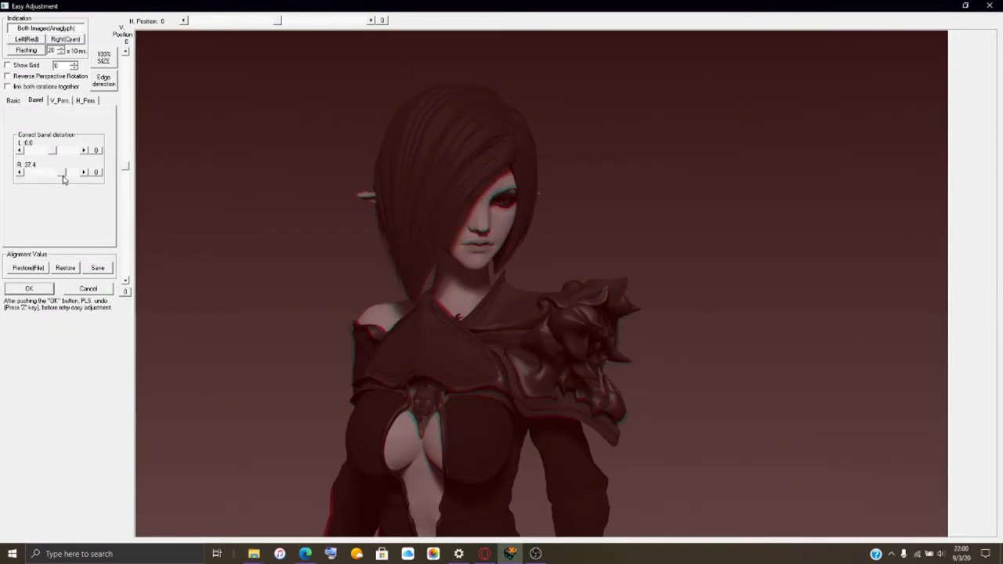
pyautogui.click(84, 174)
pyautogui.click(84, 173)
pyautogui.click(84, 174)
# Set the left image's barrel distortion correction to a positive value under 23.9 and apply the adjustment to the pair.
pyautogui.moveTo(54, 156); pyautogui.dragTo(60, 158)
pyautogui.click(21, 151)
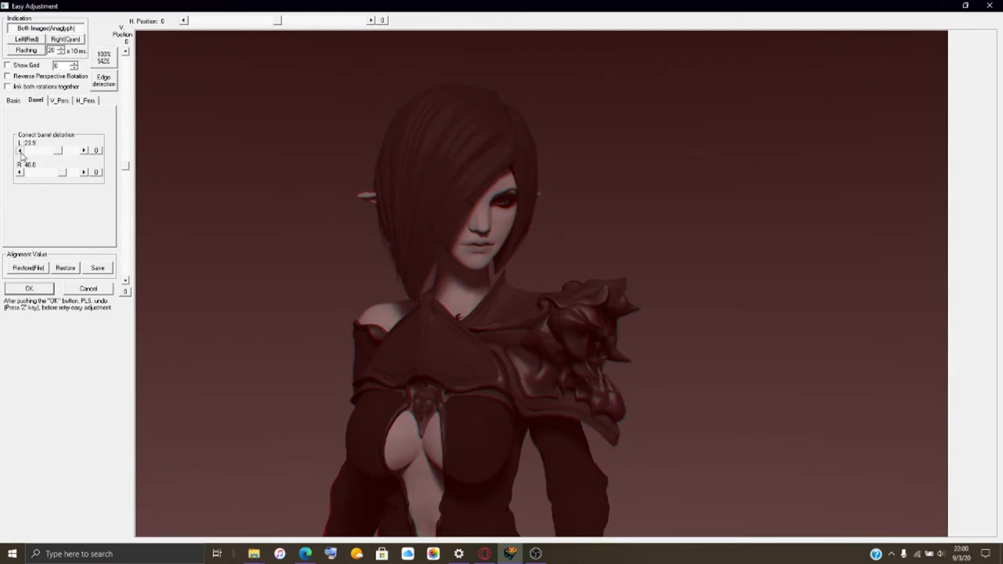
pyautogui.click(20, 151)
pyautogui.click(39, 291)
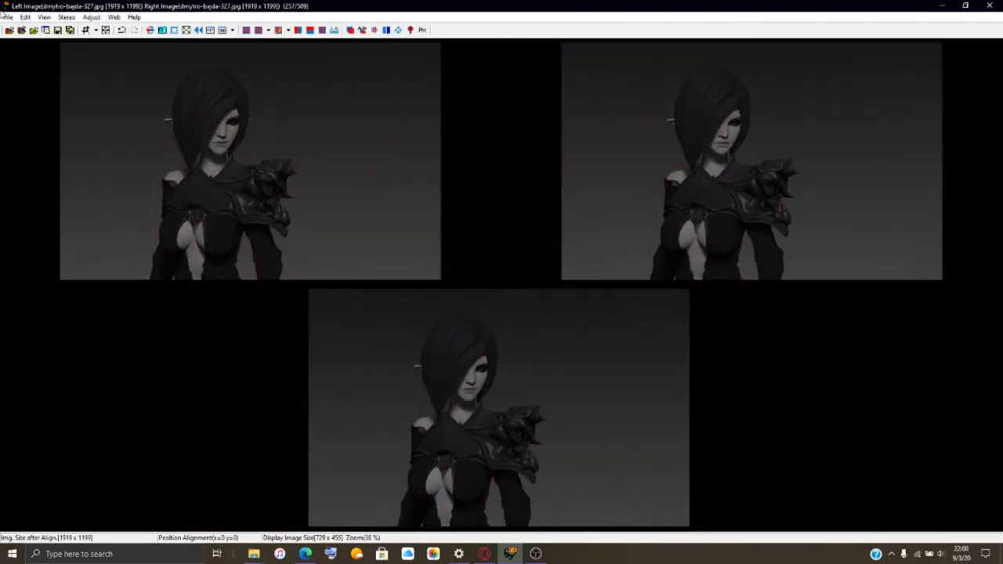
# Save the adjusted pair as an MPO file named HNI_0445.mpo in the 100NIN03 folder.
pyautogui.click(8, 16)
pyautogui.click(48, 97)
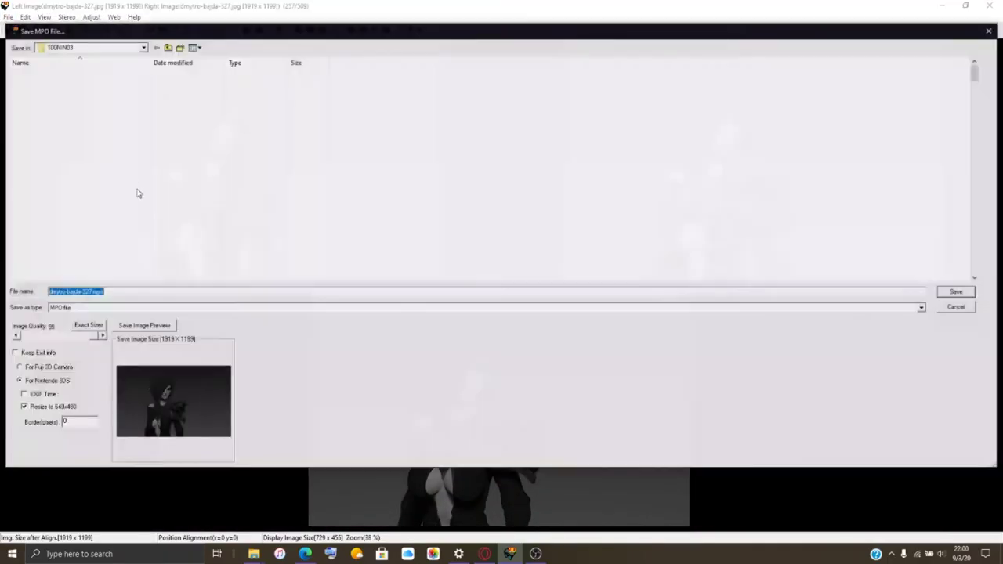
pyautogui.scroll(-20, 99, 233)
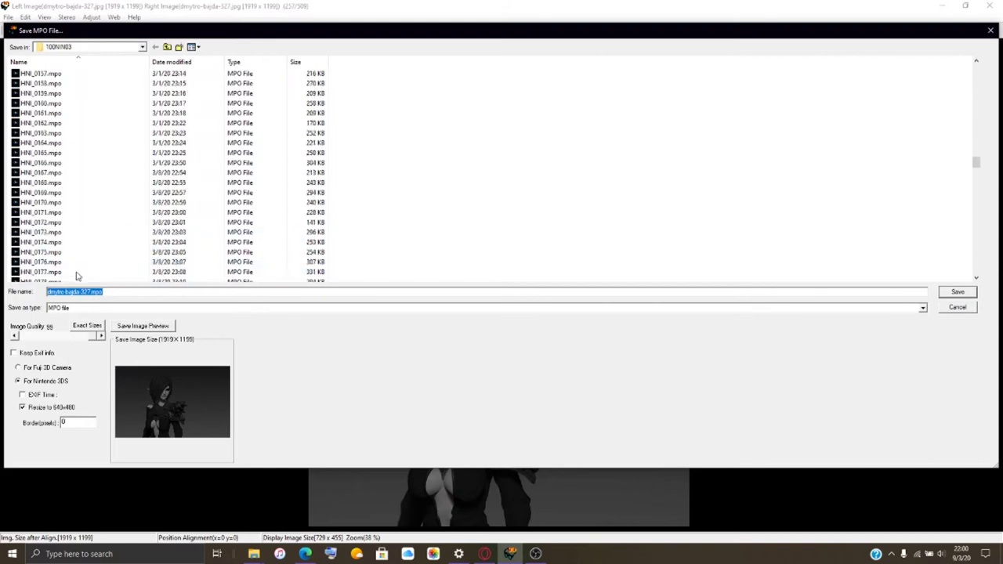
pyautogui.click(56, 273)
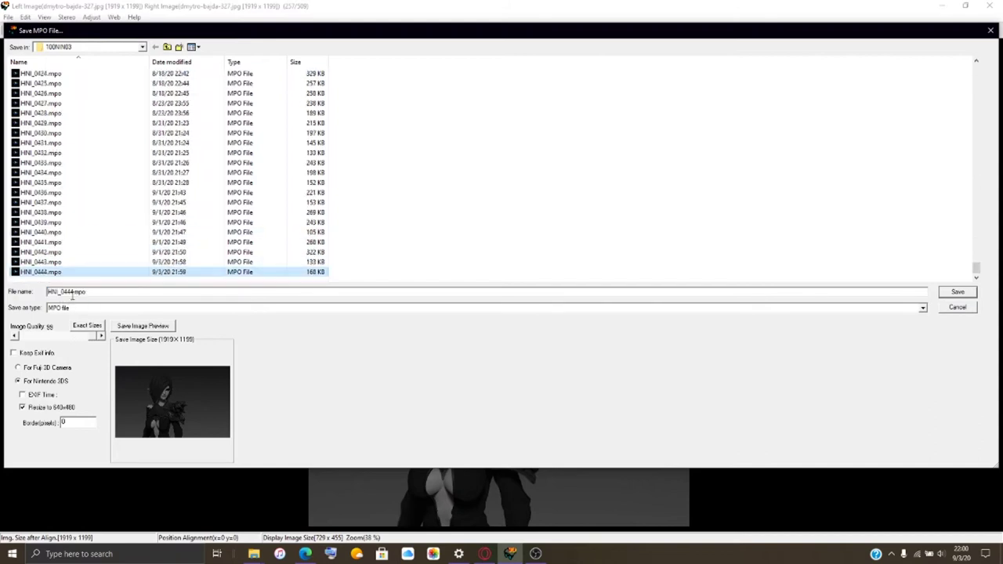
pyautogui.click(73, 291)
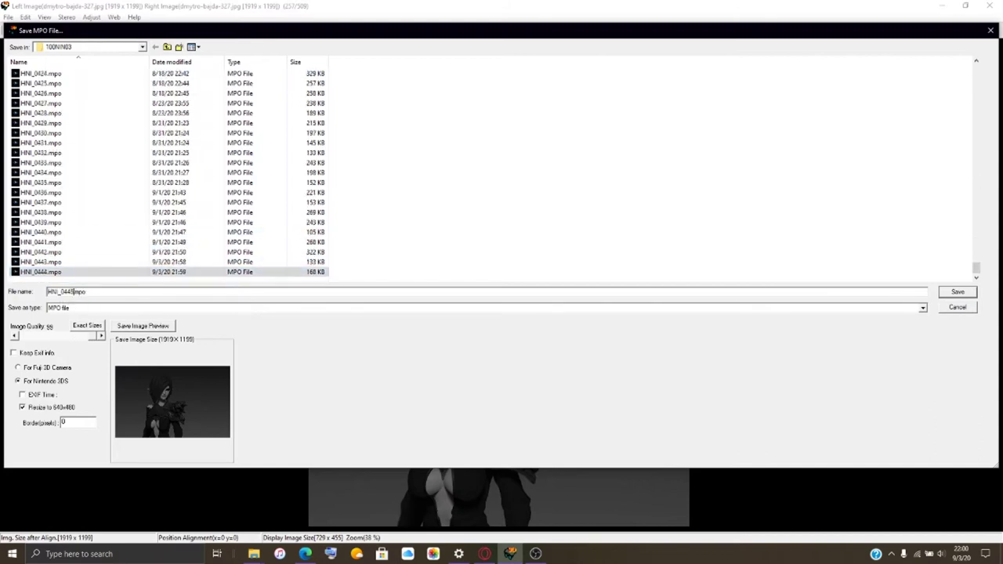
pyautogui.write('5')
pyautogui.press('Return')
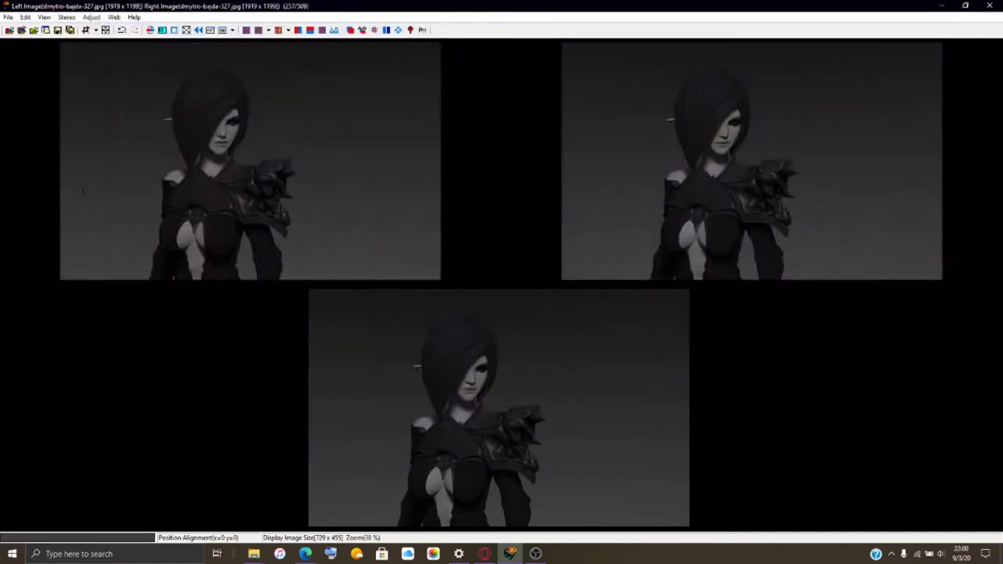
# Load the JPG whose name ends in 1330 from the Pictures folder as both the left and right image.
pyautogui.click(21, 30)
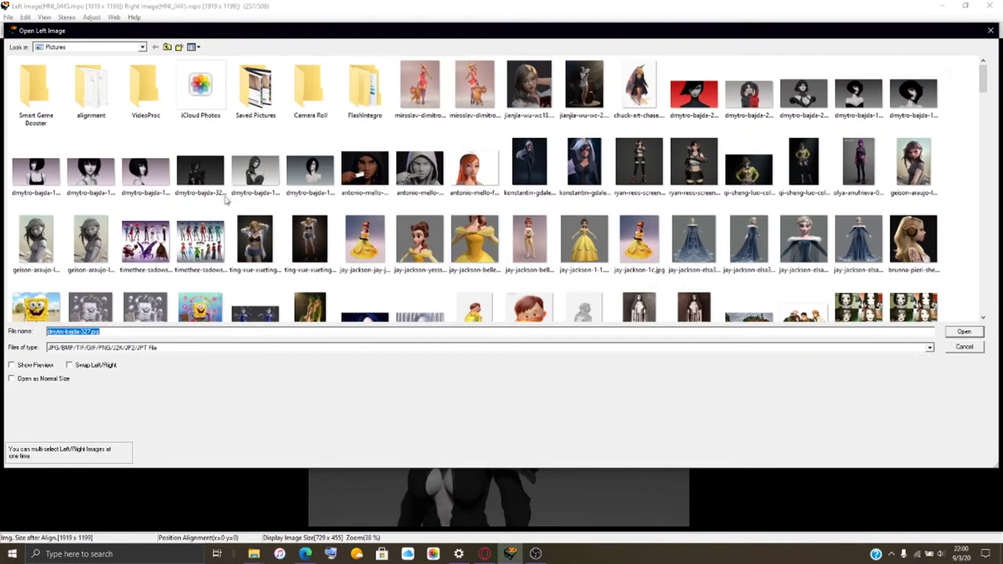
pyautogui.click(168, 179)
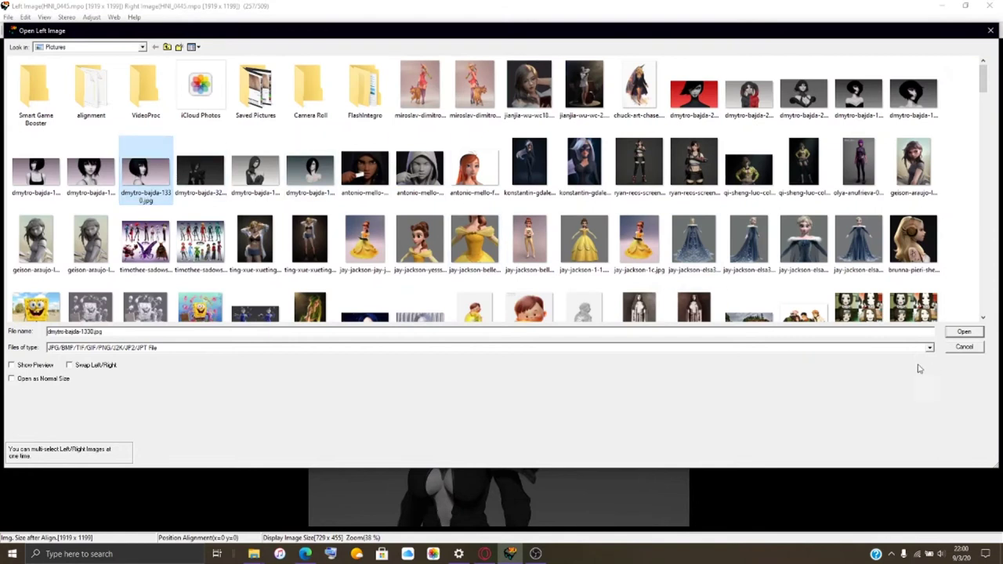
pyautogui.click(975, 337)
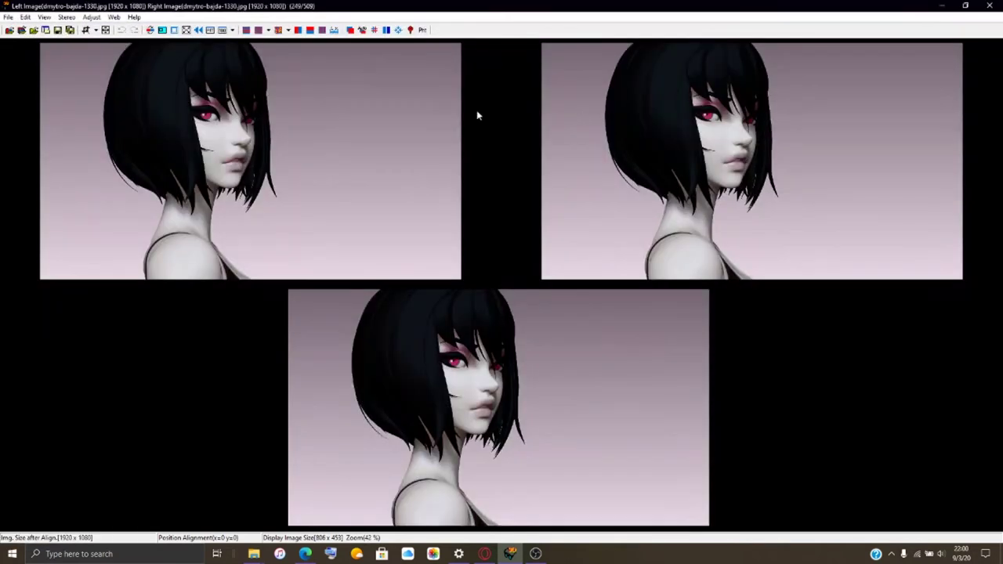
# In Easy Adjustment, set the barrel distortion correction to -40.0 for the right image and about -20 for the left, and apply it.
pyautogui.click(350, 30)
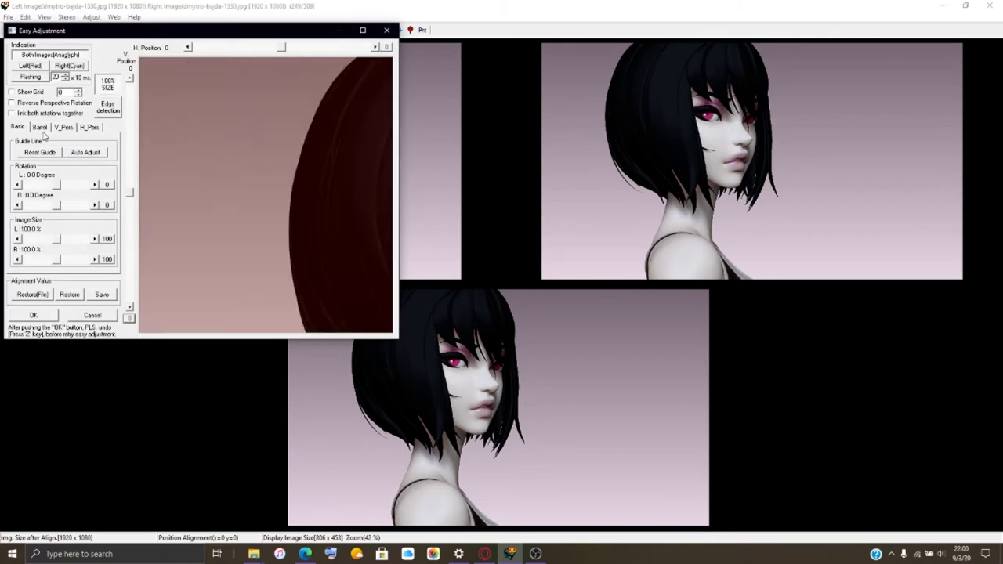
pyautogui.click(42, 127)
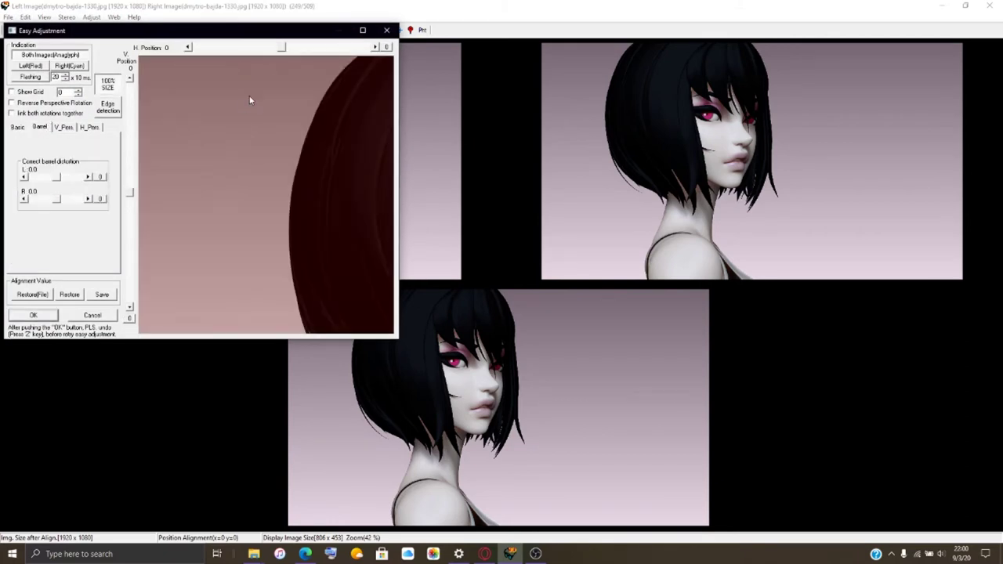
pyautogui.click(363, 29)
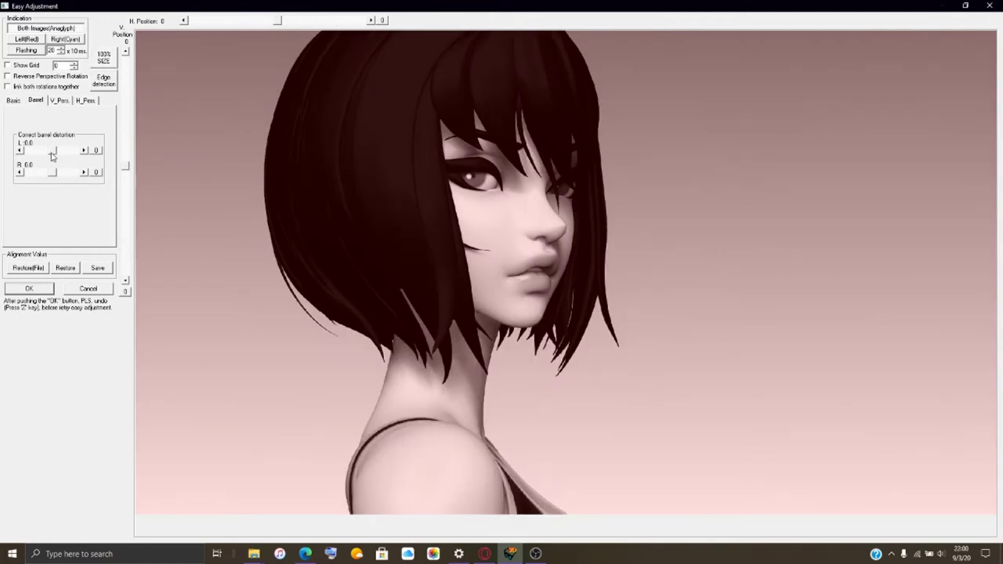
pyautogui.moveTo(53, 152); pyautogui.dragTo(41, 174)
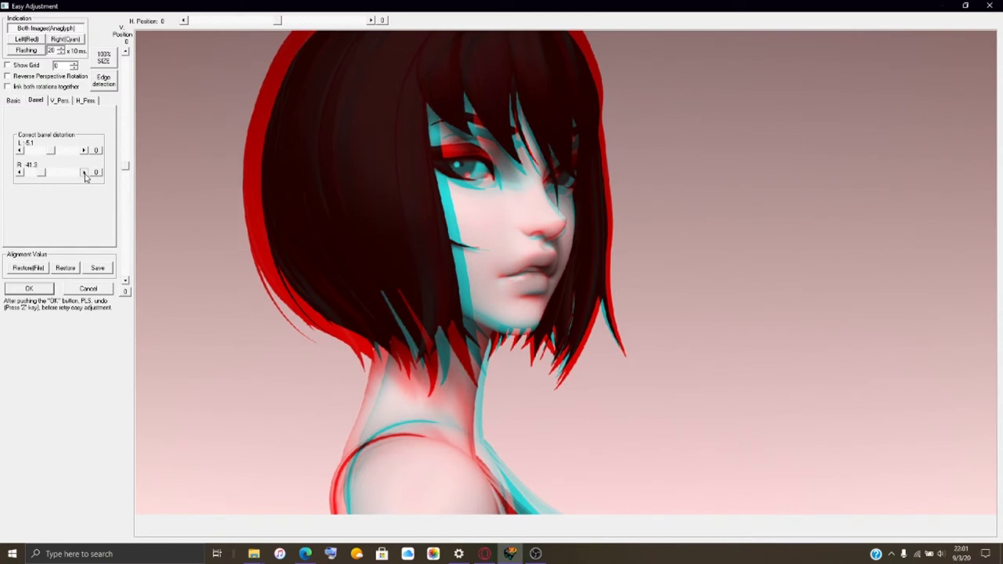
pyautogui.click(85, 173)
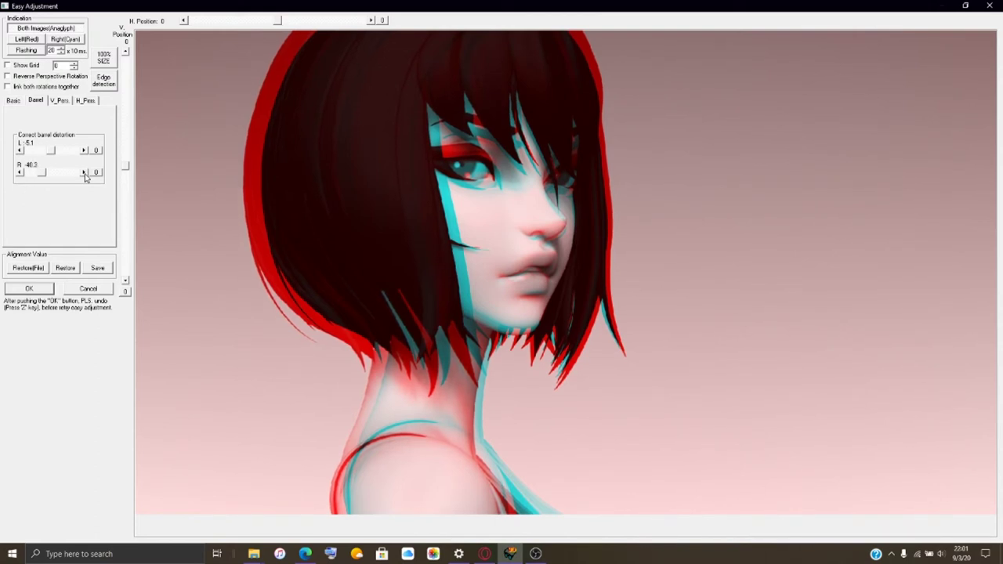
pyautogui.click(84, 173)
pyautogui.moveTo(52, 153); pyautogui.dragTo(45, 157)
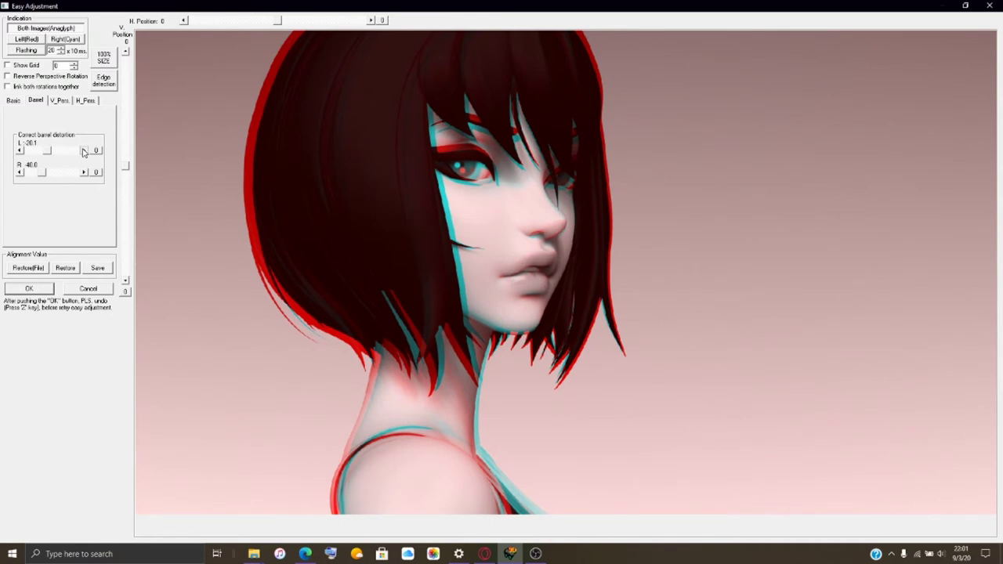
pyautogui.click(29, 289)
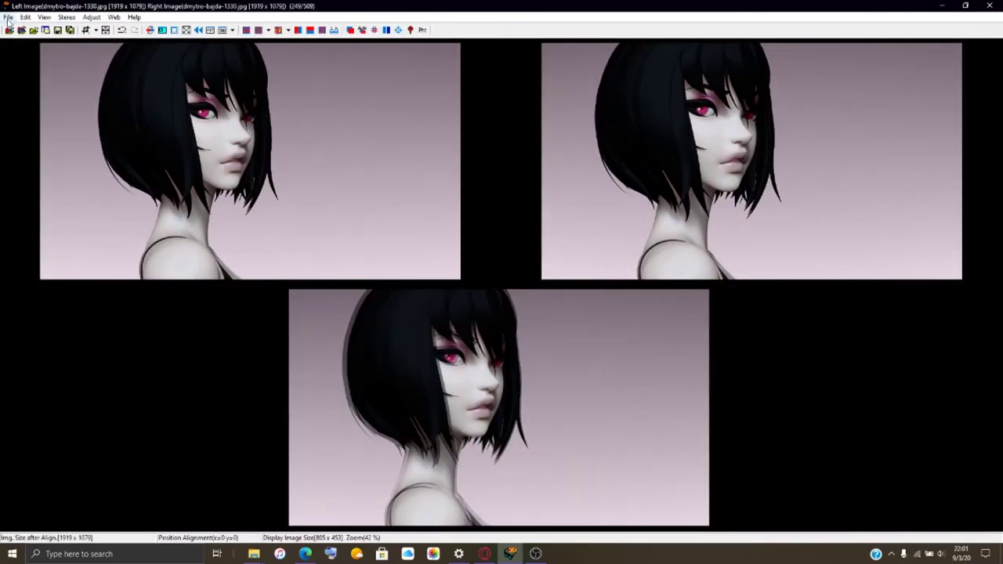
# Save the adjusted pair as an MPO file named HNI_0446.mpo in the 100NIN03 folder.
pyautogui.click(8, 17)
pyautogui.click(79, 97)
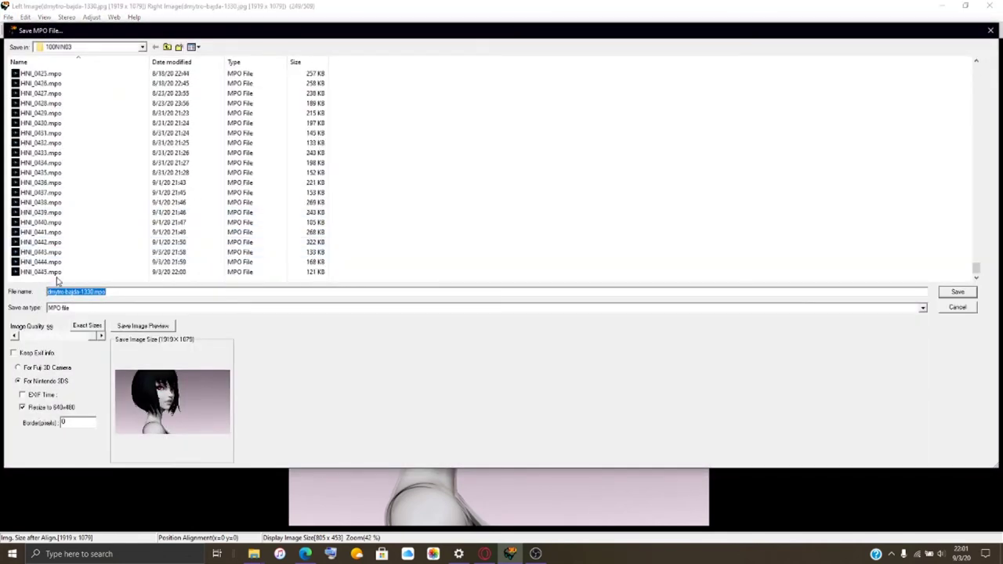
pyautogui.click(57, 275)
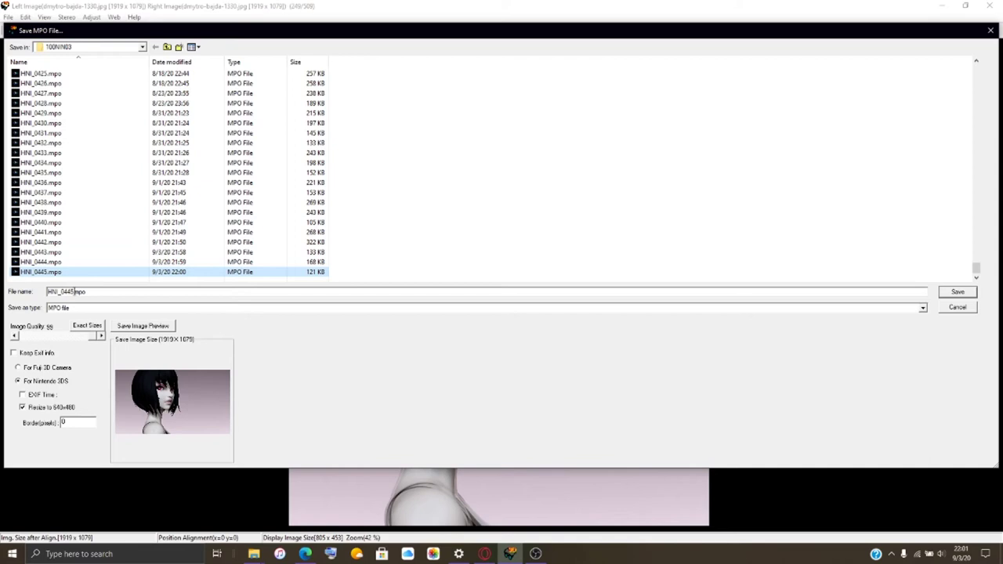
pyautogui.write('6')
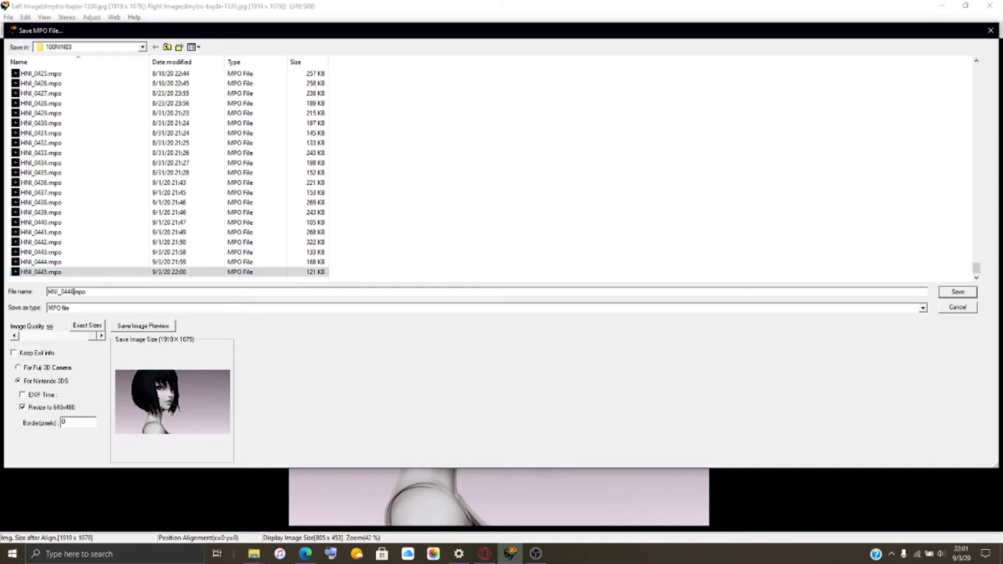
pyautogui.press('Return')
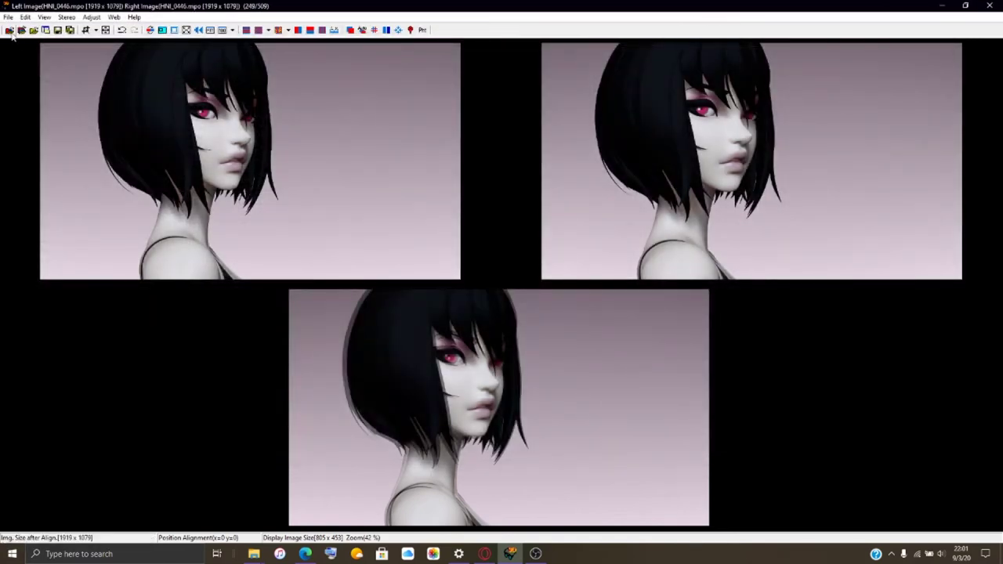
# Load the JPG whose name ends in 1328 from the Pictures folder as both the left and right image.
pyautogui.click(21, 30)
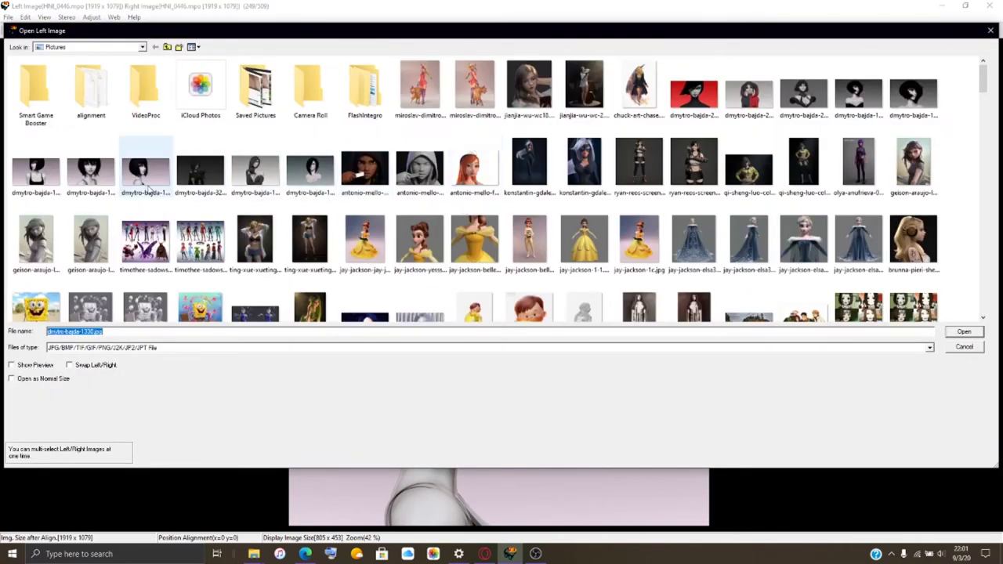
pyautogui.click(100, 179)
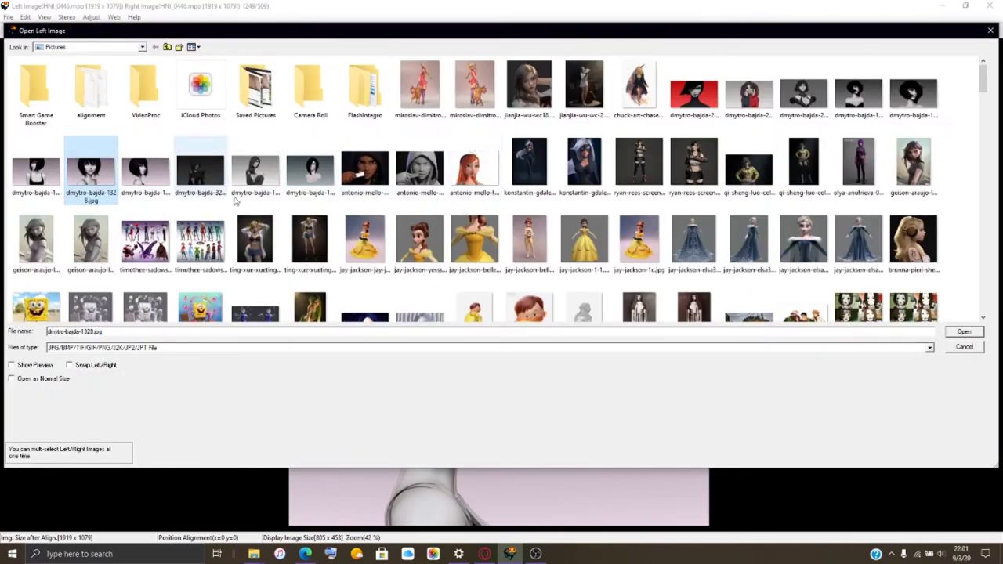
pyautogui.click(976, 333)
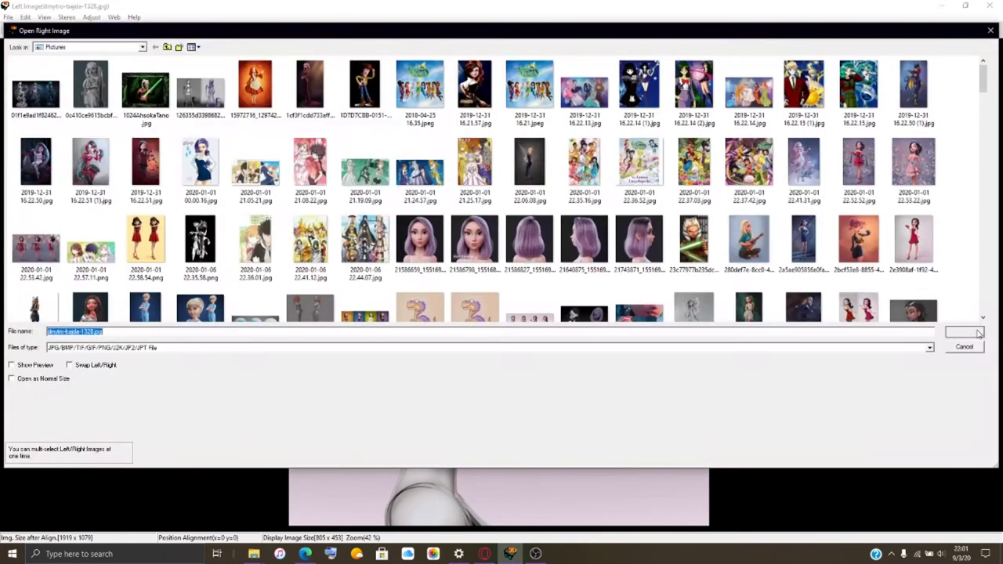
pyautogui.click(951, 329)
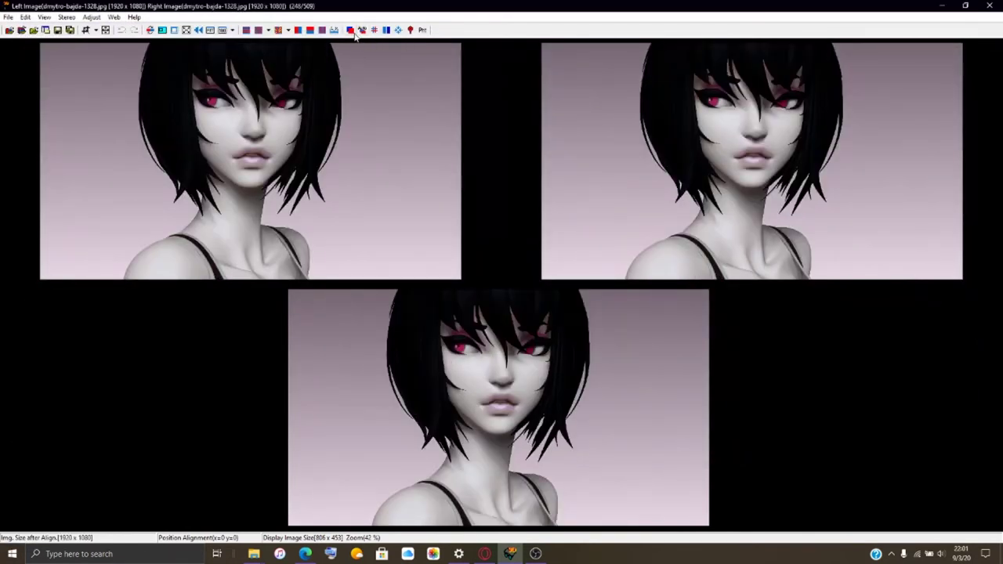
# In an enlarged Easy Adjustment window, set the right image's barrel distortion correction to -40.0.
pyautogui.click(351, 30)
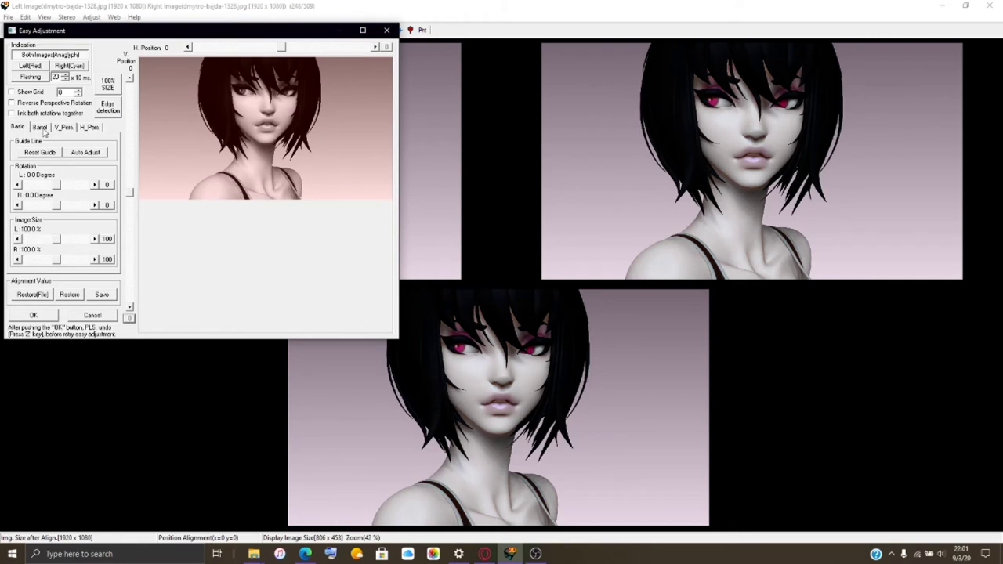
pyautogui.click(362, 30)
pyautogui.click(36, 101)
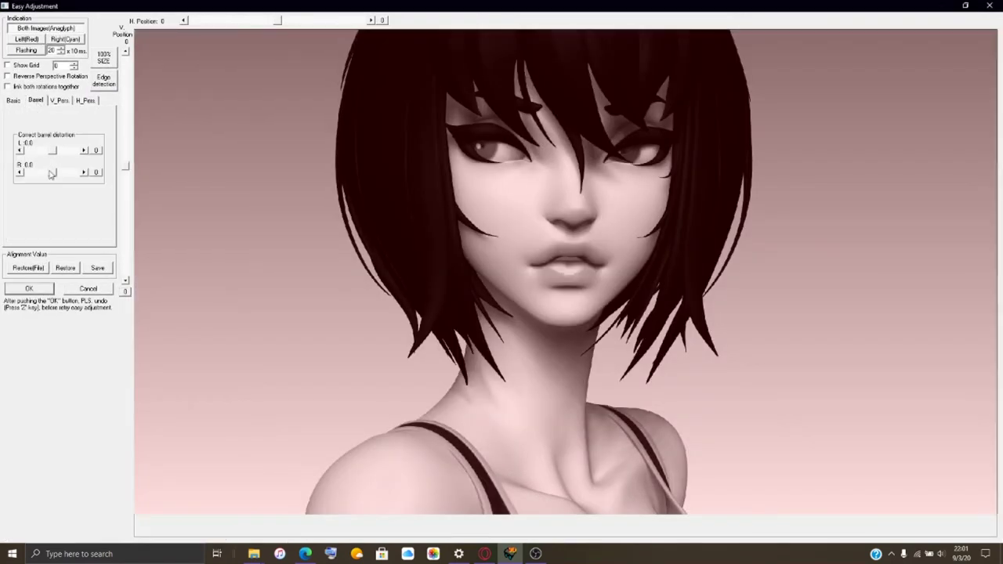
pyautogui.moveTo(54, 180); pyautogui.dragTo(42, 174)
pyautogui.click(85, 173)
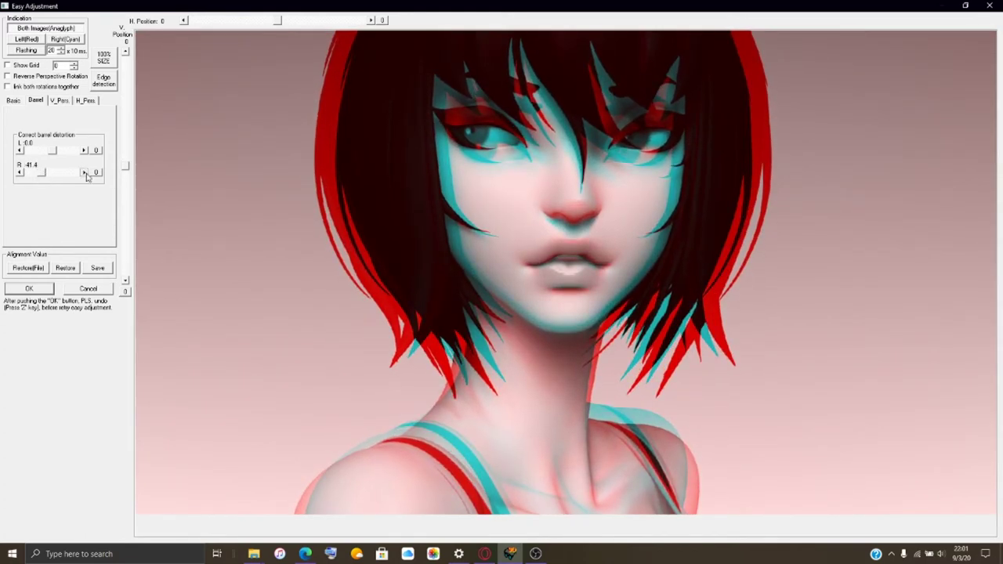
pyautogui.click(84, 172)
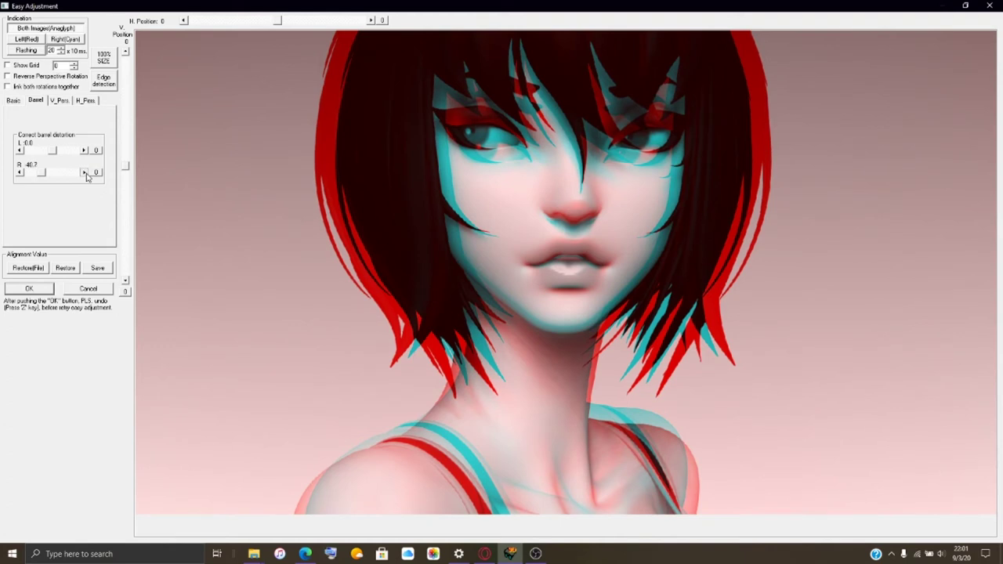
pyautogui.click(84, 173)
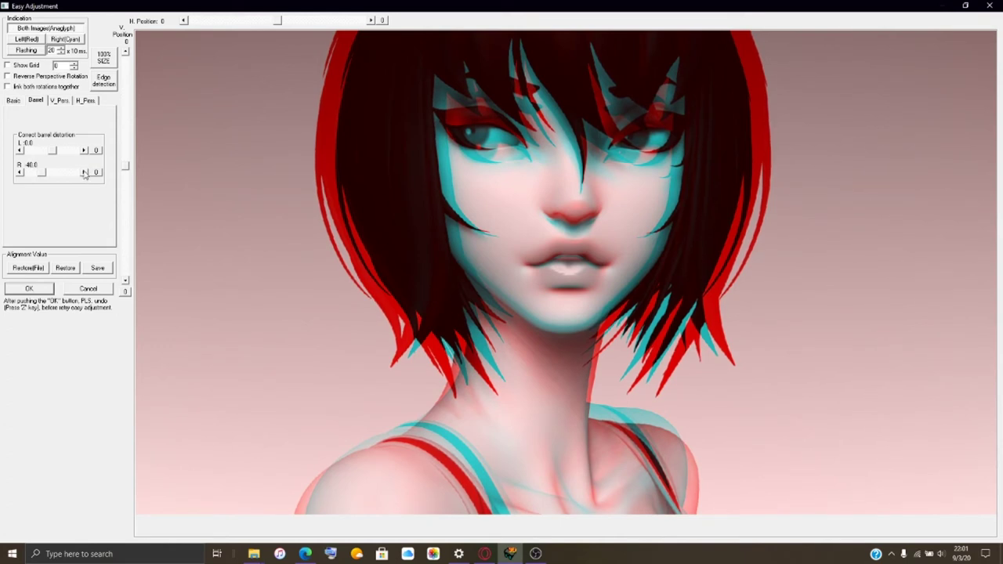
# Set the left image's barrel distortion correction to -20.0 and apply the adjustment to the pair.
pyautogui.moveTo(54, 151); pyautogui.dragTo(48, 154)
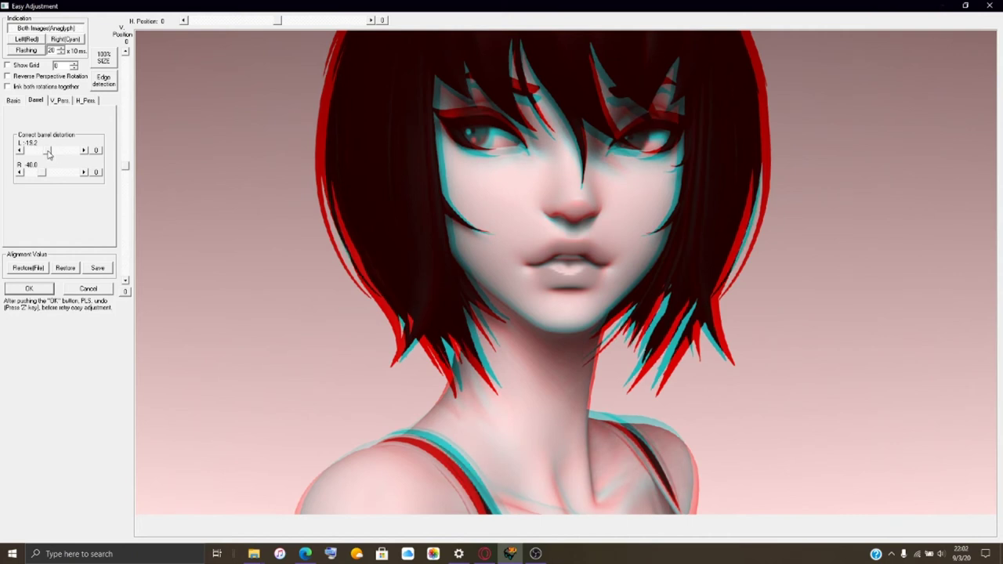
pyautogui.click(21, 152)
pyautogui.click(20, 152)
pyautogui.click(46, 289)
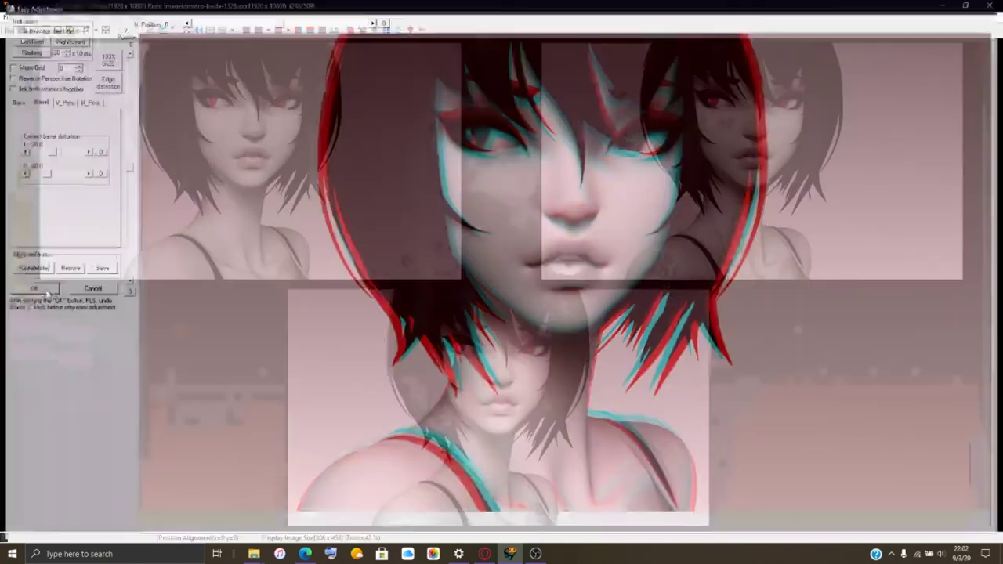
# Save the adjusted pair as an MPO file named HNI_0447.mpo in the 100NIN03 folder.
pyautogui.click(10, 17)
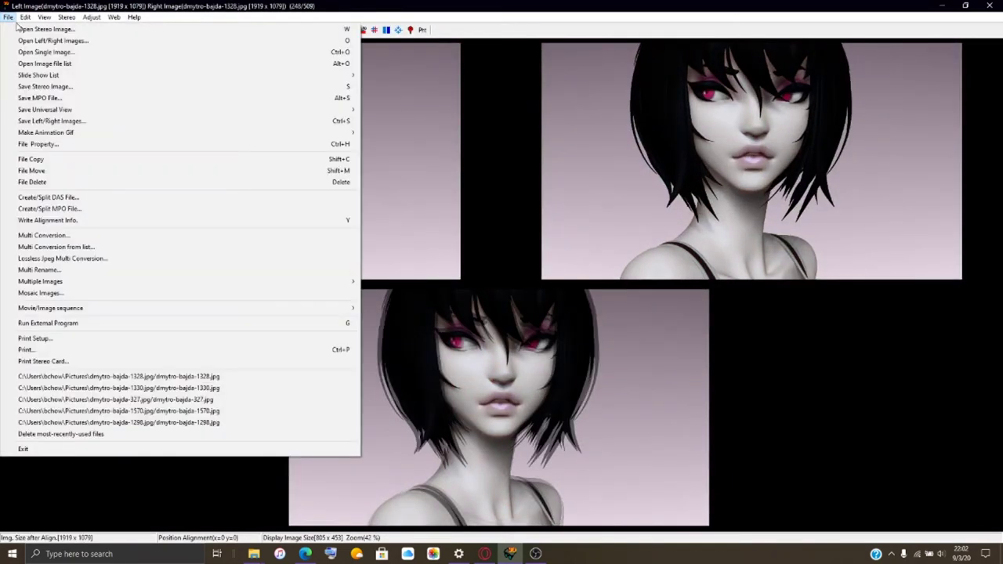
pyautogui.click(82, 98)
pyautogui.scroll(-20, 130, 236)
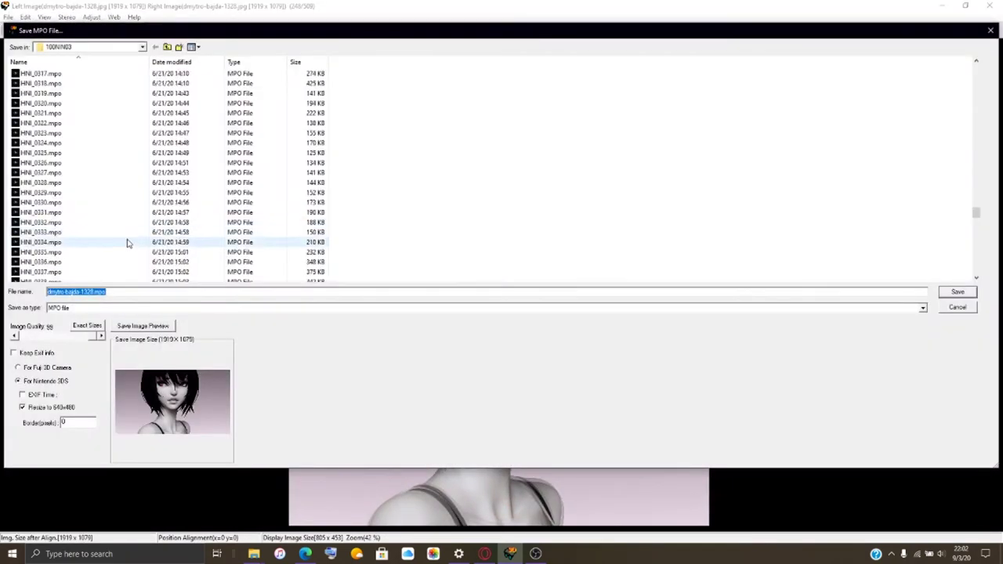
pyautogui.click(55, 272)
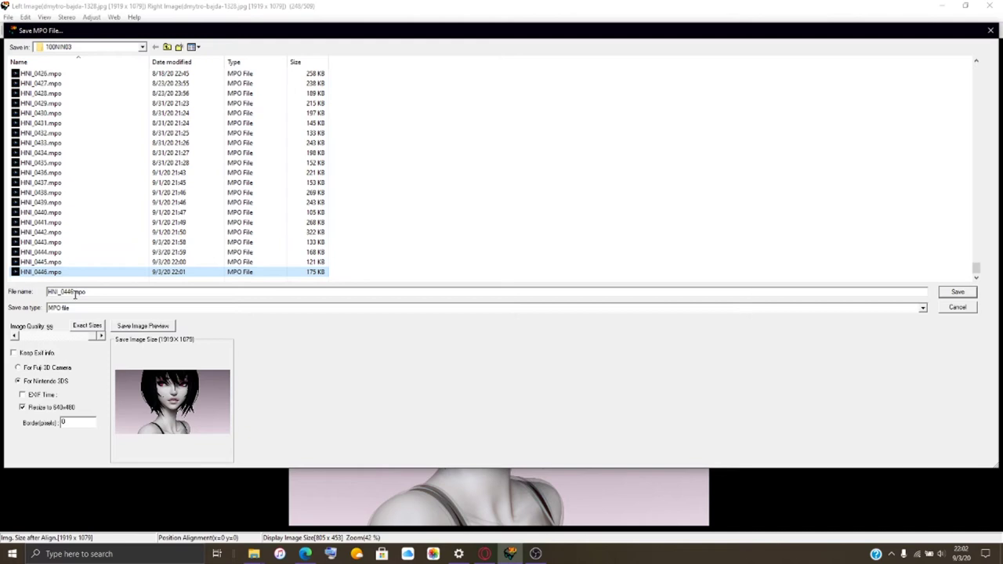
pyautogui.click(74, 293)
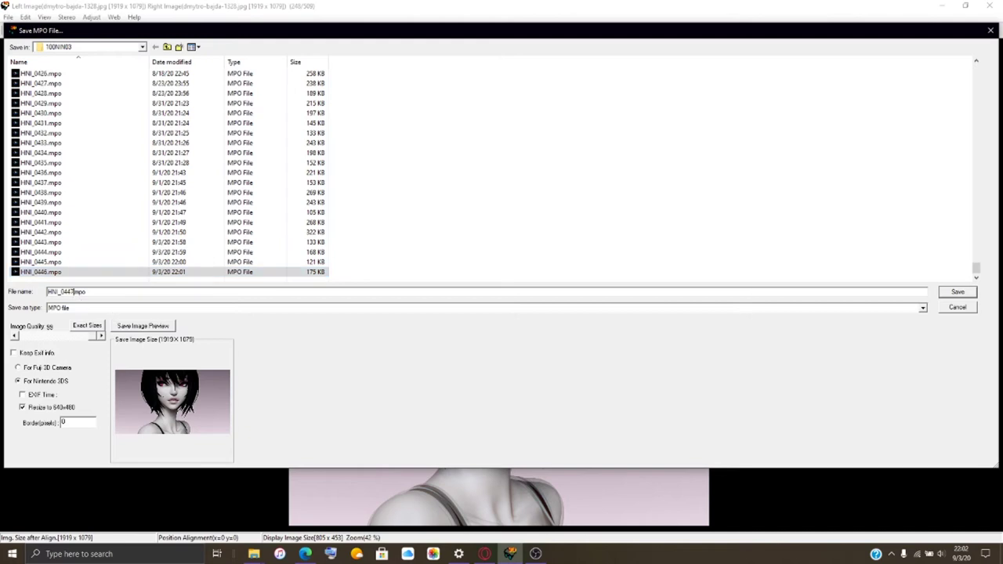
pyautogui.press('Return')
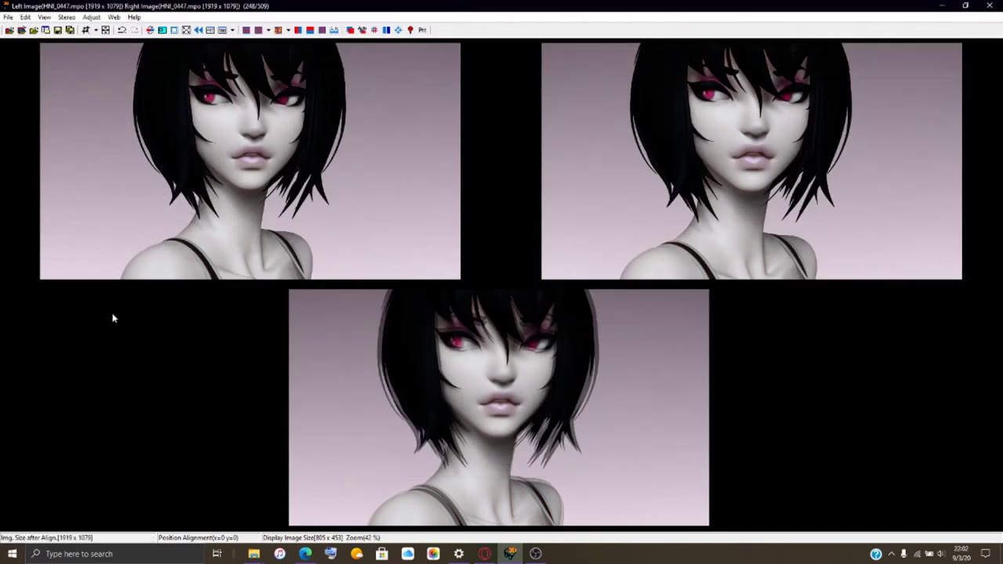
# Load the JPG whose name ends in 1333 from the Pictures folder as both the left and right image.
pyautogui.click(22, 30)
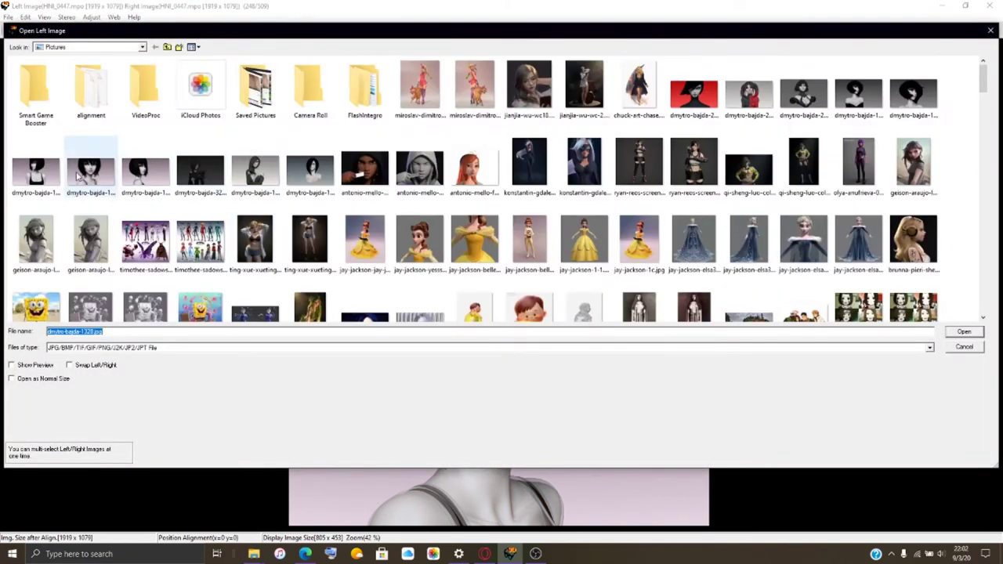
pyautogui.click(27, 188)
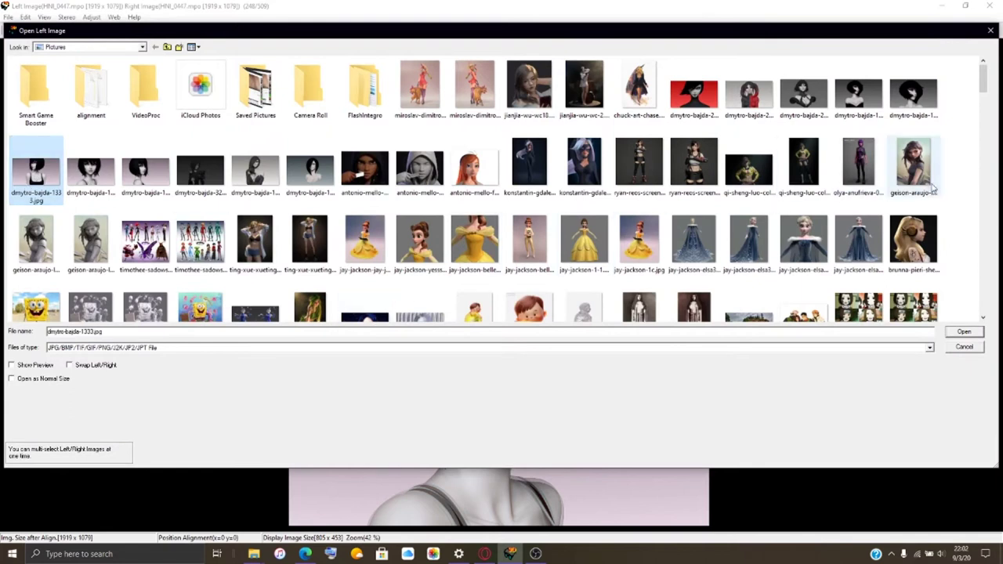
pyautogui.click(973, 334)
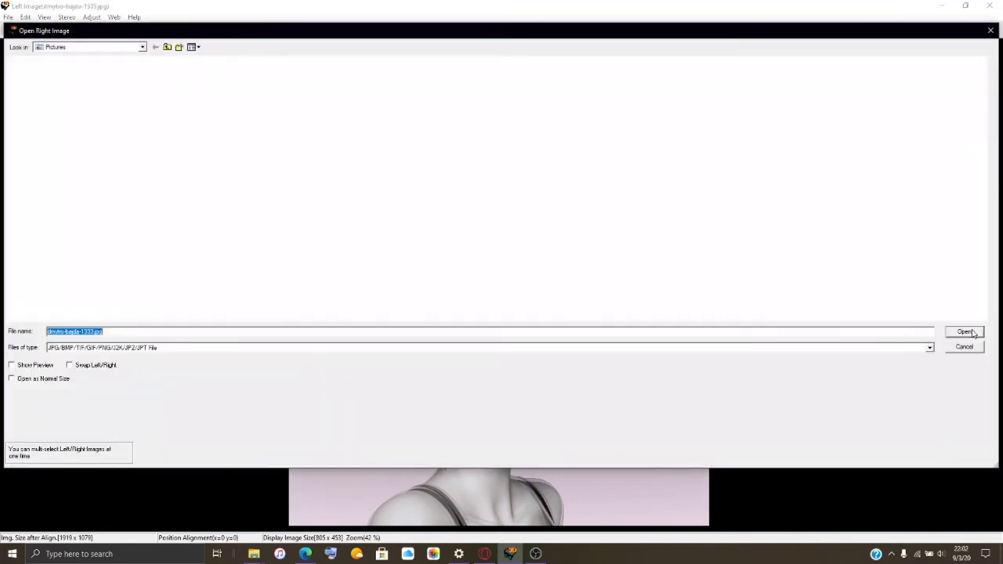
pyautogui.click(973, 333)
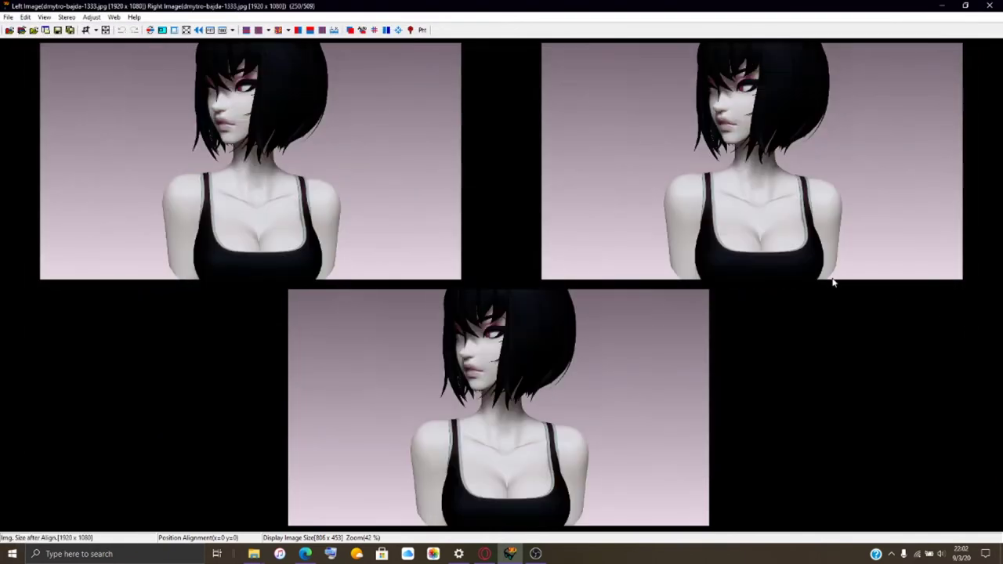
# Open Easy Adjustment for the new pair, enlarge it, and set the right image's barrel distortion correction to -40.0.
pyautogui.click(356, 29)
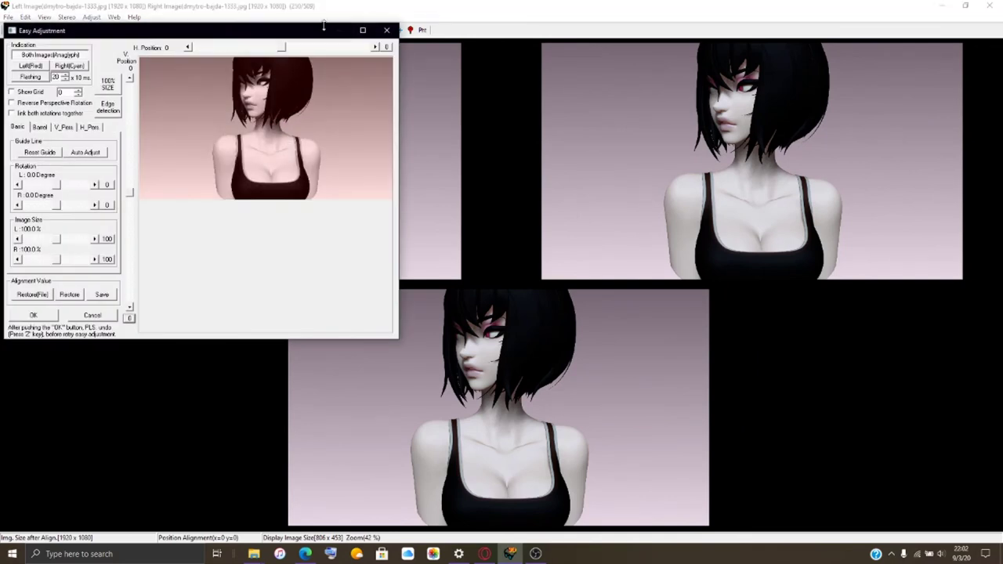
pyautogui.click(362, 30)
pyautogui.click(45, 102)
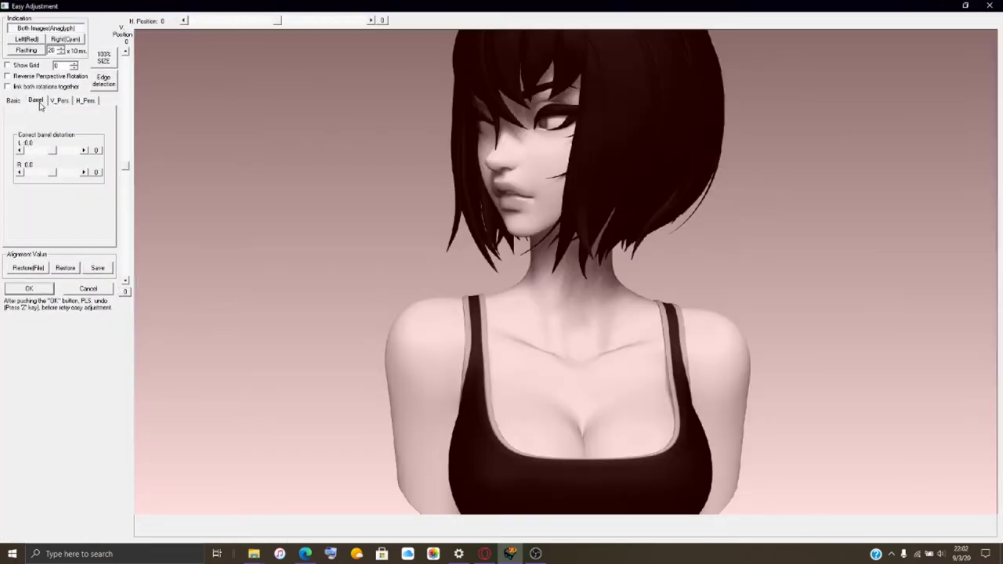
pyautogui.moveTo(57, 174); pyautogui.dragTo(40, 177)
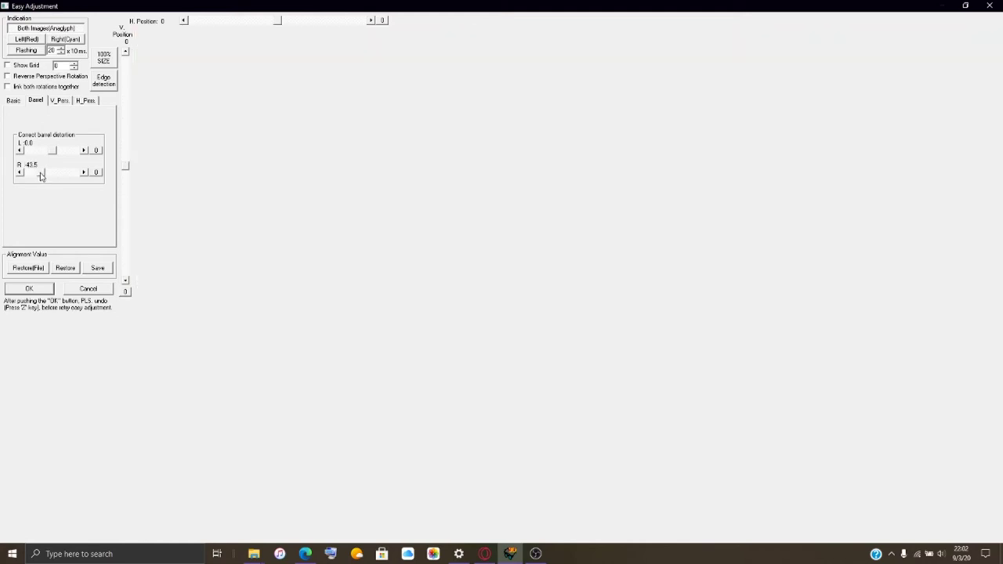
pyautogui.click(85, 176)
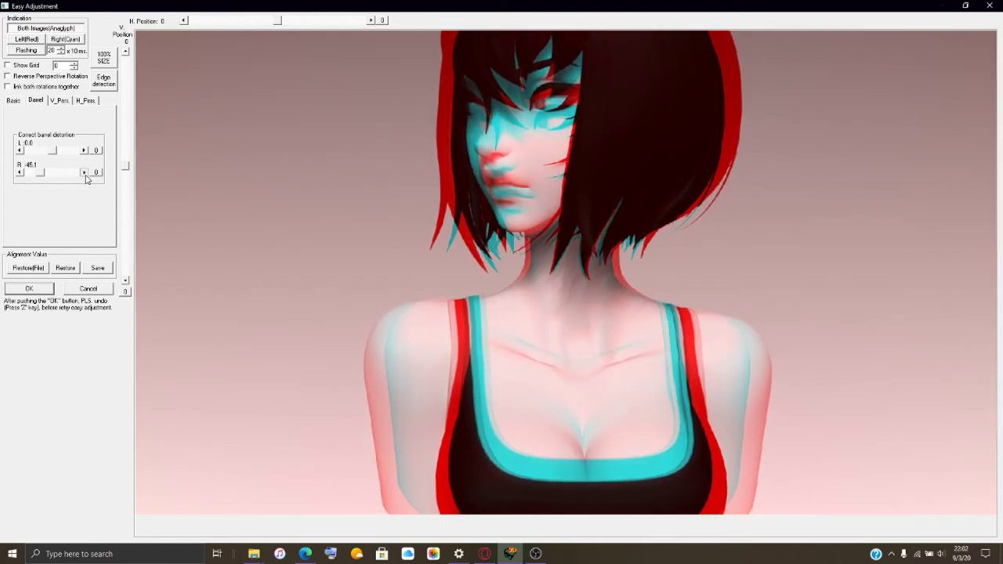
pyautogui.click(85, 175)
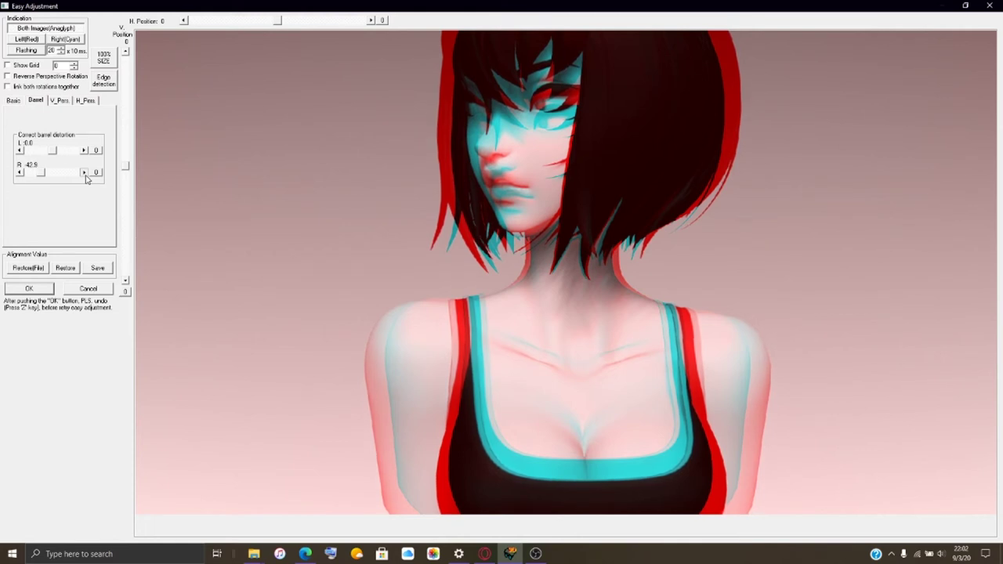
pyautogui.click(86, 176)
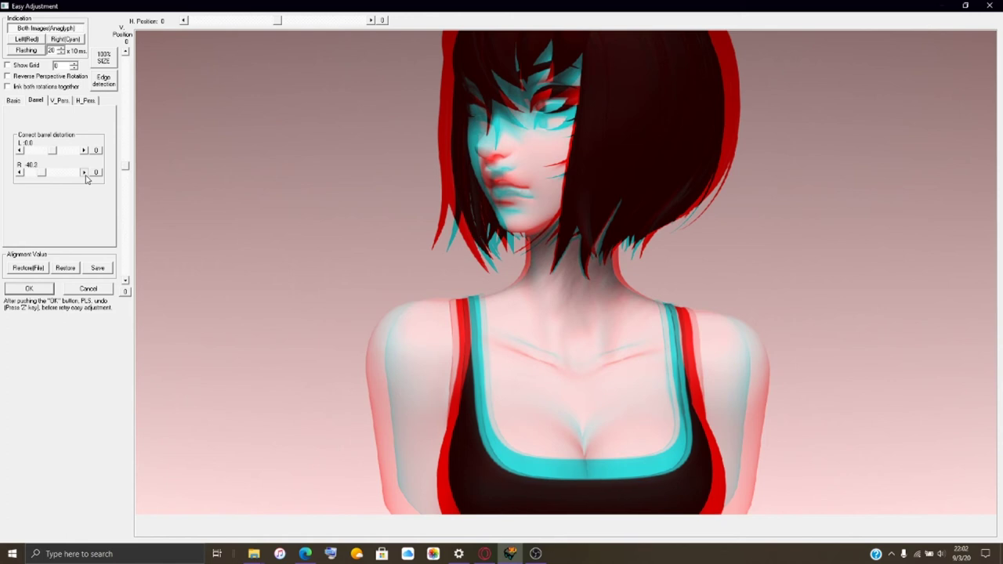
# Set the left image's barrel distortion correction to about -20 and apply the adjustment.
pyautogui.moveTo(56, 155); pyautogui.dragTo(45, 156)
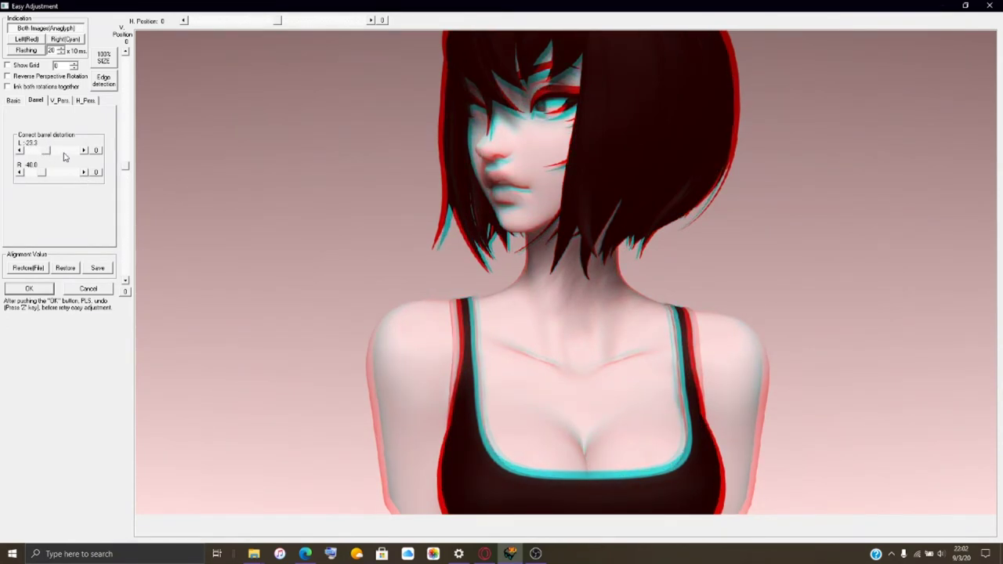
pyautogui.click(83, 151)
pyautogui.click(83, 151)
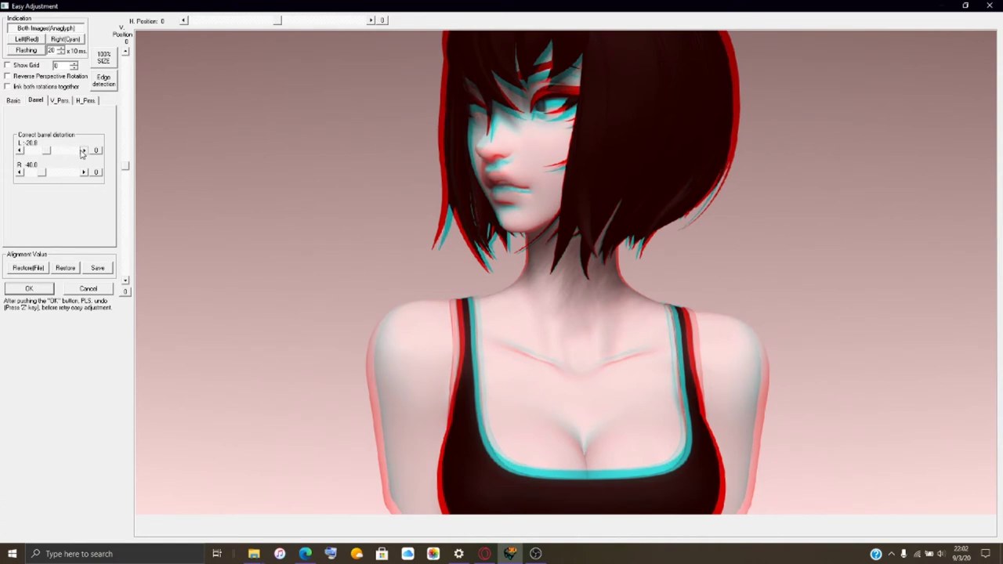
pyautogui.click(43, 289)
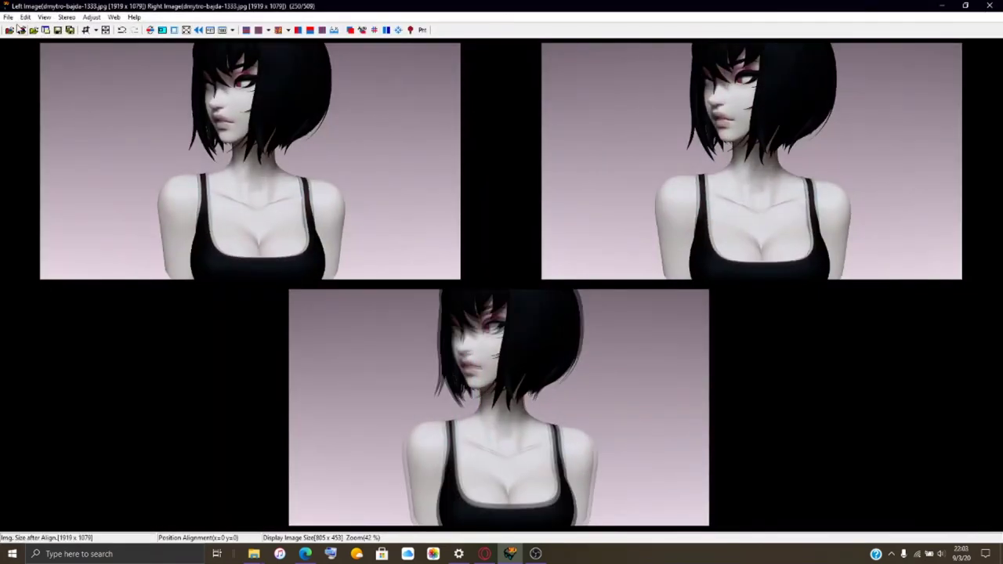
# Save the adjusted pair as an MPO file named HNI_0448.mpo in the 100NIN03 folder.
pyautogui.click(9, 17)
pyautogui.click(67, 98)
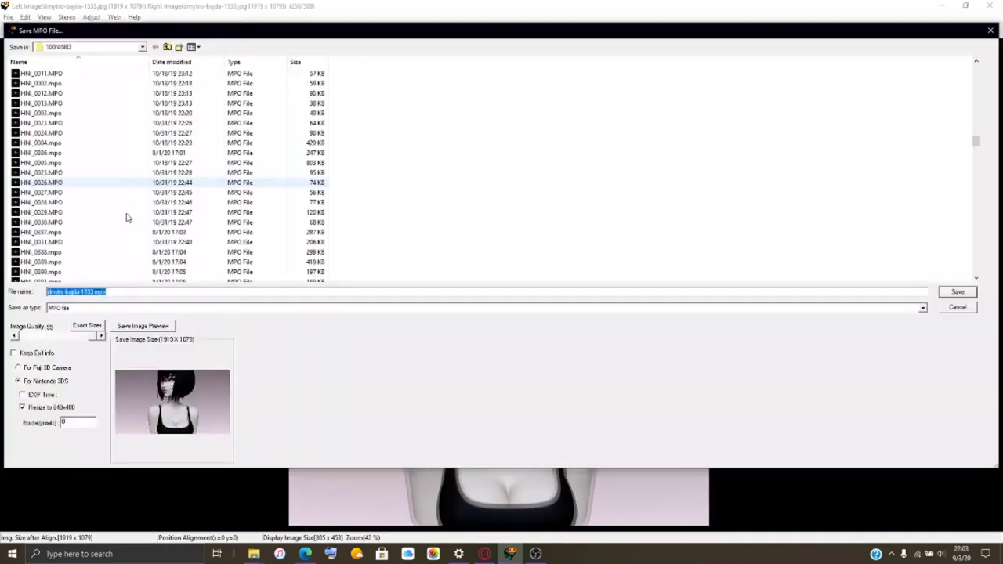
pyautogui.scroll(-10, 126, 228)
pyautogui.click(47, 271)
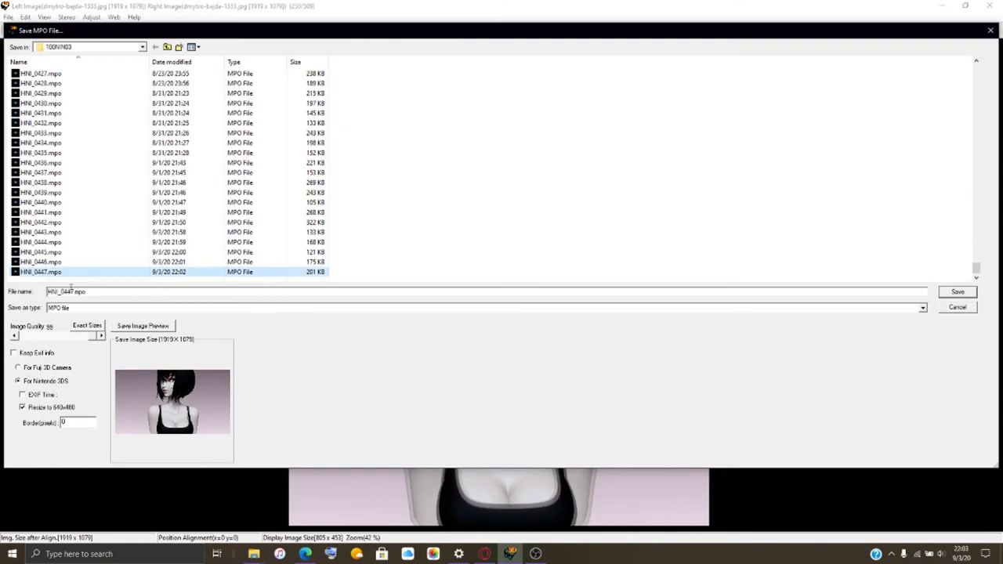
pyautogui.click(73, 291)
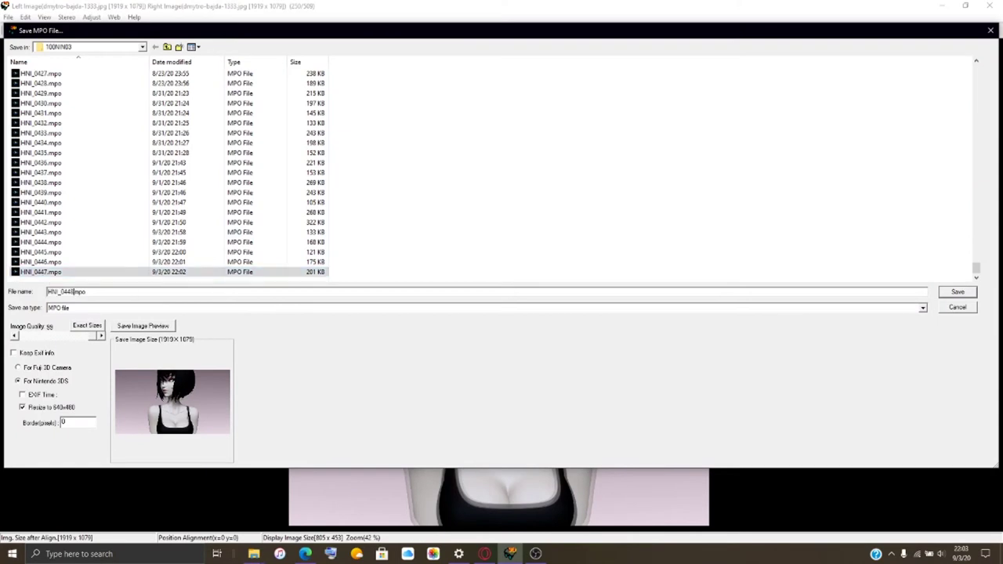
pyautogui.press('Return')
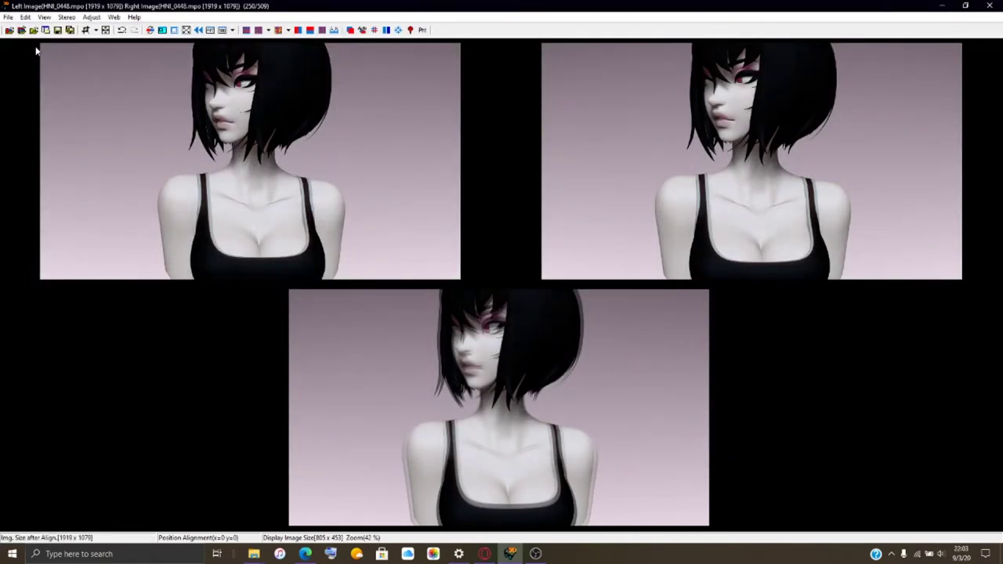
# Load the JPG whose name ends in 1804 from the Pictures folder as both the left and right image.
pyautogui.click(21, 30)
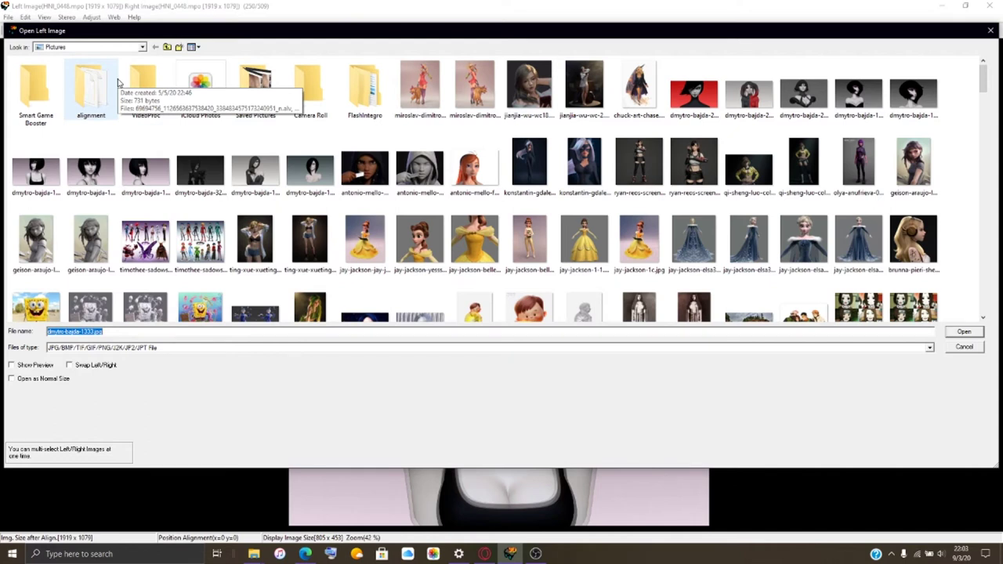
pyautogui.click(932, 104)
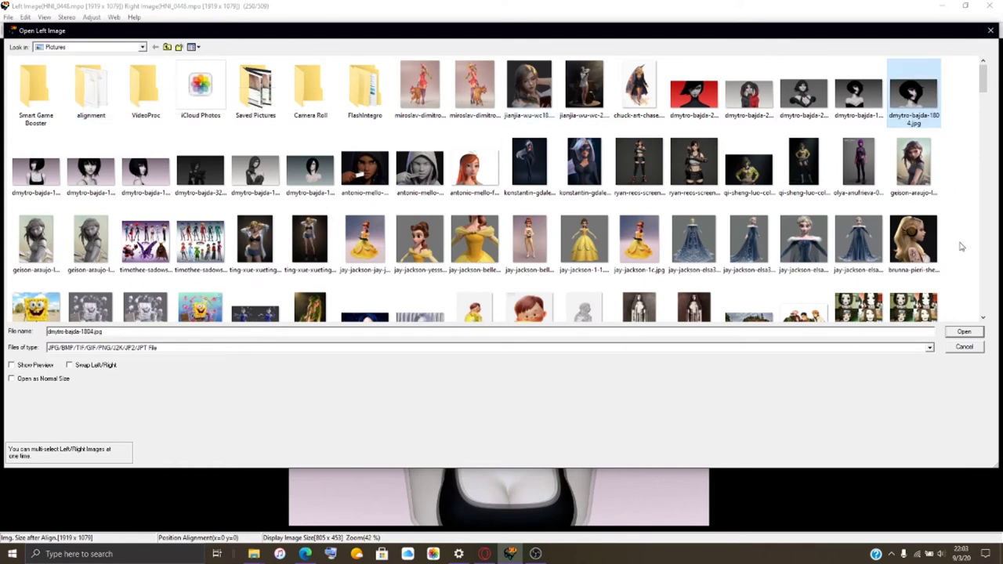
pyautogui.click(974, 334)
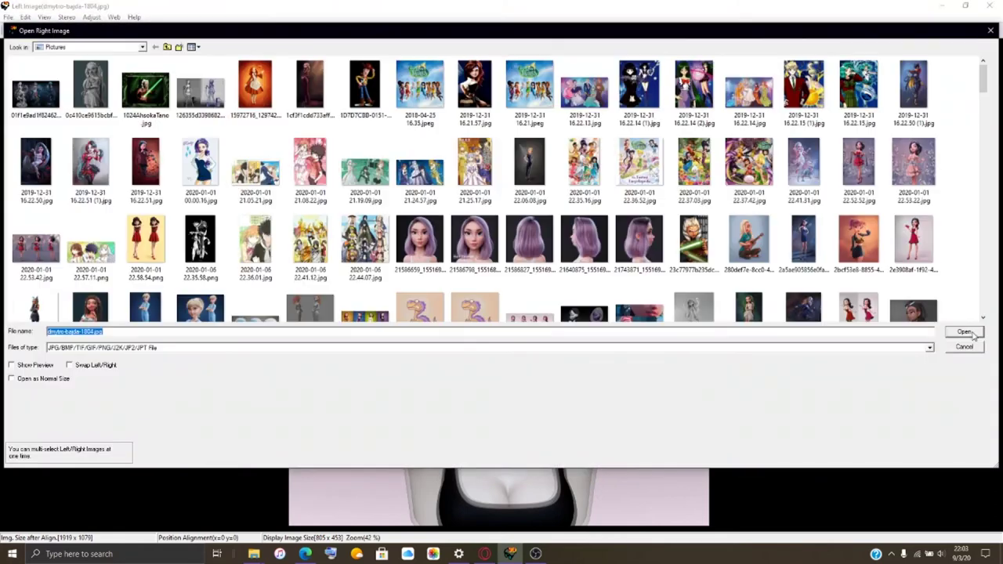
pyautogui.click(973, 333)
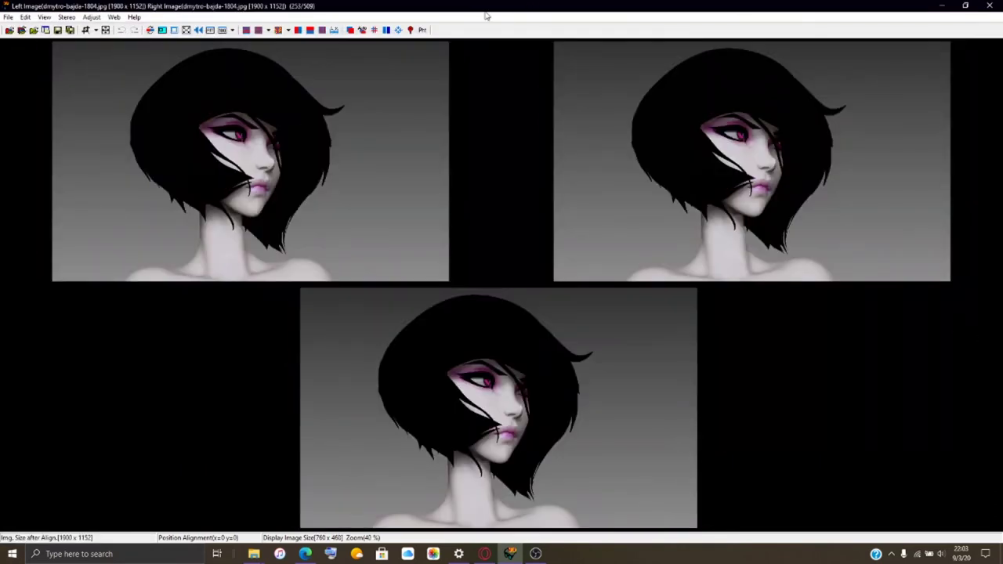
# Open Easy Adjustment for the loaded pair and set the right image's barrel distortion correction to 40.0.
pyautogui.click(350, 30)
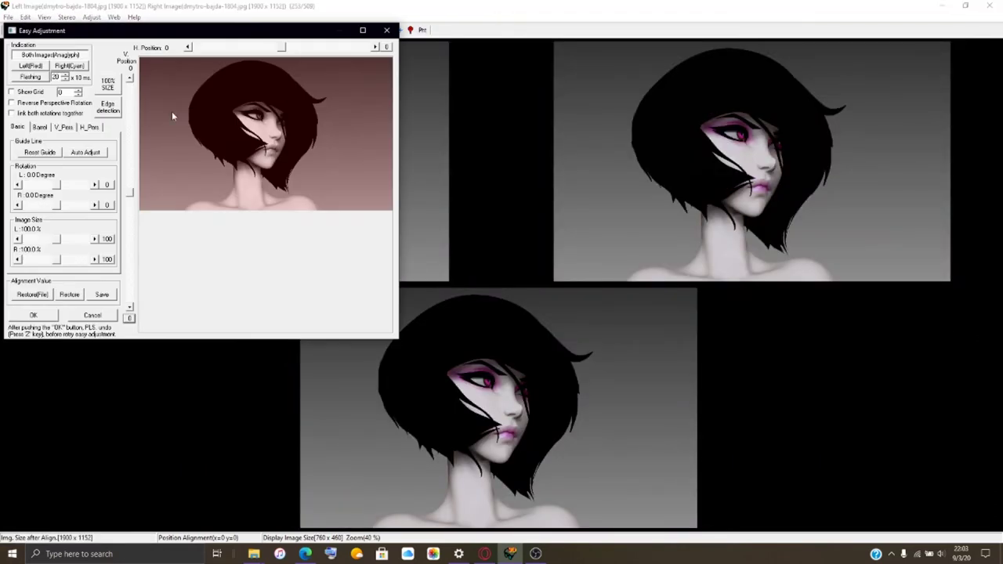
pyautogui.click(39, 127)
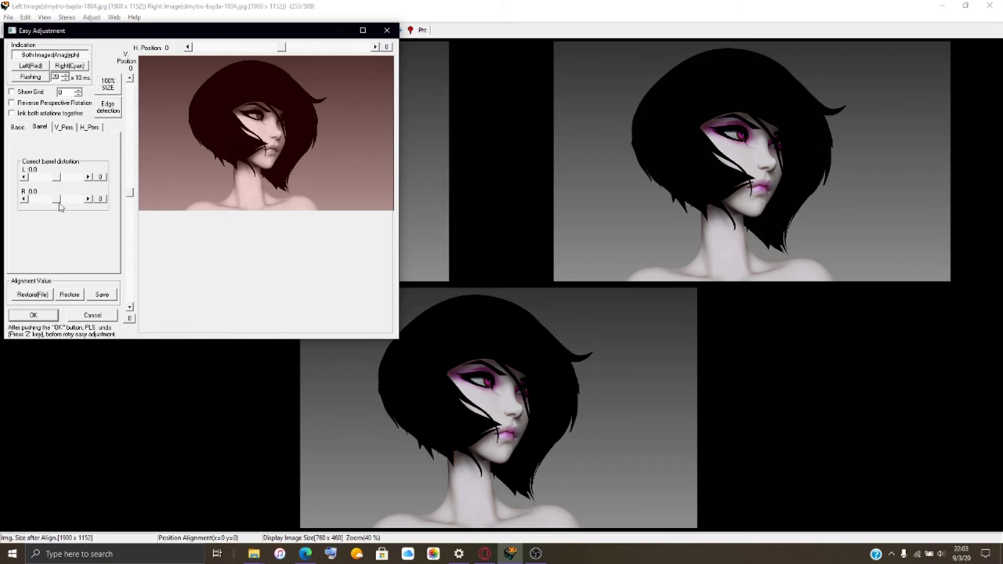
pyautogui.moveTo(58, 201); pyautogui.dragTo(70, 203)
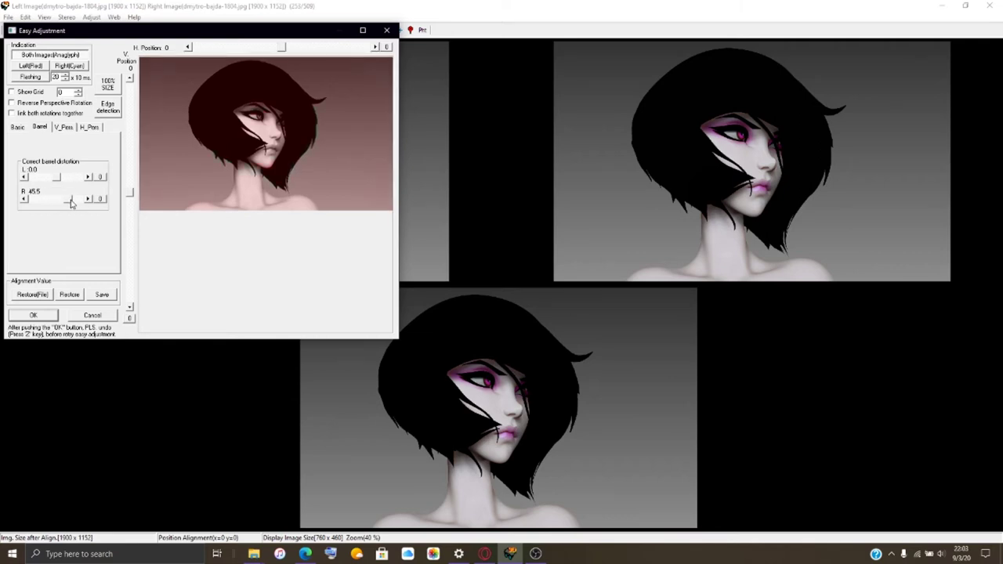
pyautogui.click(24, 200)
pyautogui.click(24, 200)
pyautogui.click(25, 200)
# Set the left image's barrel distortion correction to slightly below 23.9 using the enlarged preview and apply the adjustment.
pyautogui.moveTo(57, 177); pyautogui.dragTo(65, 182)
pyautogui.click(23, 178)
pyautogui.click(25, 178)
pyautogui.click(362, 30)
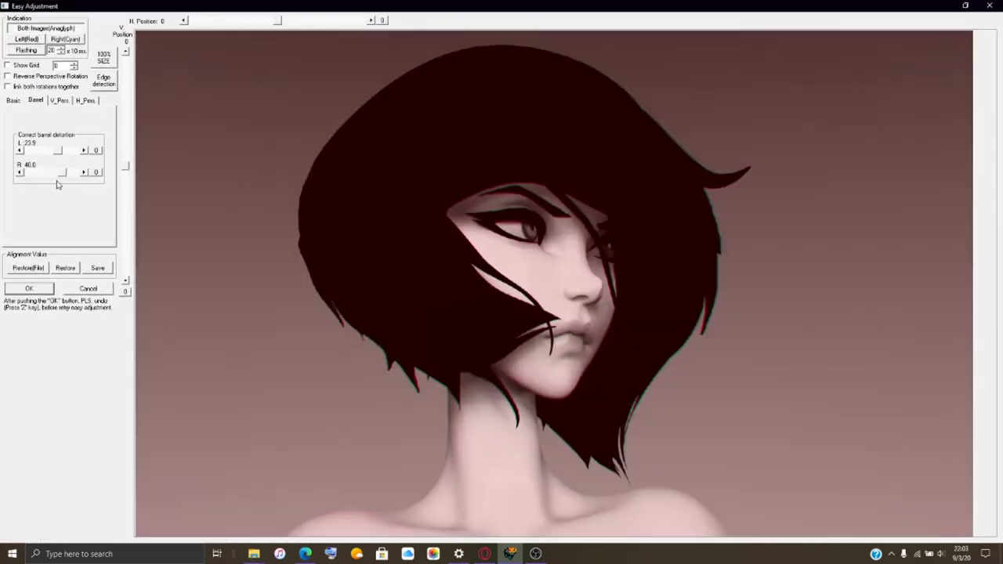
pyautogui.click(20, 152)
pyautogui.click(20, 151)
pyautogui.click(43, 288)
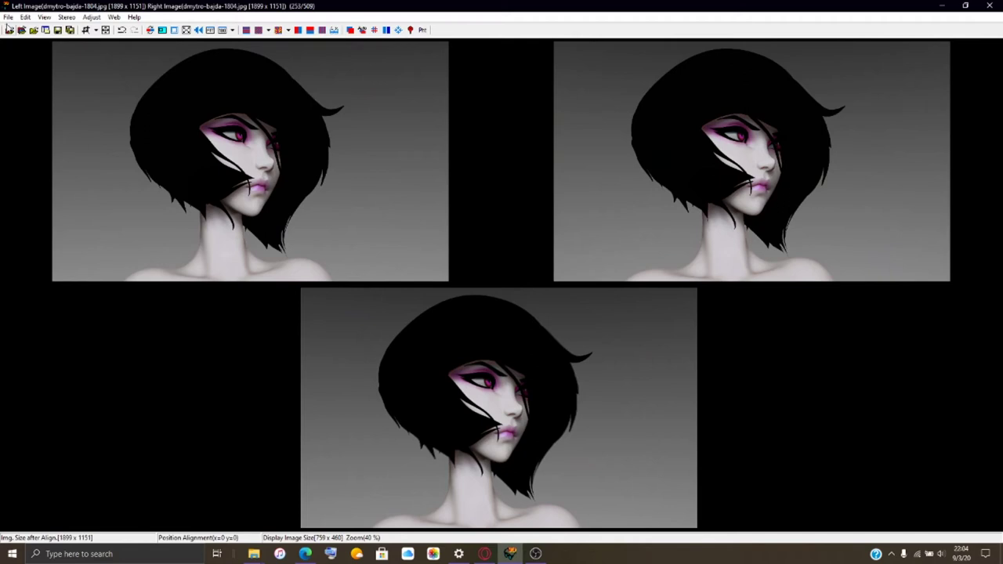
# Save the adjusted pair as an MPO file named HNI_0449.mpo in the 100NIN03 folder.
pyautogui.click(8, 16)
pyautogui.click(71, 99)
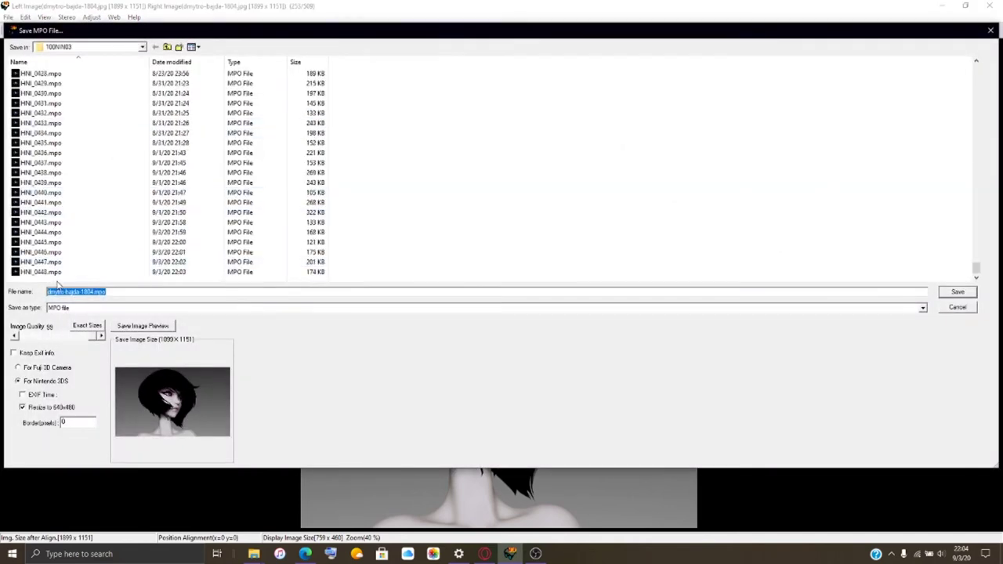
pyautogui.click(58, 274)
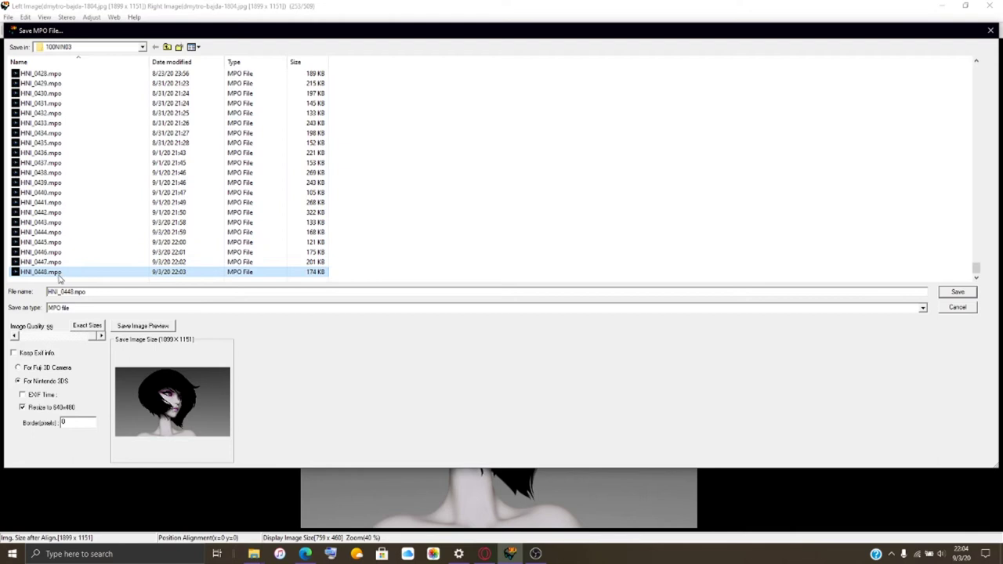
pyautogui.click(76, 292)
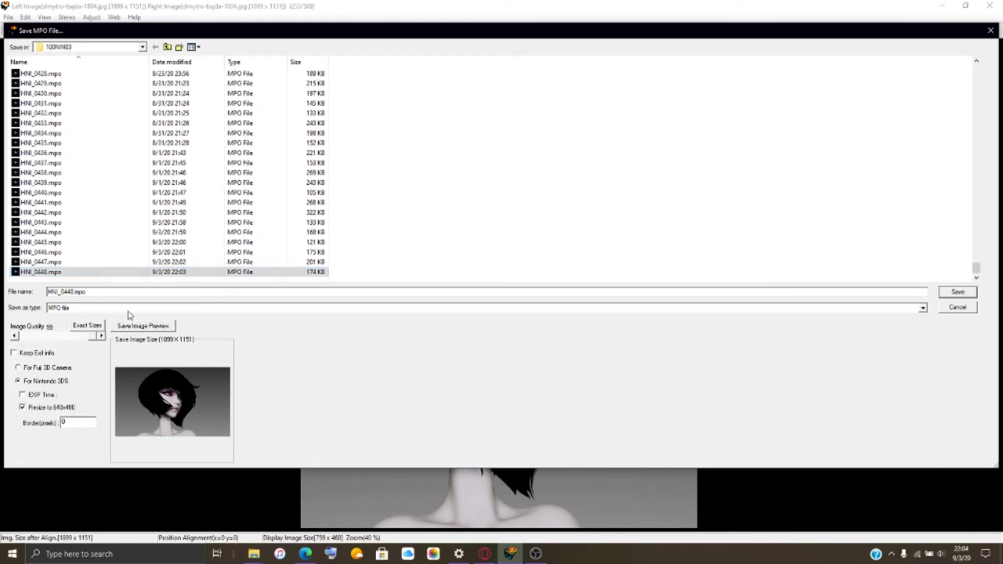
pyautogui.write('9')
pyautogui.press('Return')
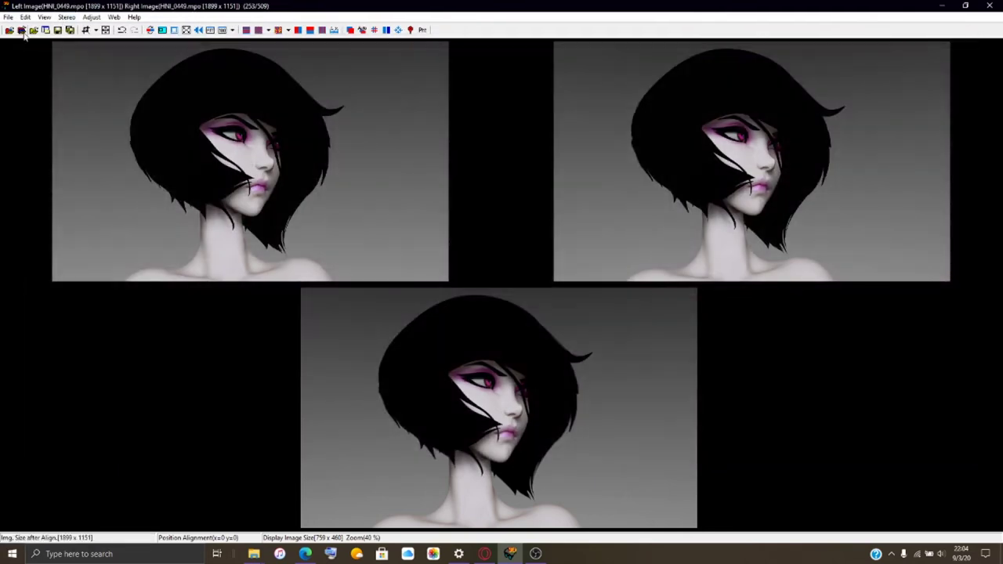
# Load the JPG whose name ends in 1803 from the Pictures folder as both the left and right image.
pyautogui.click(22, 29)
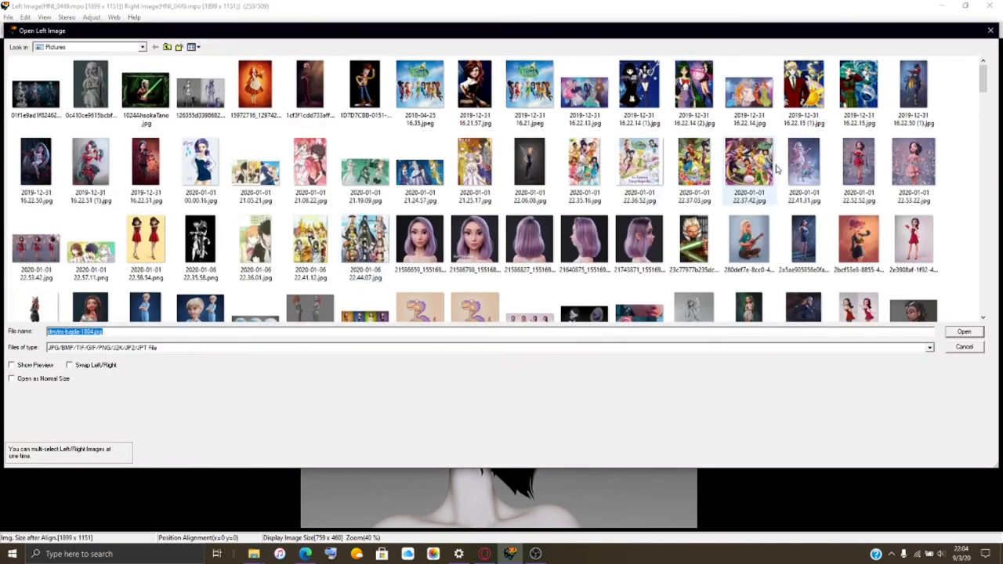
pyautogui.click(855, 101)
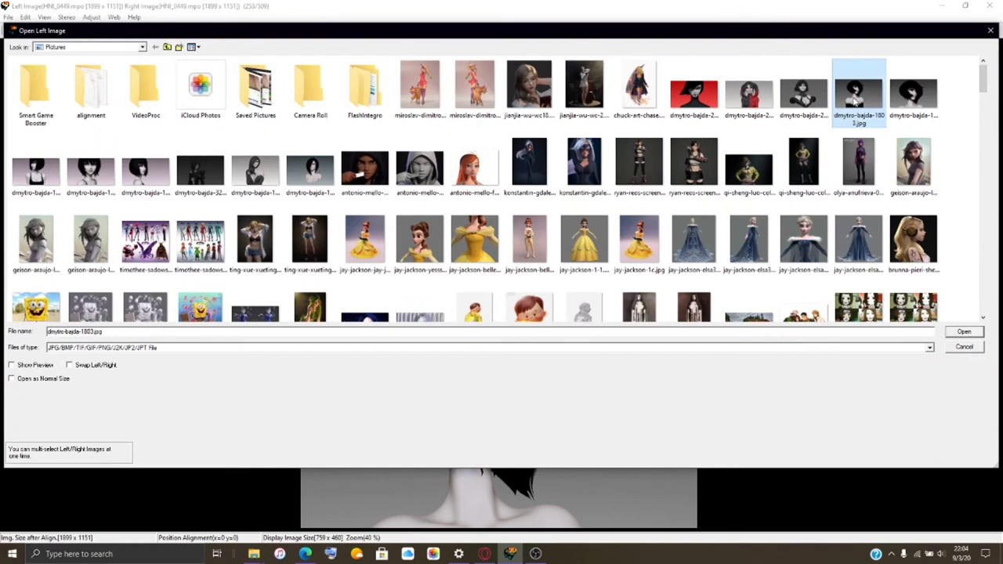
pyautogui.click(965, 332)
pyautogui.click(968, 333)
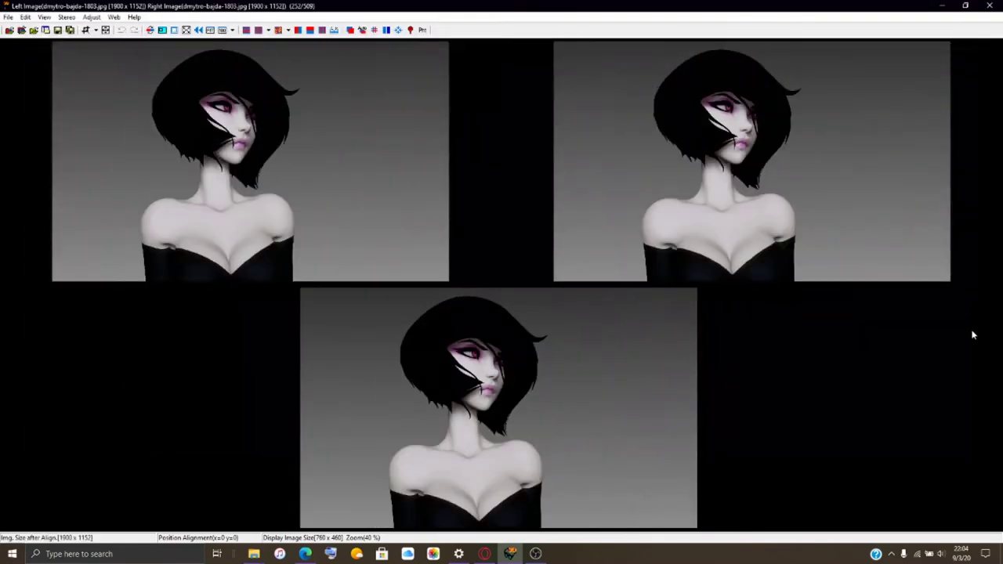
# Open Easy Adjustment for the 1803 pair, enlarge it, and set the right image's barrel distortion correction to 40.0.
pyautogui.click(357, 30)
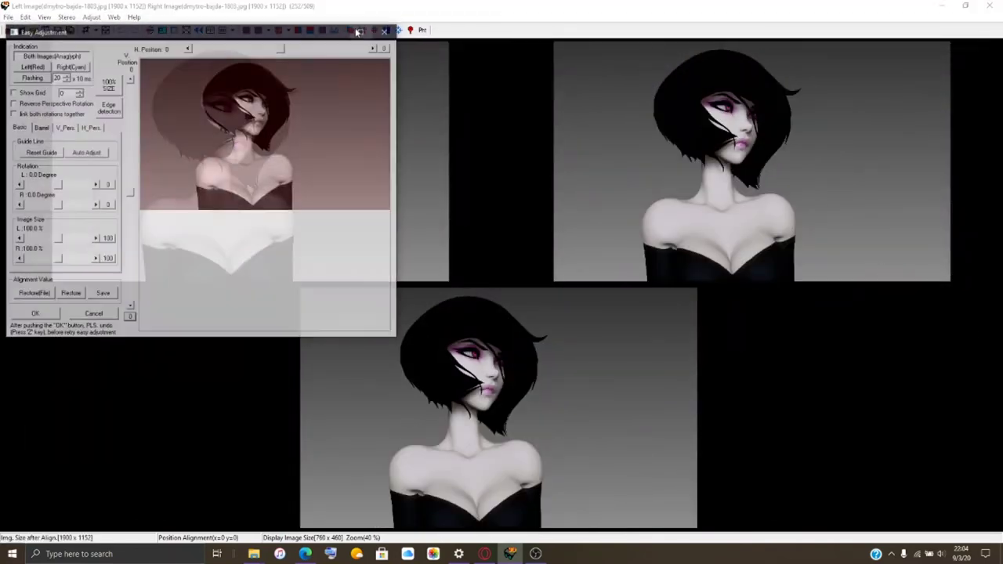
pyautogui.click(369, 28)
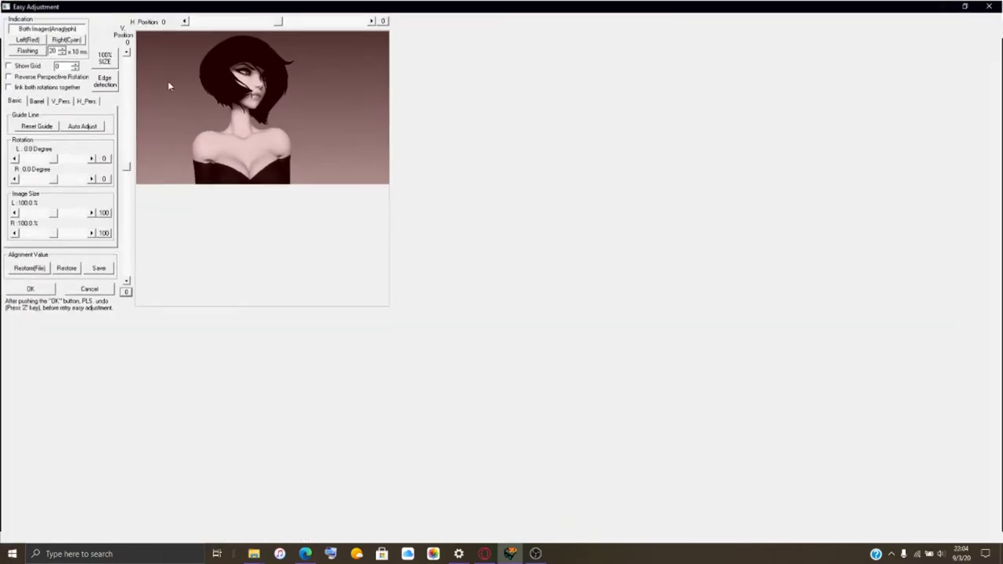
pyautogui.click(36, 101)
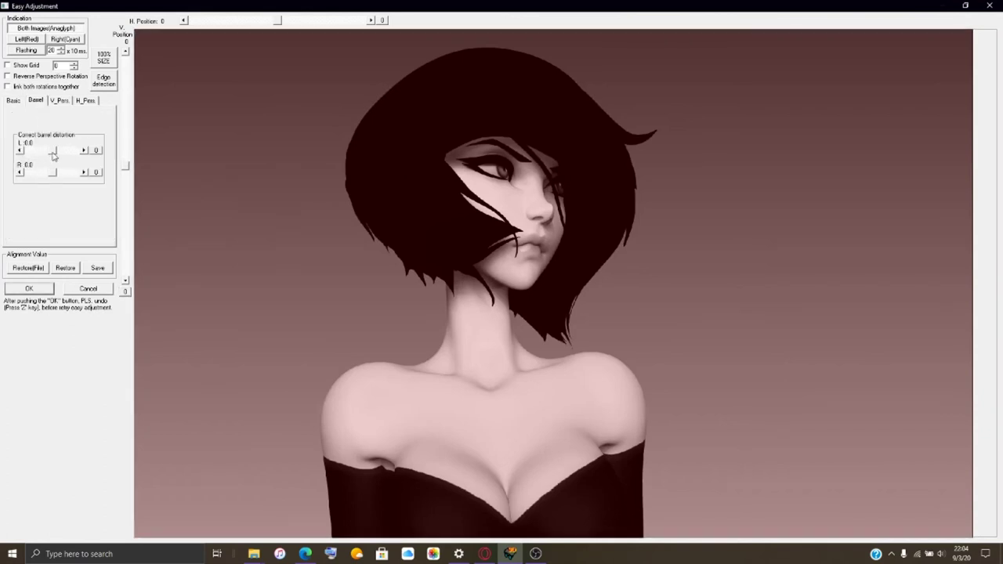
pyautogui.moveTo(54, 179); pyautogui.dragTo(61, 179)
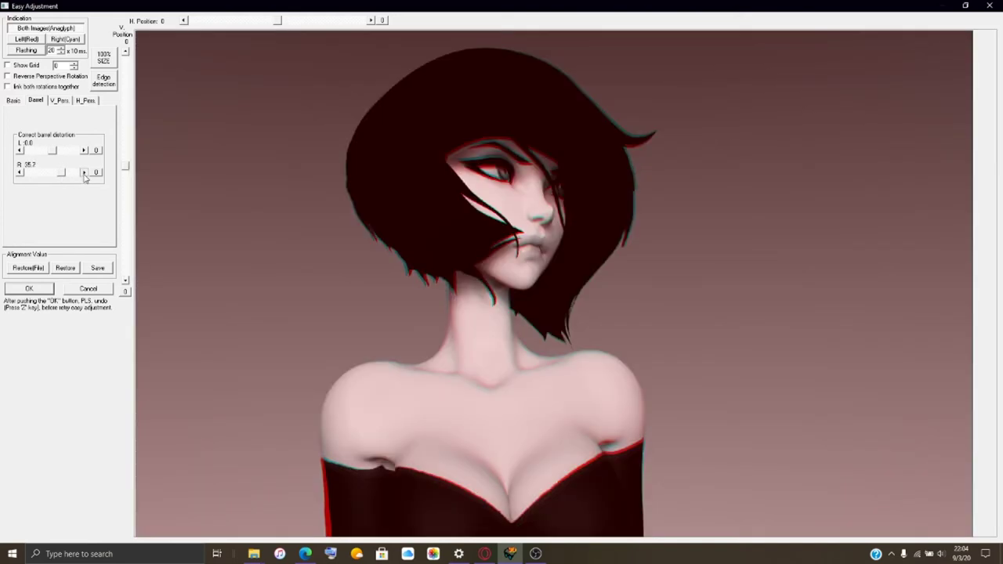
pyautogui.click(85, 177)
pyautogui.click(84, 177)
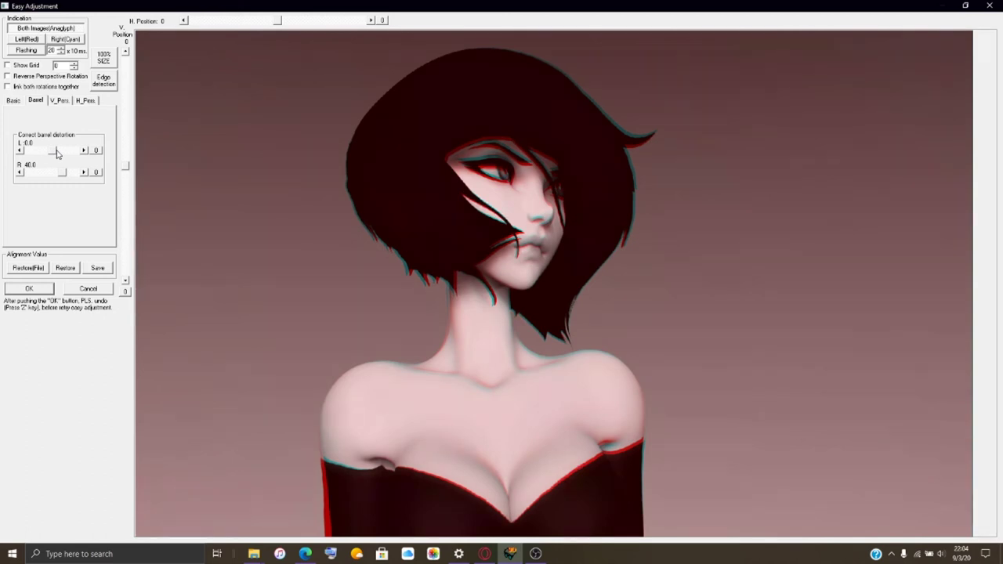
# Set the left image's barrel distortion correction to slightly above 19.2 and apply the adjustment.
pyautogui.moveTo(57, 154); pyautogui.dragTo(63, 158)
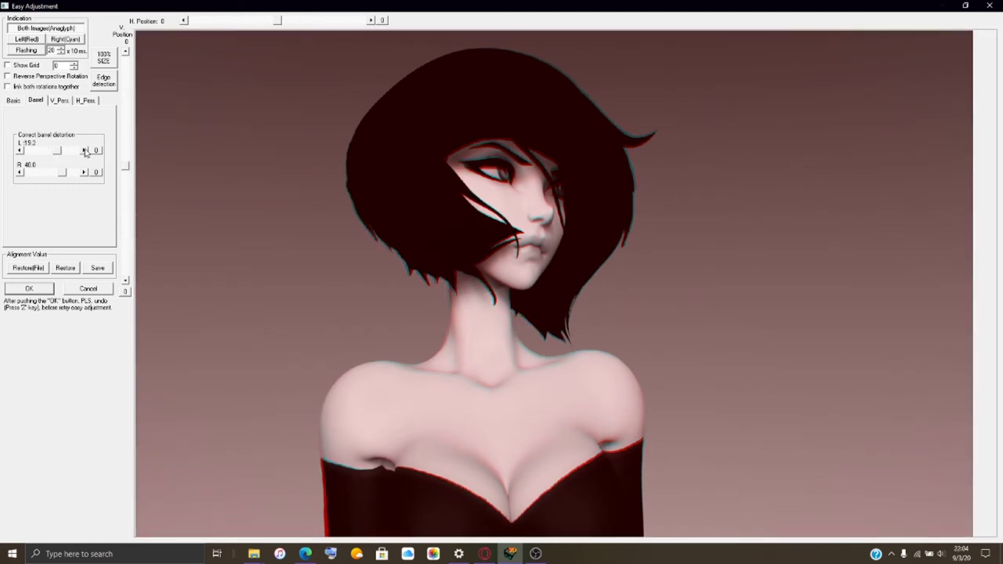
pyautogui.click(84, 150)
pyautogui.click(40, 291)
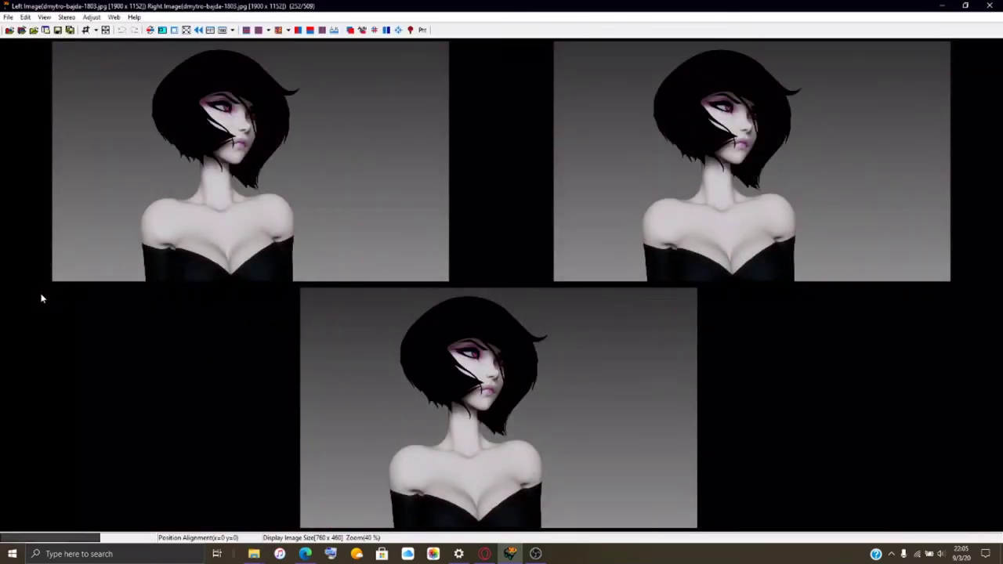
# Save the adjusted 1803 pair as an MPO file named HNI_0450.mpo in the 100NIN03 folder.
pyautogui.click(8, 17)
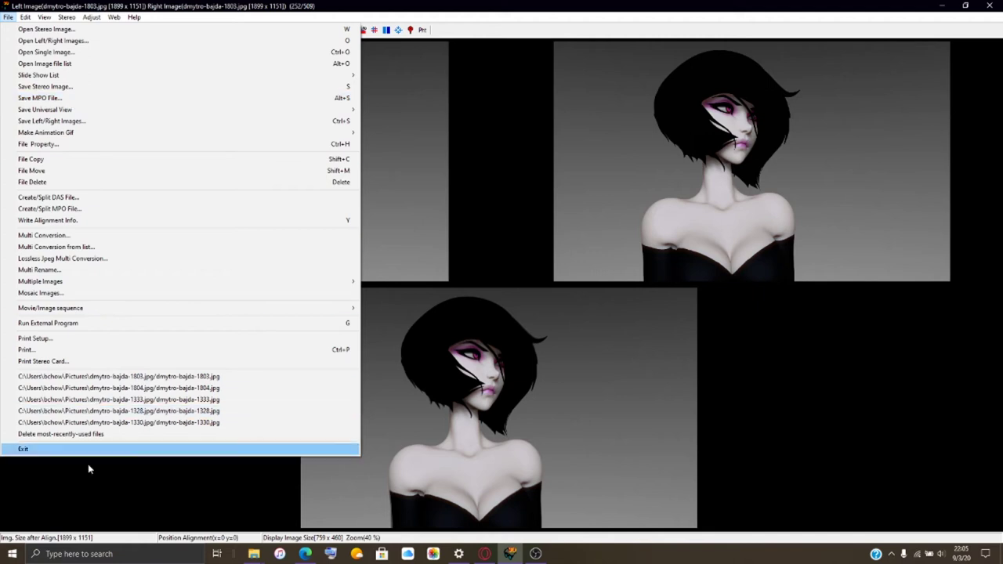
pyautogui.click(150, 497)
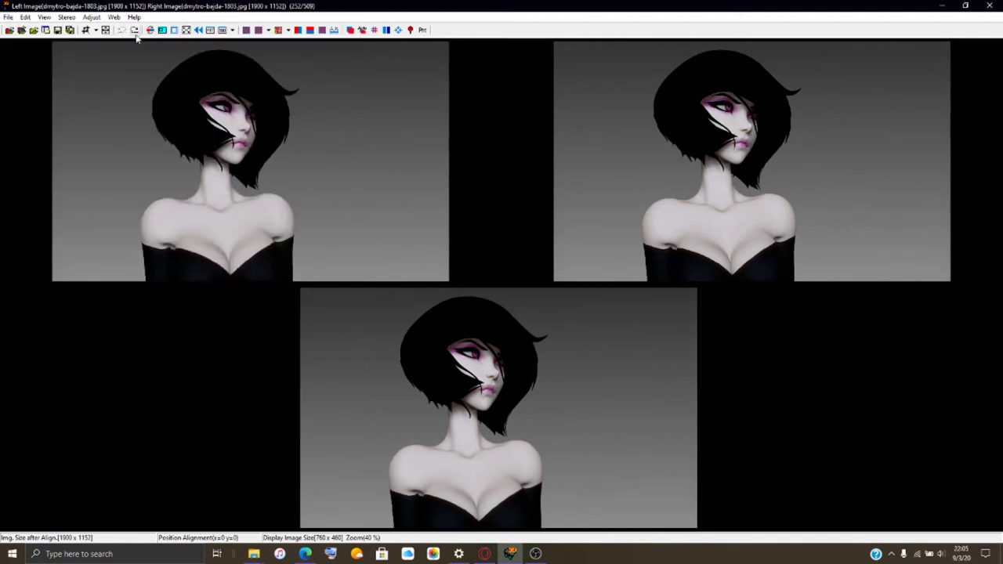
pyautogui.click(8, 17)
pyautogui.click(78, 98)
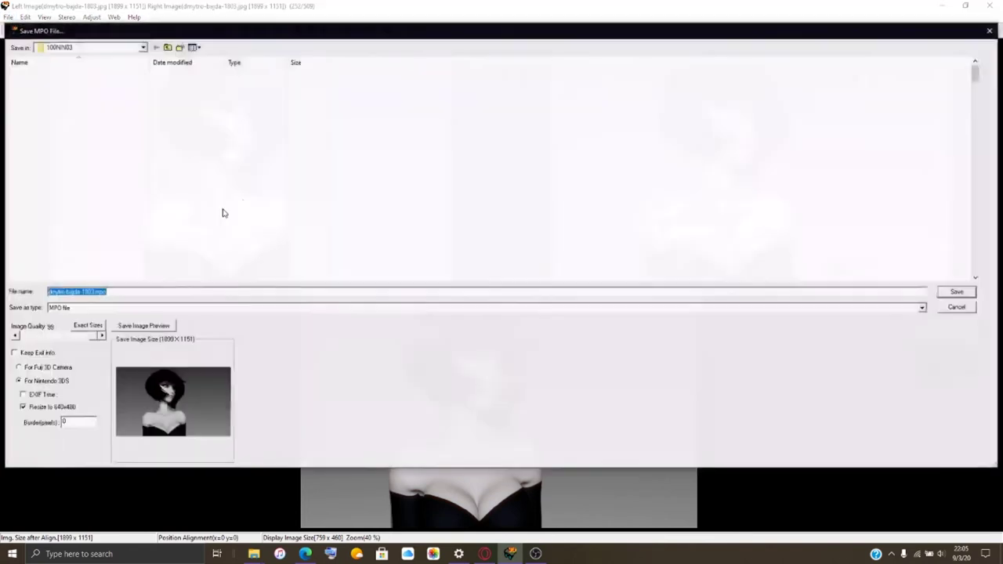
pyautogui.click(56, 273)
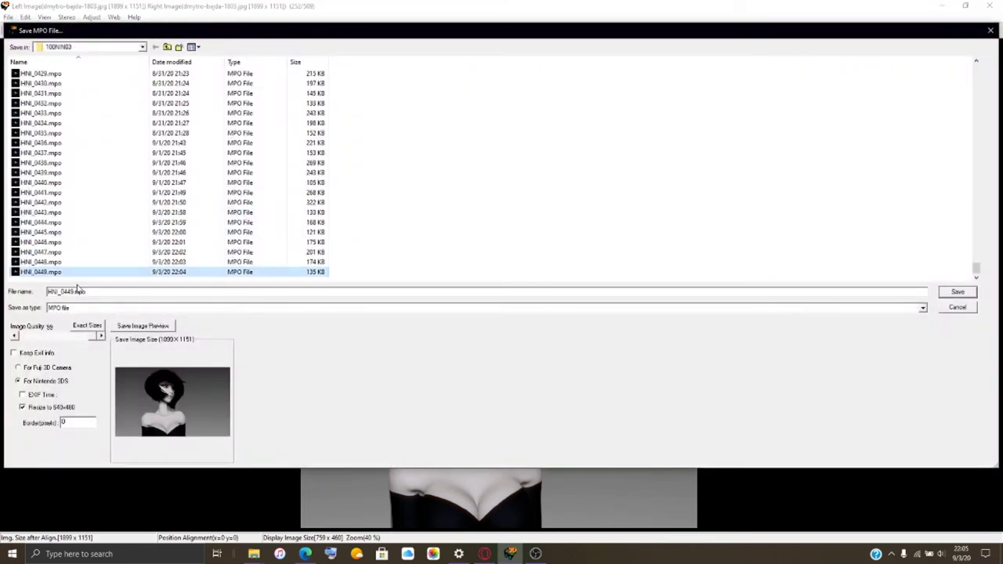
pyautogui.click(75, 291)
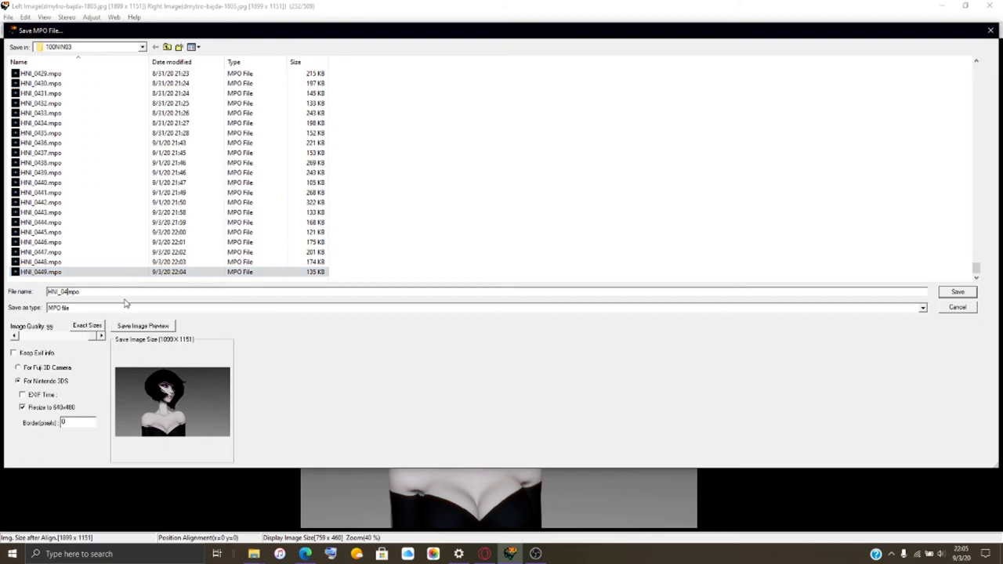
pyautogui.write('50')
pyautogui.press('Return')
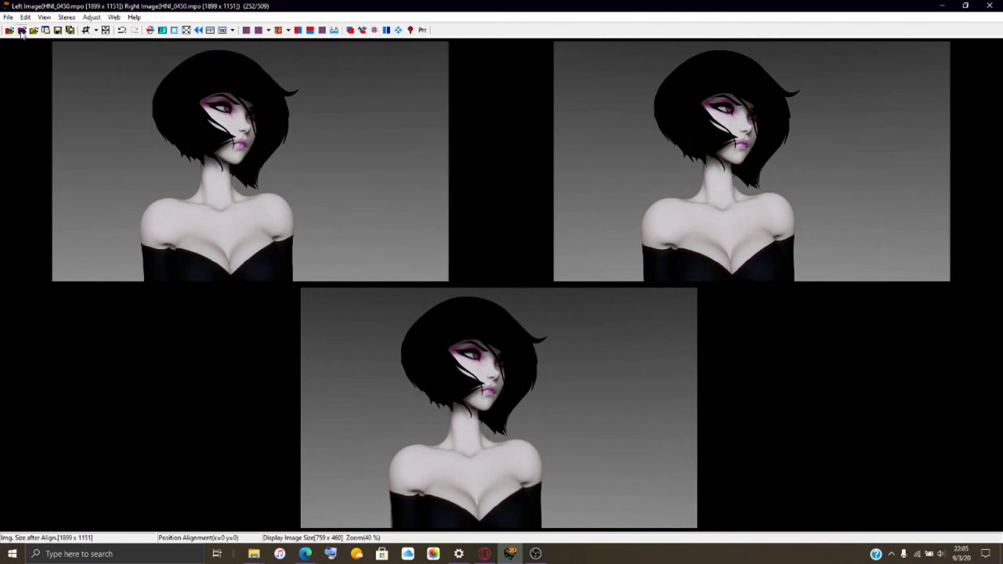
# Load the JPG whose name ends in 2217 from the Pictures folder as both the left and right image.
pyautogui.click(22, 30)
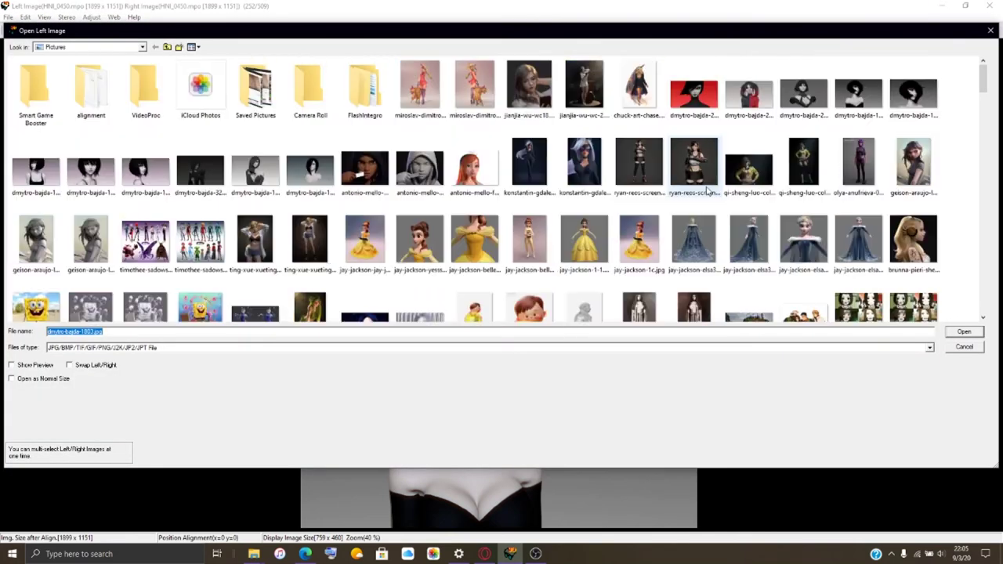
pyautogui.click(812, 102)
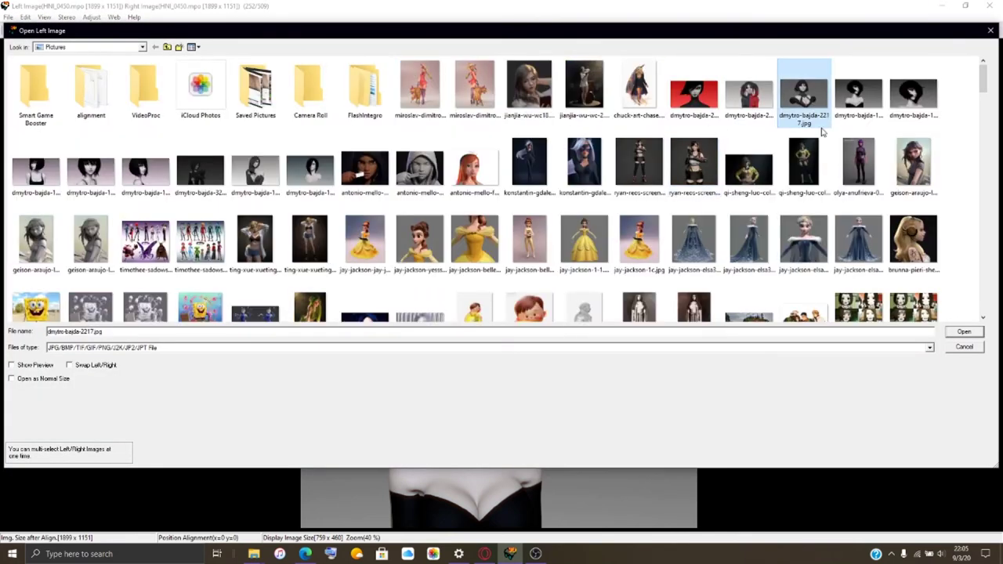
pyautogui.click(975, 334)
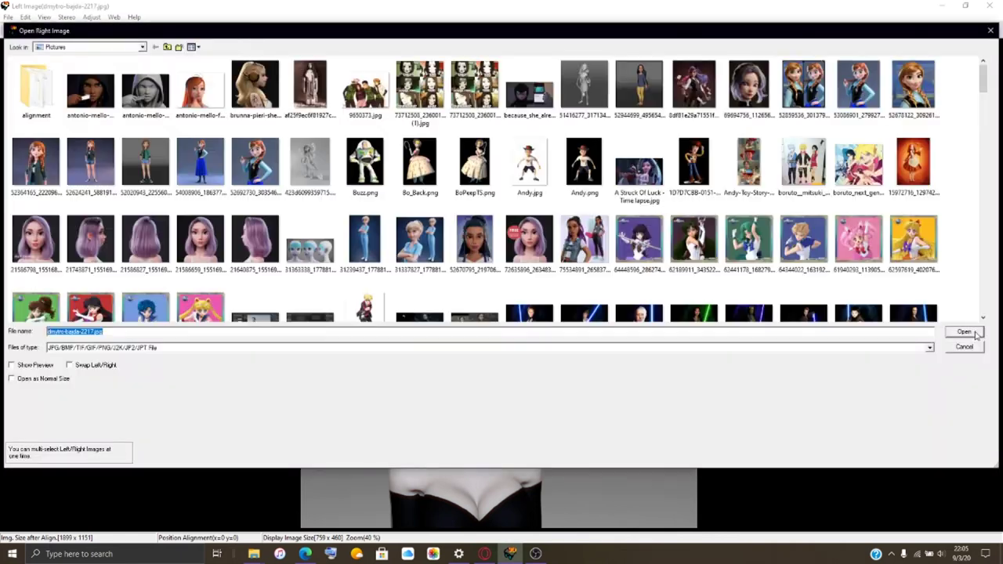
pyautogui.click(975, 334)
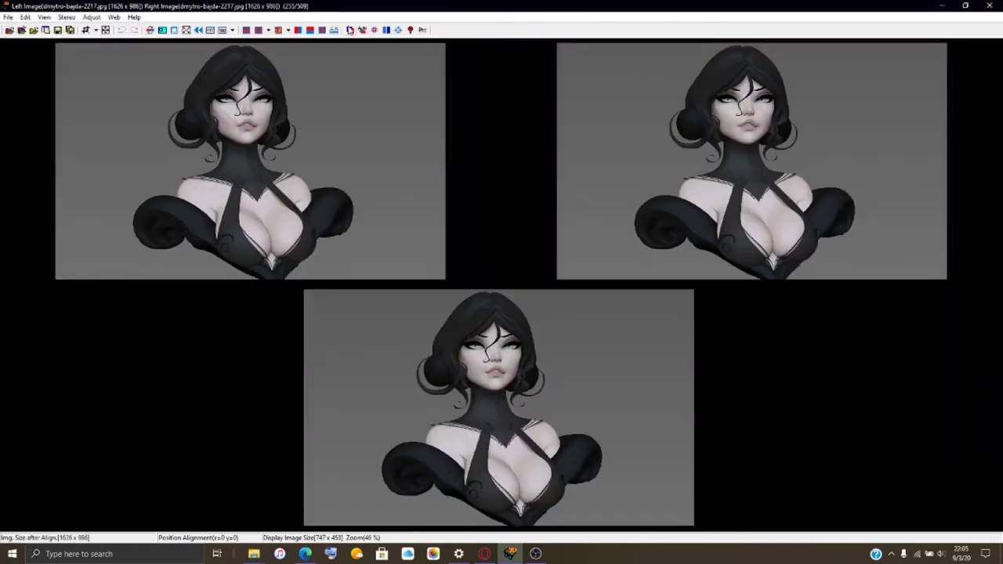
# Open Easy Adjustment for the 2217 pair and set barrel distortion correction to about 41.5 for the right image and 21.2 for the left.
pyautogui.click(350, 30)
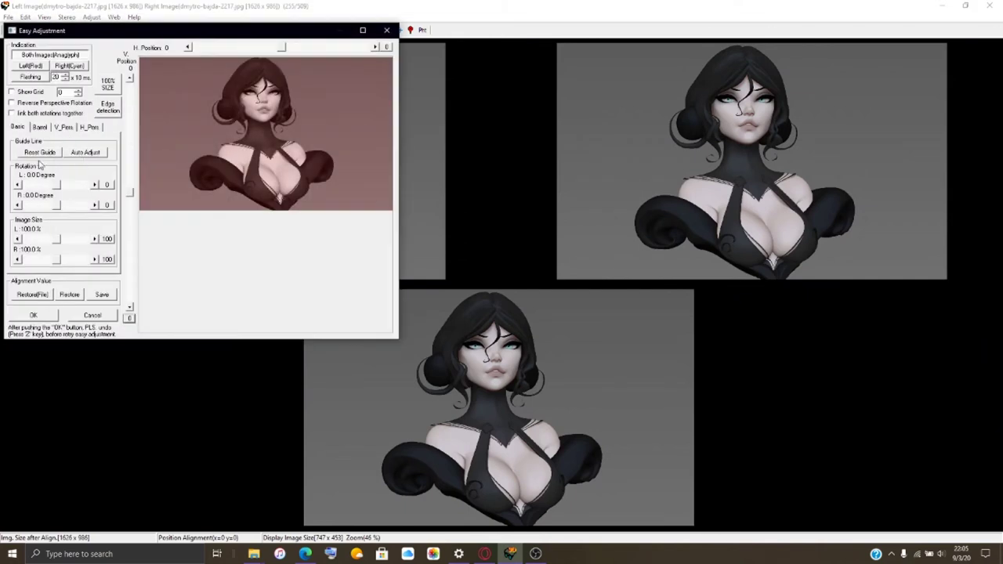
pyautogui.click(44, 130)
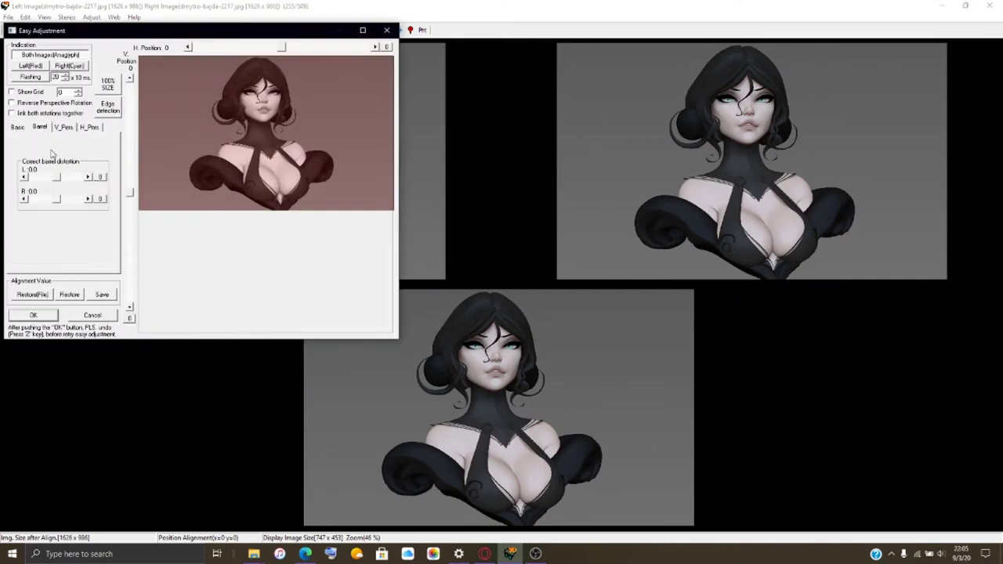
pyautogui.click(58, 200)
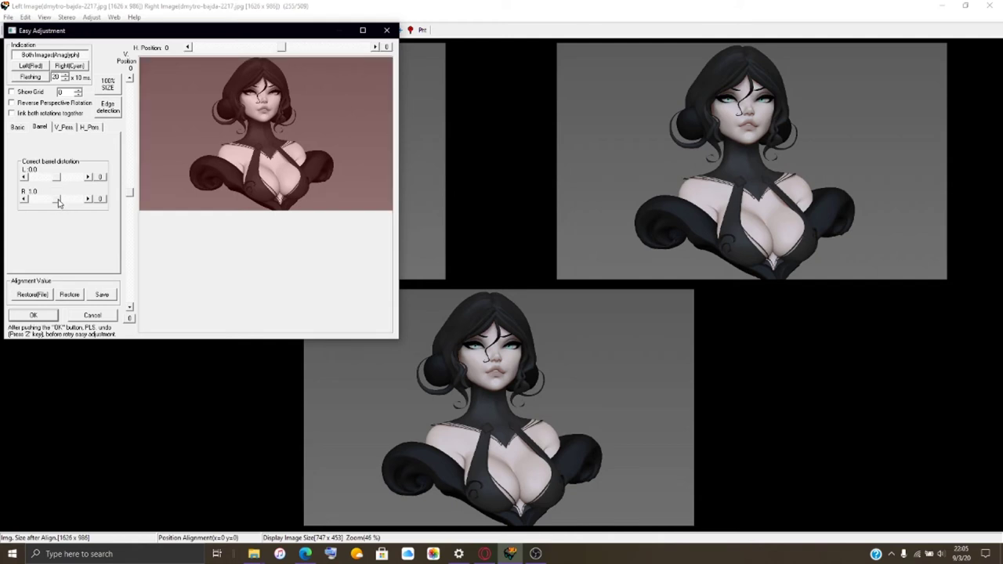
pyautogui.moveTo(58, 203); pyautogui.dragTo(62, 181)
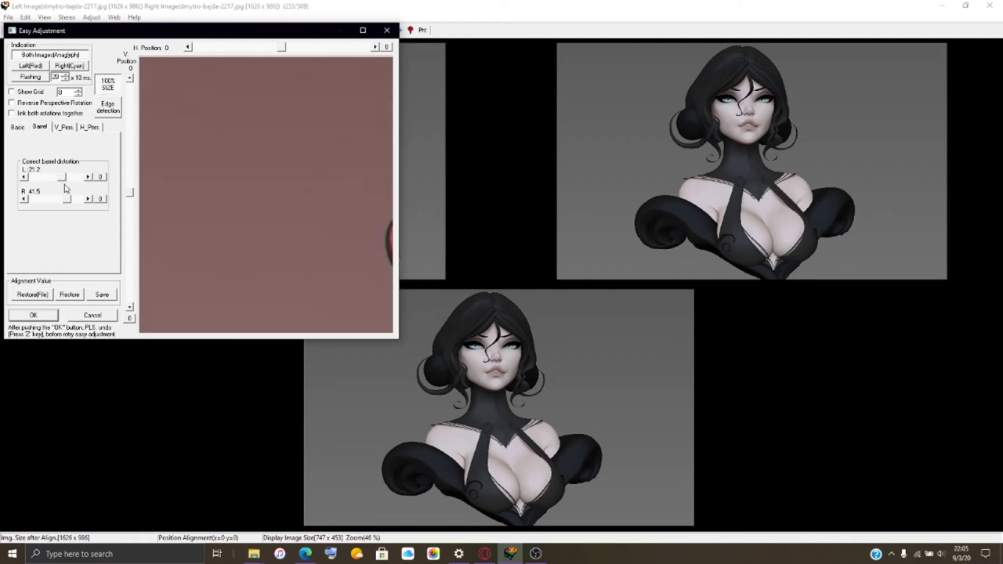
# Enlarge the adjustment view, slightly lower the right and left barrel distortion corrections from 41.5 and 21.2, and apply the adjustment.
pyautogui.click(362, 30)
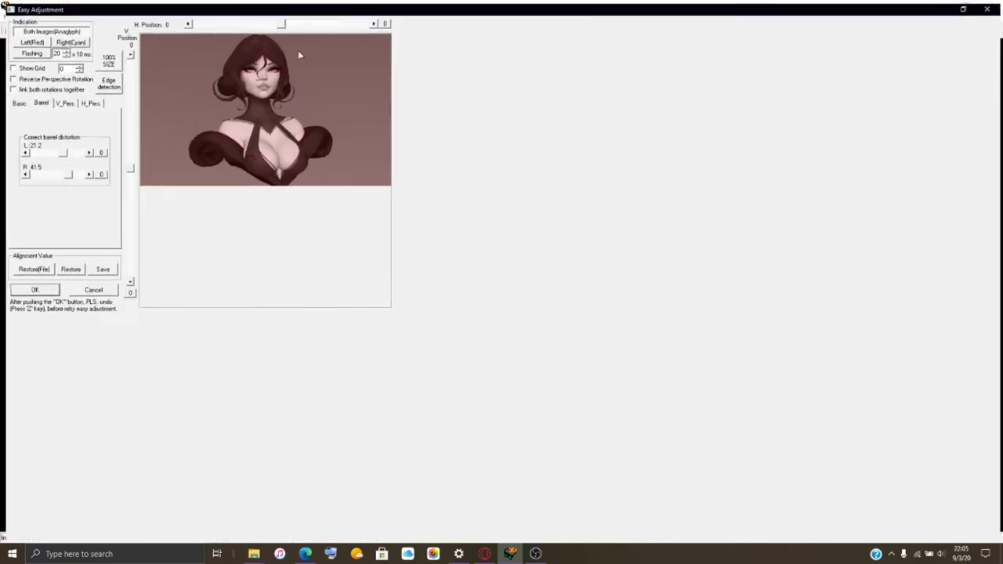
pyautogui.click(20, 172)
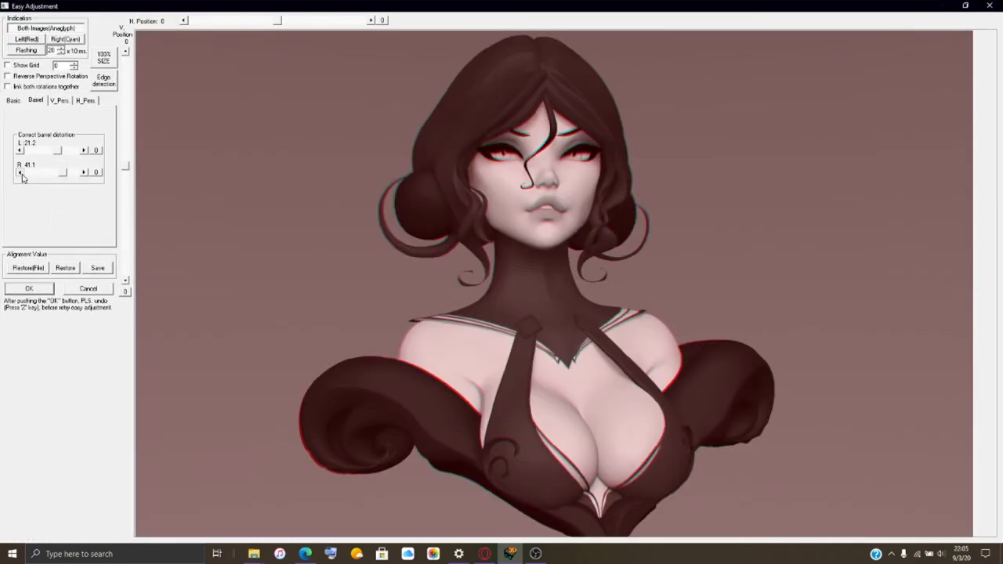
pyautogui.click(21, 174)
pyautogui.click(20, 151)
pyautogui.click(20, 152)
pyautogui.click(34, 290)
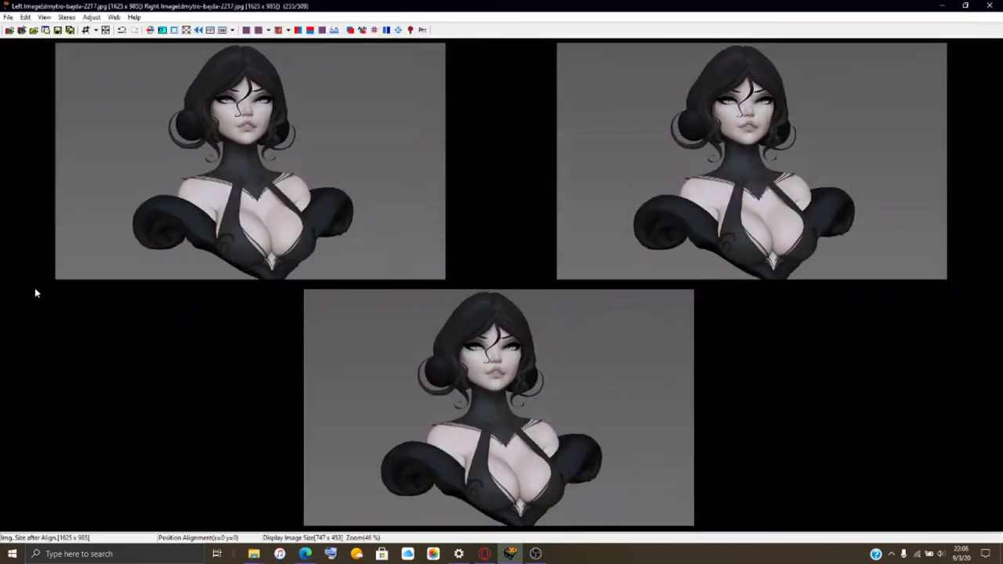
# Save the adjusted 2217 pair as an MPO file named HNI_0451.mpo in the 100NIN03 folder.
pyautogui.click(8, 16)
pyautogui.click(65, 99)
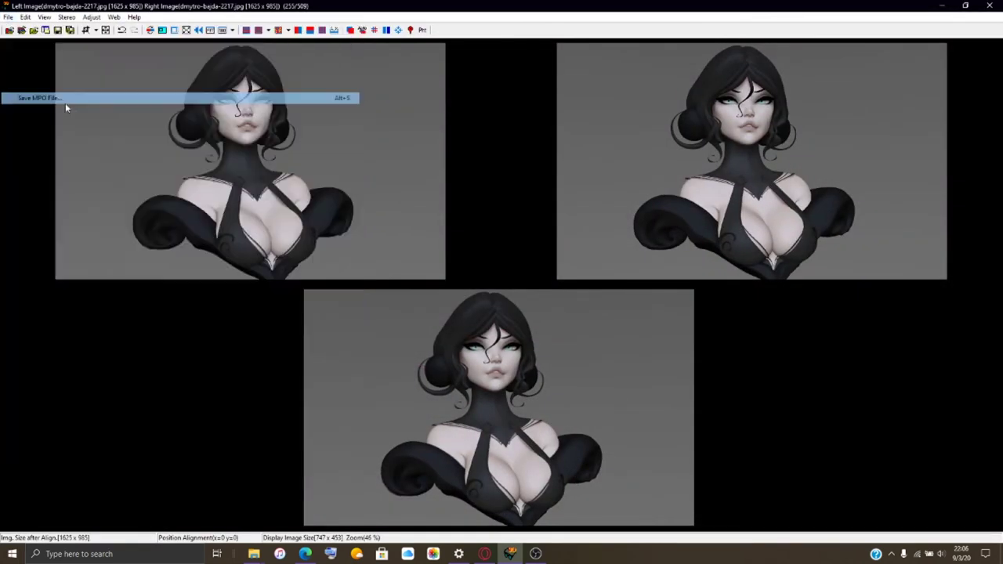
pyautogui.scroll(-15, 269, 178)
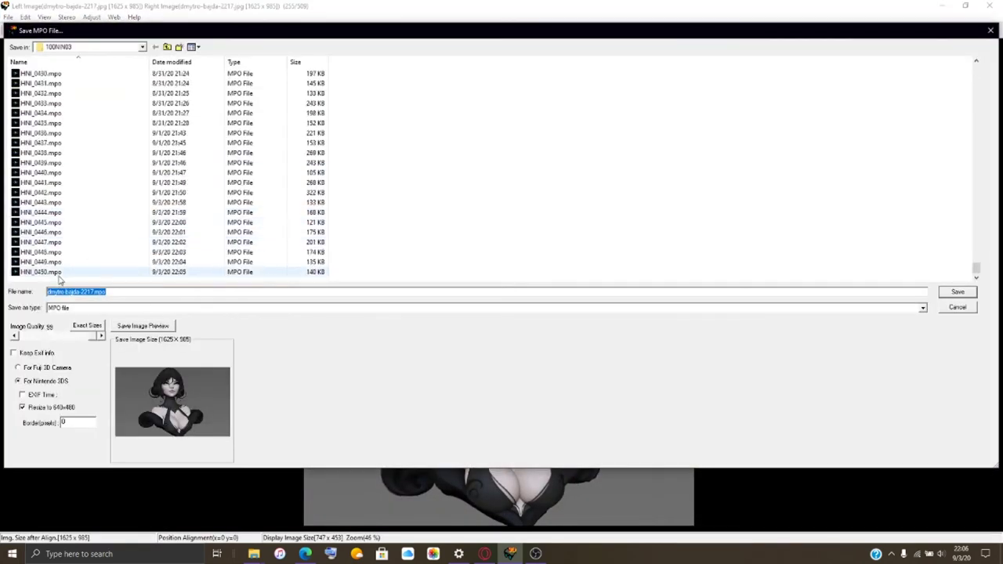
pyautogui.click(57, 273)
pyautogui.click(77, 292)
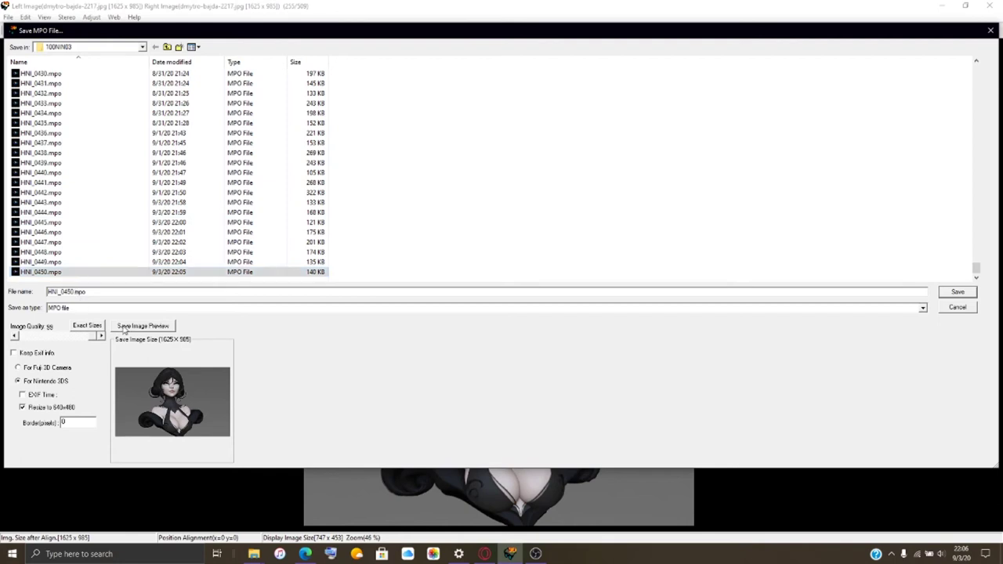
pyautogui.press('Return')
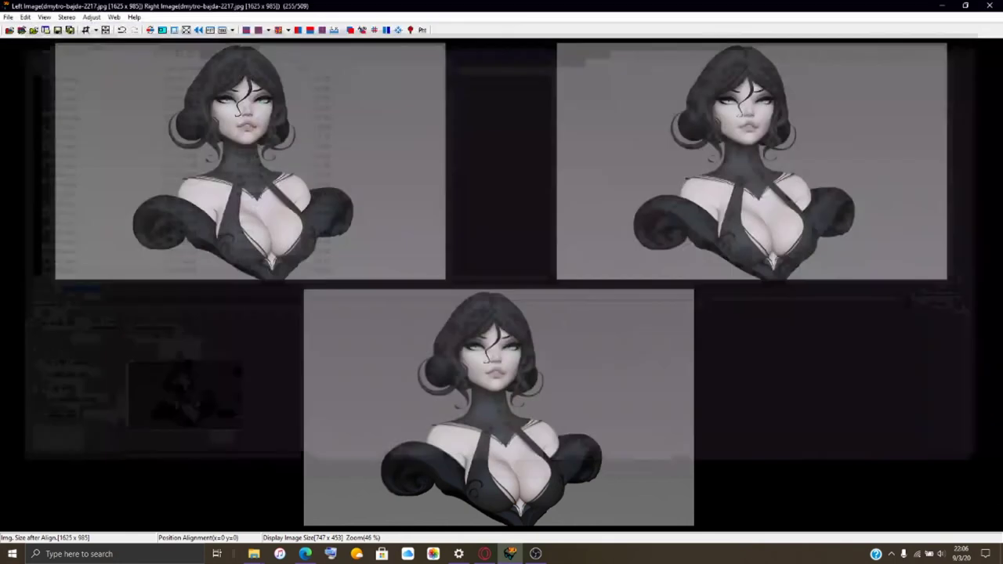
# Load the JPG whose name ends in 2216 from the Pictures folder as both the left and right image.
pyautogui.click(21, 30)
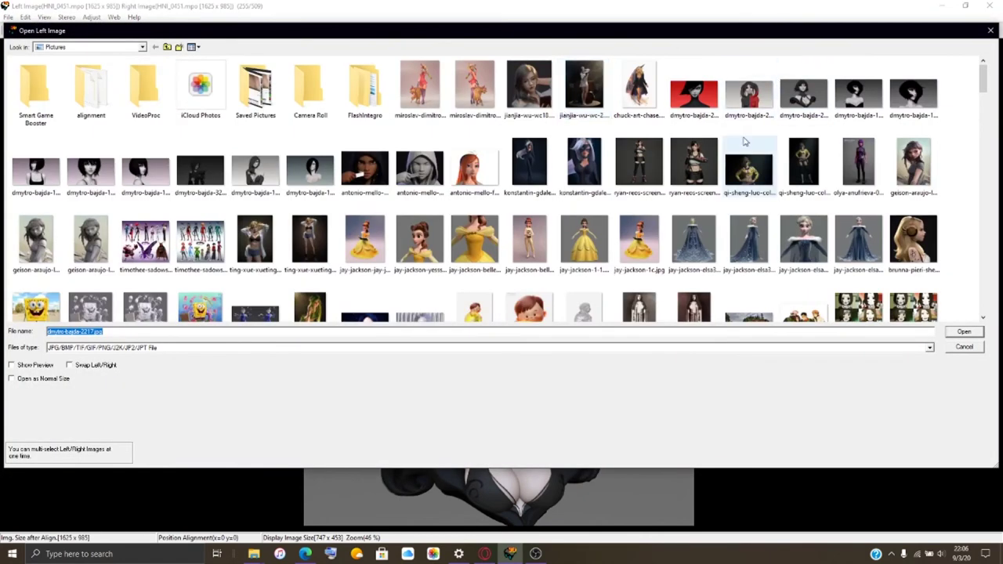
pyautogui.click(759, 92)
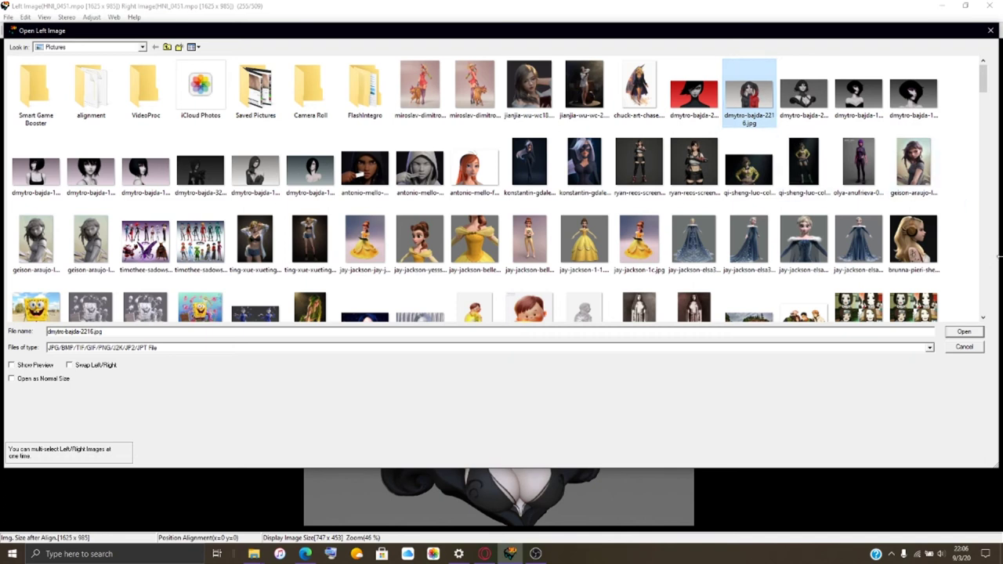
pyautogui.click(965, 332)
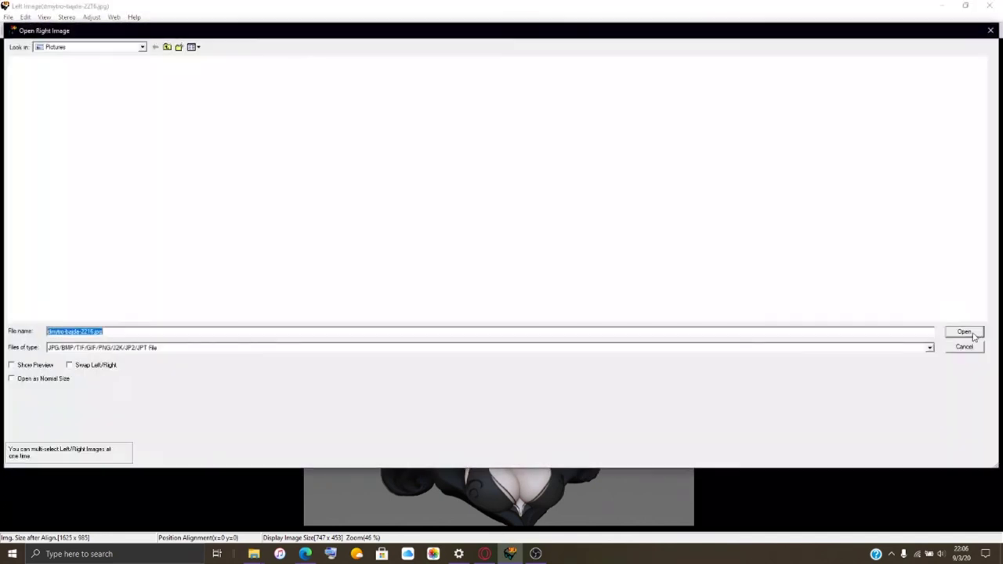
pyautogui.click(965, 332)
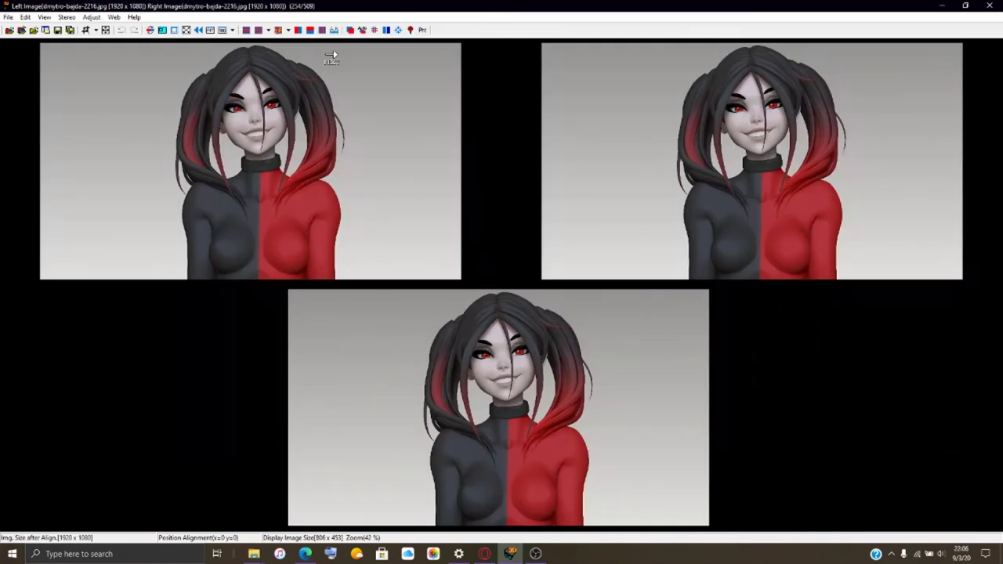
# In Easy Adjustment, set the 2216 pair's right barrel distortion correction to slightly below 45.4, adjust the left correction, and apply both.
pyautogui.click(350, 30)
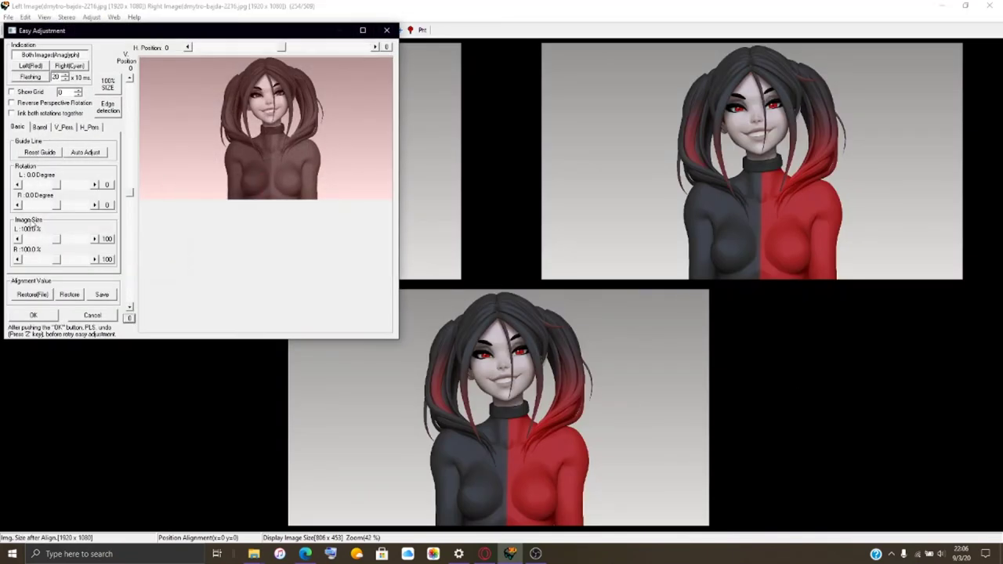
pyautogui.click(40, 127)
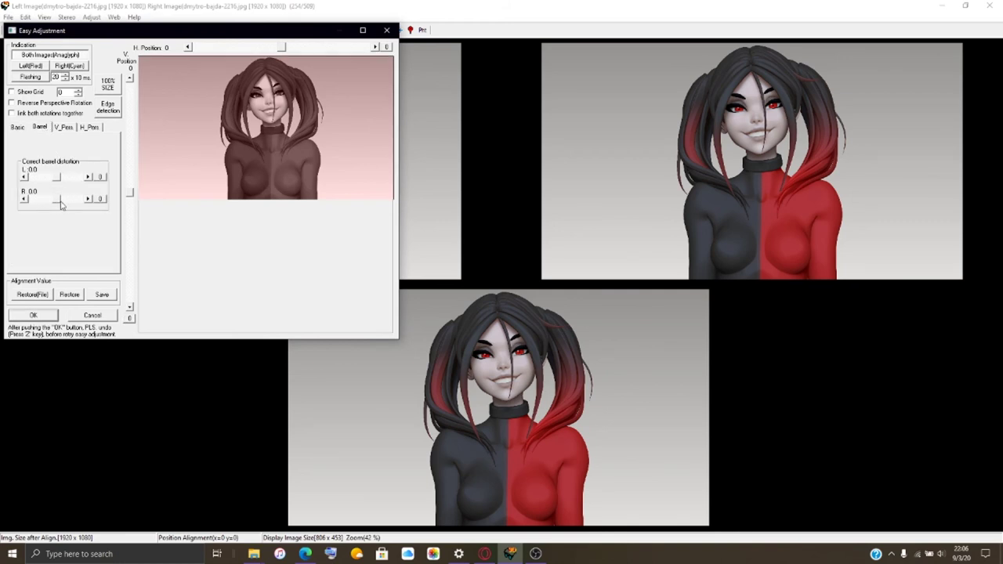
pyautogui.moveTo(62, 204); pyautogui.dragTo(26, 208)
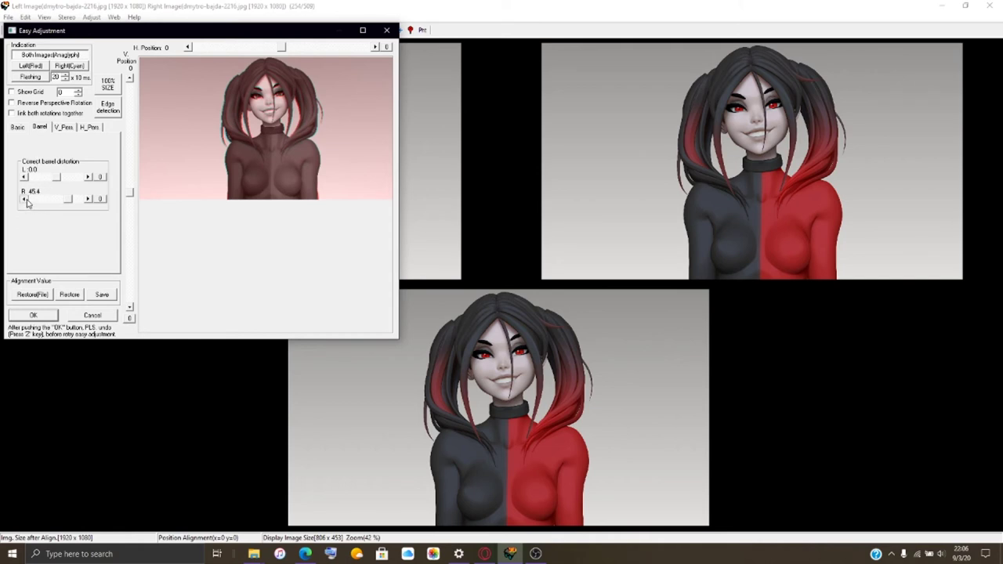
pyautogui.click(24, 200)
pyautogui.click(24, 199)
pyautogui.moveTo(63, 184); pyautogui.dragTo(65, 183)
pyautogui.click(33, 315)
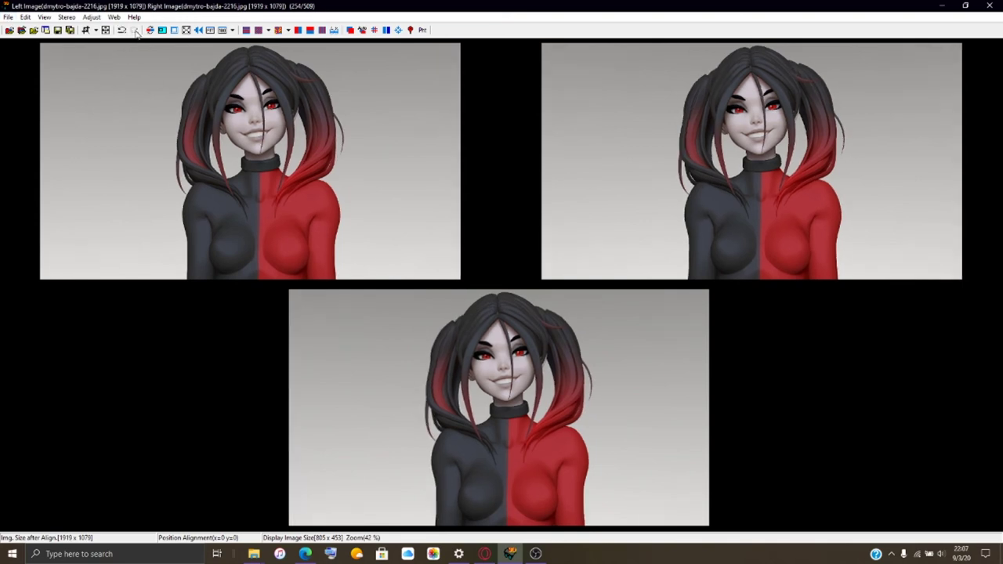
# Save the adjusted 2216 pair as an MPO file named HNI_0452.mpo in the 100NIN03 folder.
pyautogui.click(8, 17)
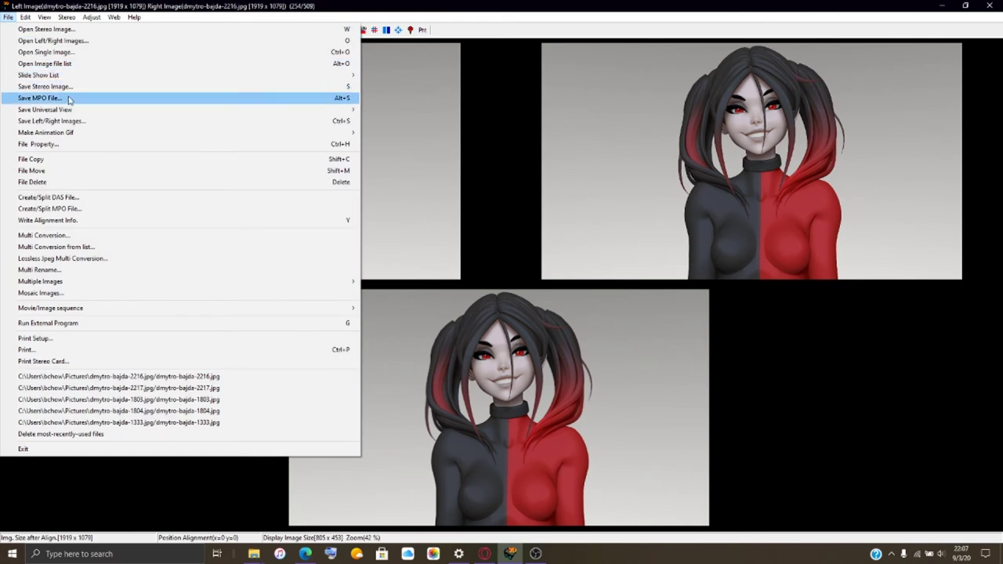
pyautogui.click(68, 98)
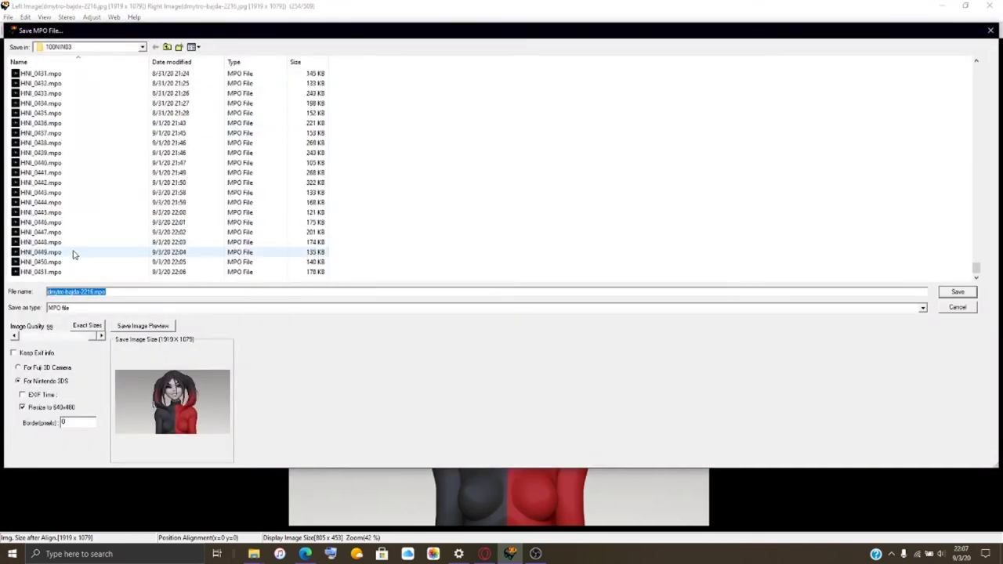
pyautogui.click(57, 272)
pyautogui.click(71, 291)
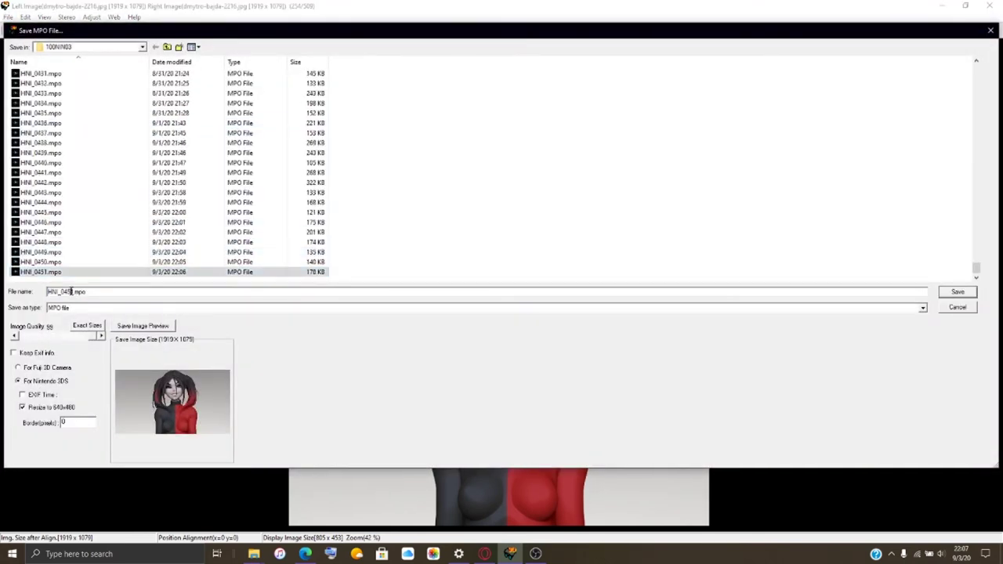
pyautogui.write('2')
pyautogui.press('Return')
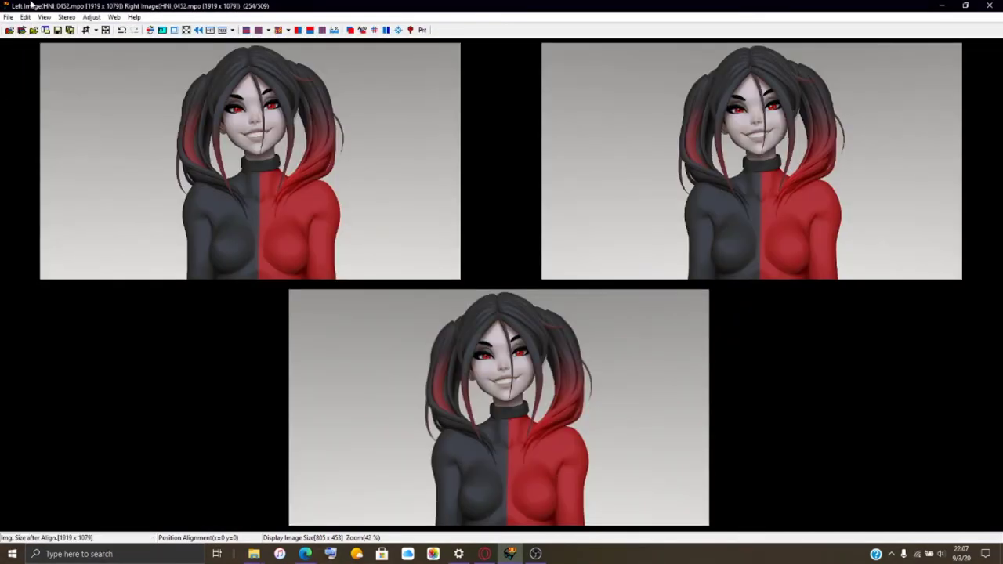
# Load the JPG whose name ends in 2228 from the Pictures folder as both the left and right image.
pyautogui.click(21, 30)
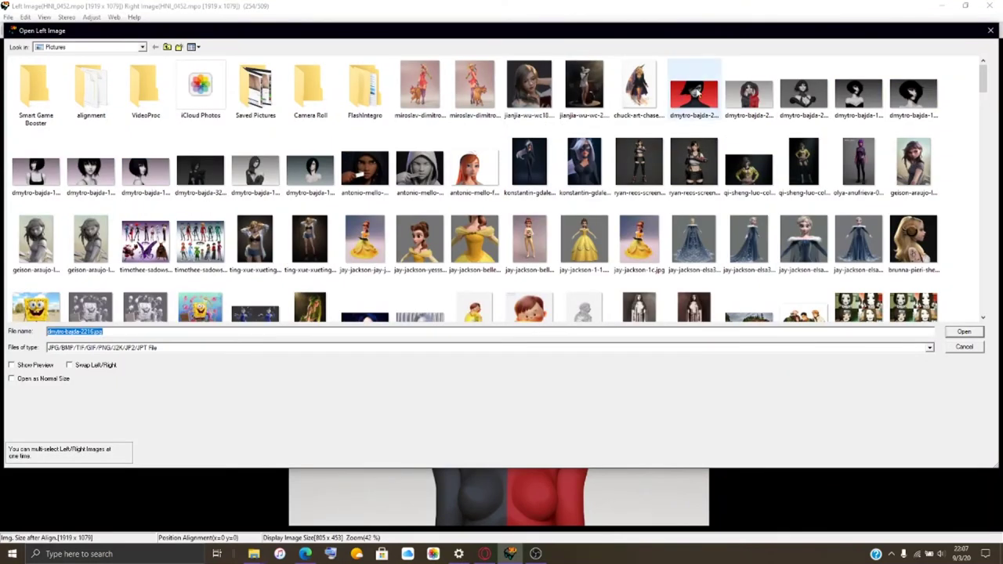
pyautogui.click(697, 92)
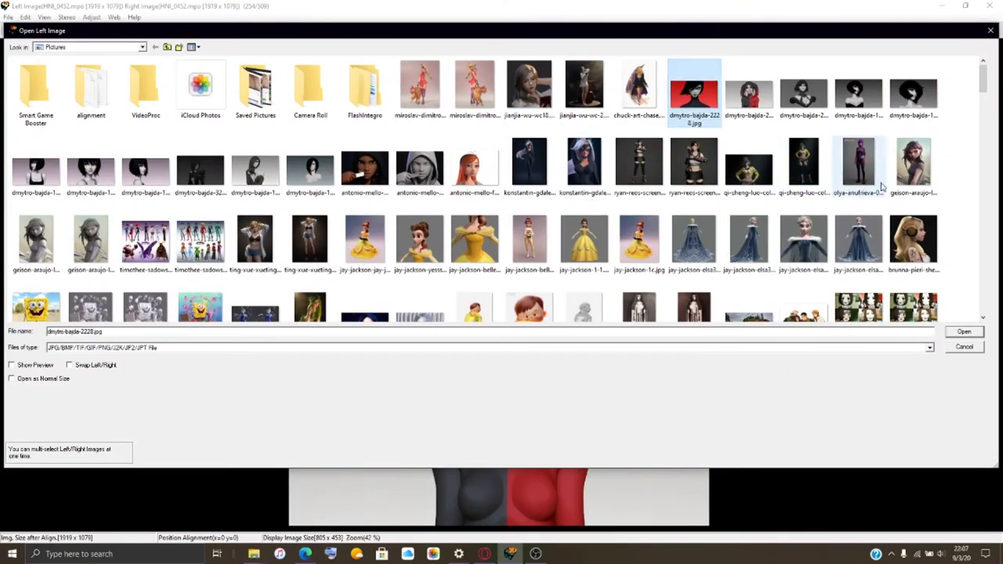
pyautogui.click(958, 332)
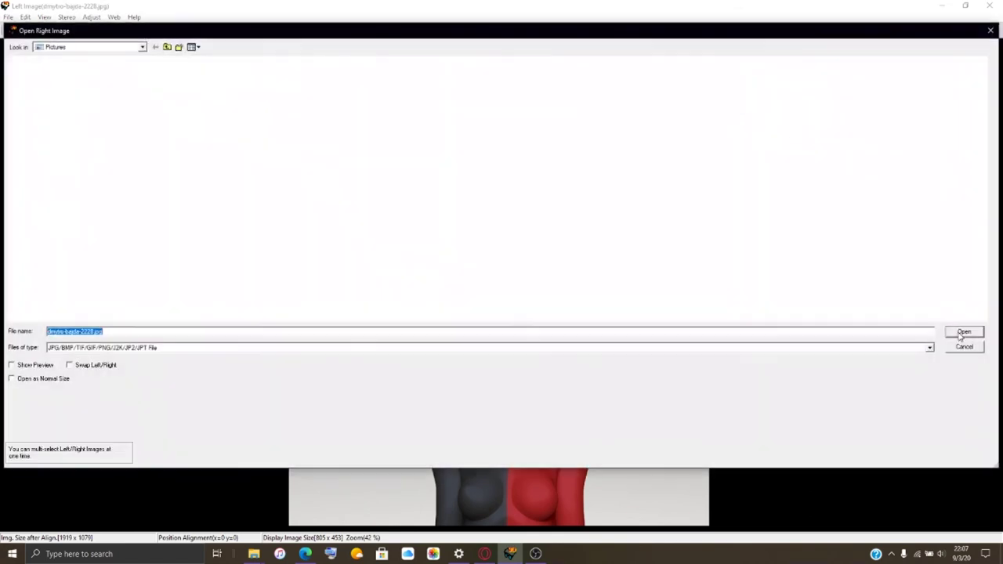
pyautogui.click(964, 331)
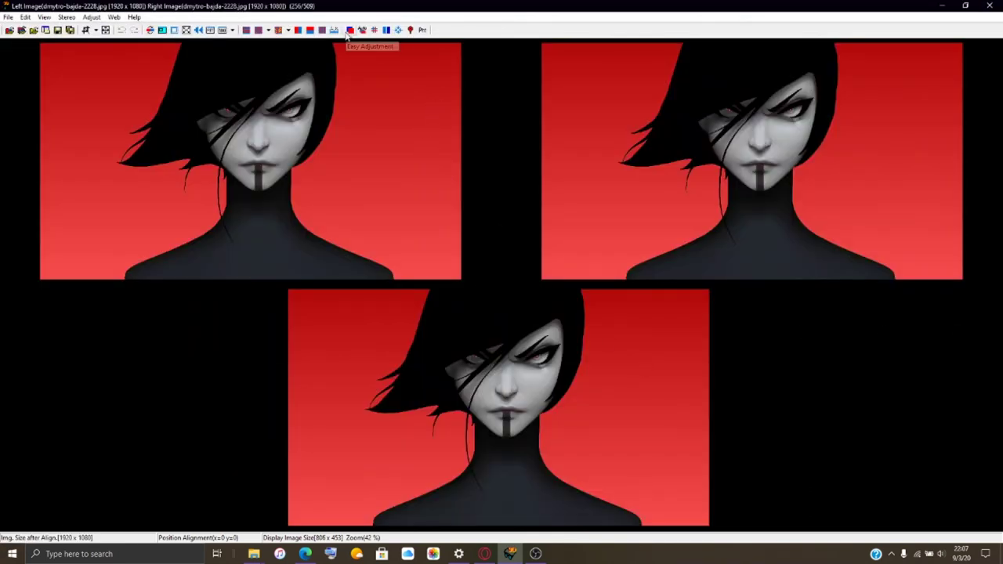
# Open Easy Adjustment for the 2228 pair, enlarge it, and set the right image's barrel distortion correction to -40.0.
pyautogui.click(350, 31)
pyautogui.click(365, 29)
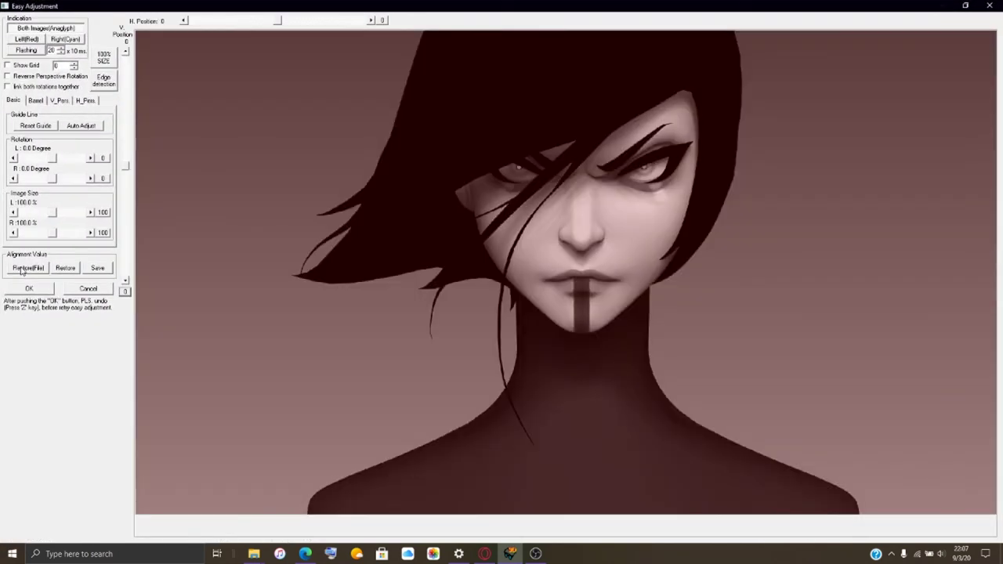
pyautogui.click(35, 101)
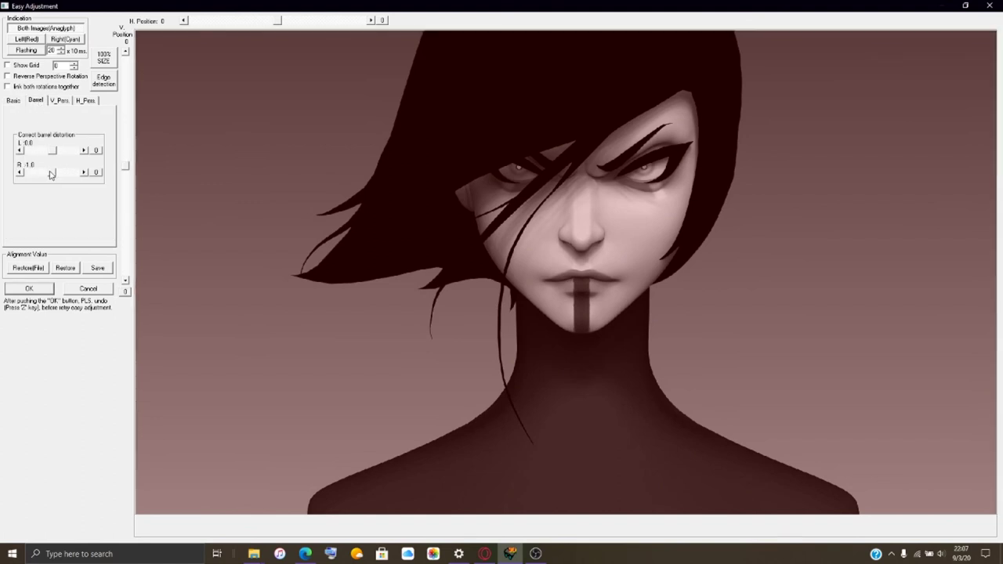
pyautogui.moveTo(52, 174); pyautogui.dragTo(44, 175)
pyautogui.moveTo(45, 176); pyautogui.dragTo(43, 174)
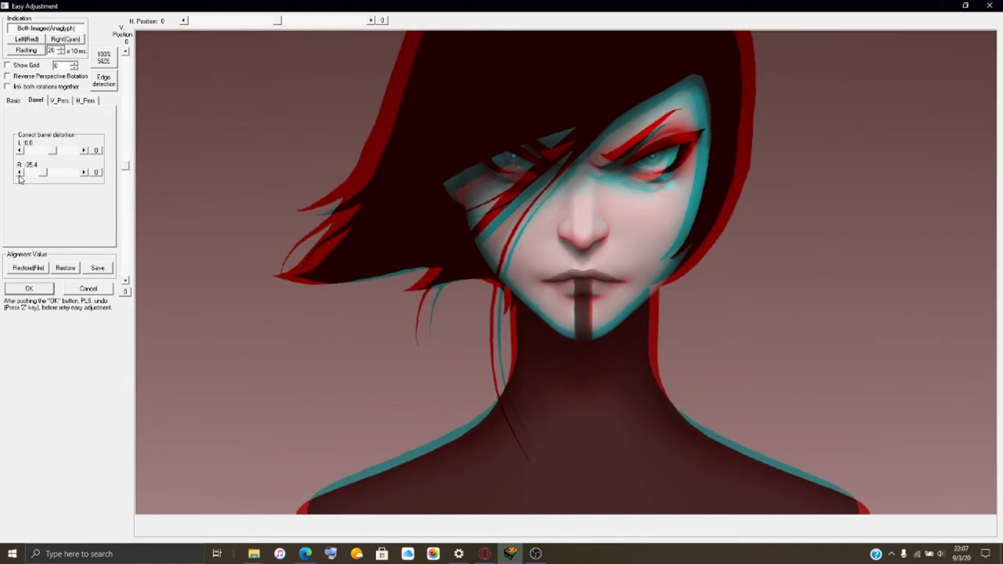
pyautogui.click(20, 178)
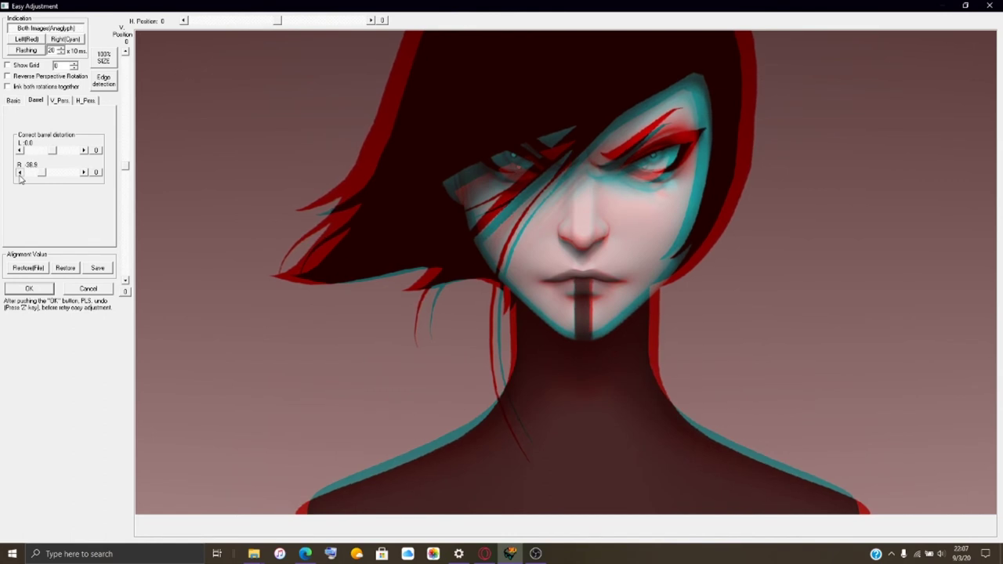
pyautogui.click(19, 172)
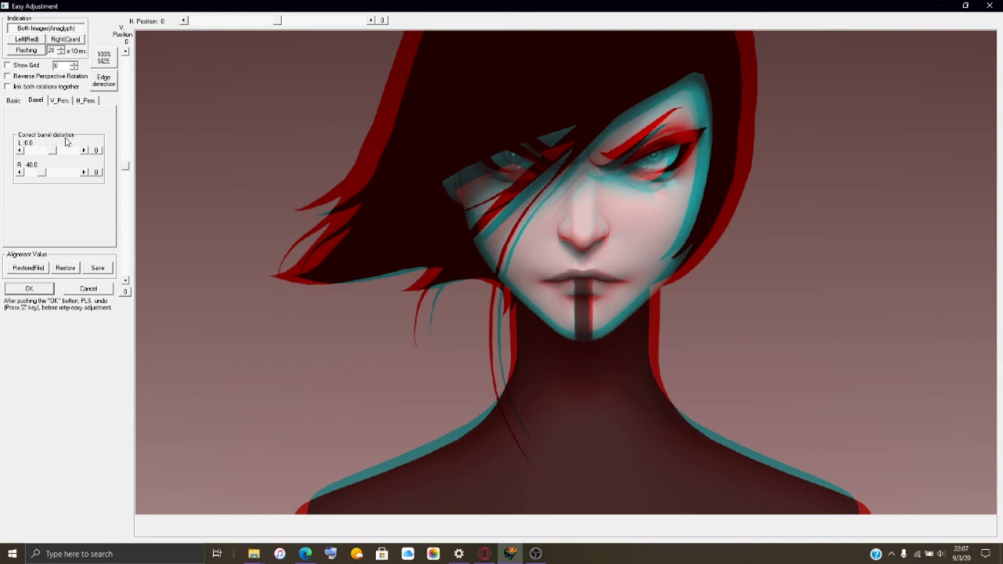
# Set the left image's barrel distortion correction to -20.0 and apply the adjustment to the 2228 pair.
pyautogui.moveTo(53, 154); pyautogui.dragTo(47, 155)
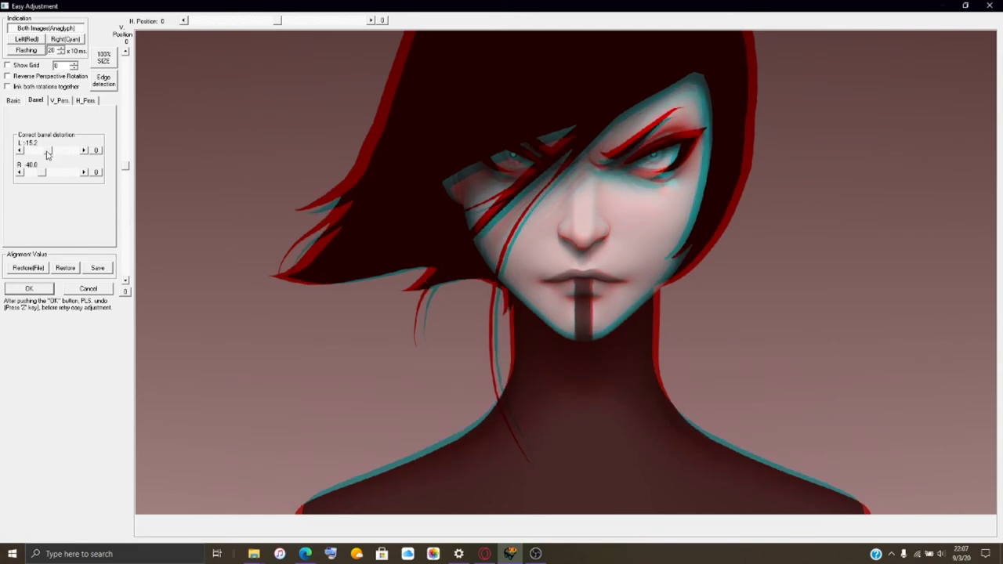
pyautogui.click(21, 153)
pyautogui.click(20, 153)
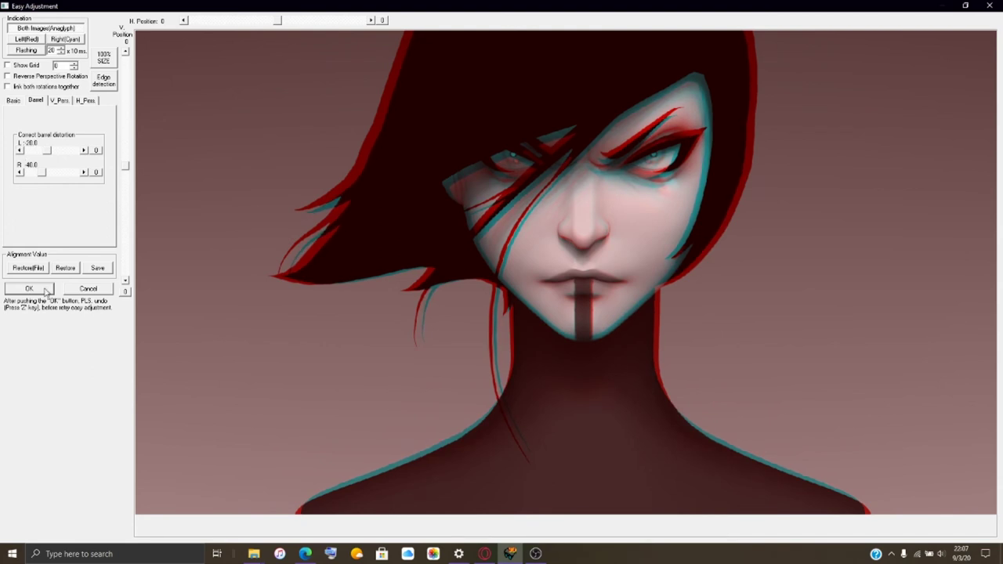
pyautogui.click(46, 289)
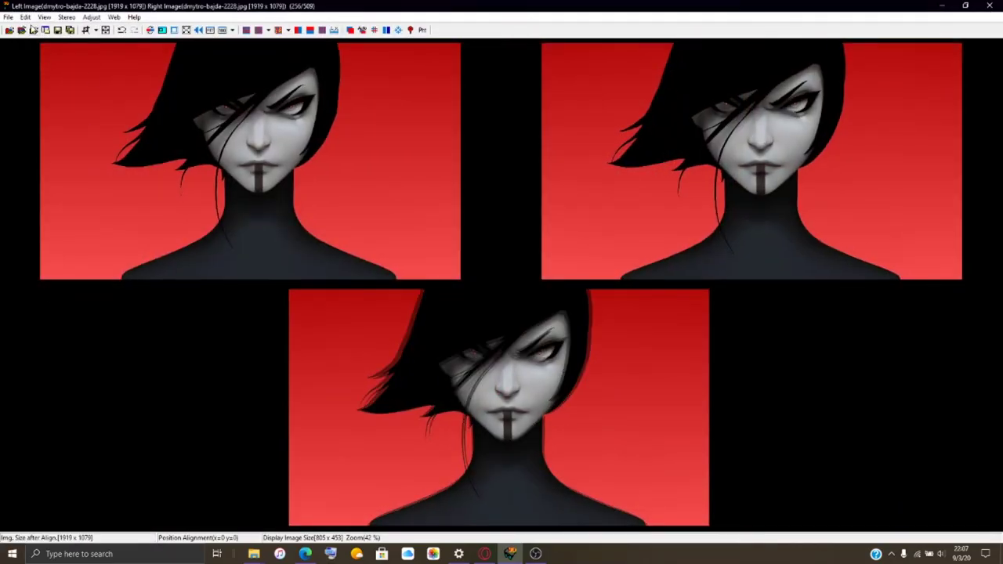
# Save the adjusted 2228 pair as an MPO file named HNI_0453.mpo in the 100NIN03 folder.
pyautogui.click(8, 17)
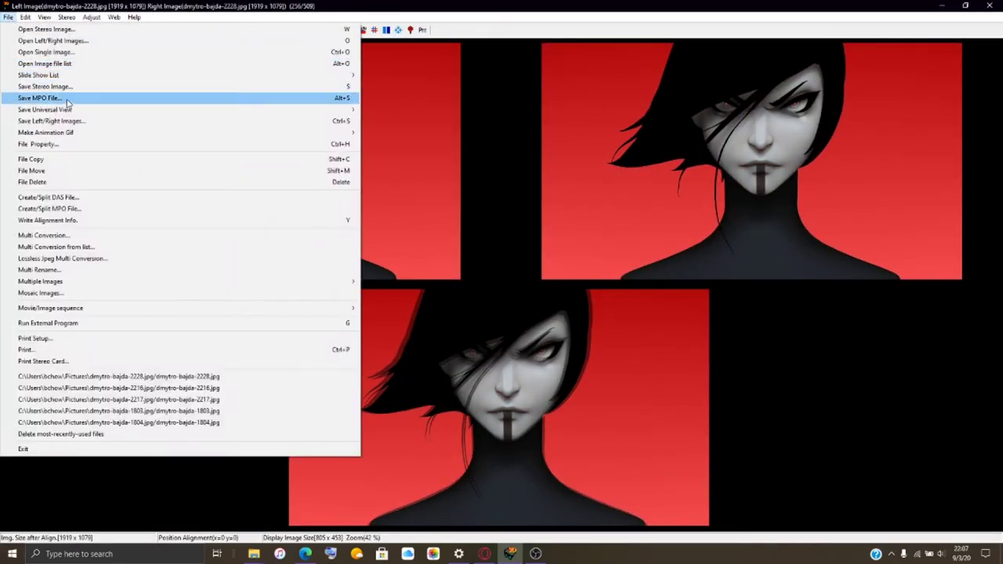
pyautogui.click(47, 98)
pyautogui.scroll(-20, 109, 269)
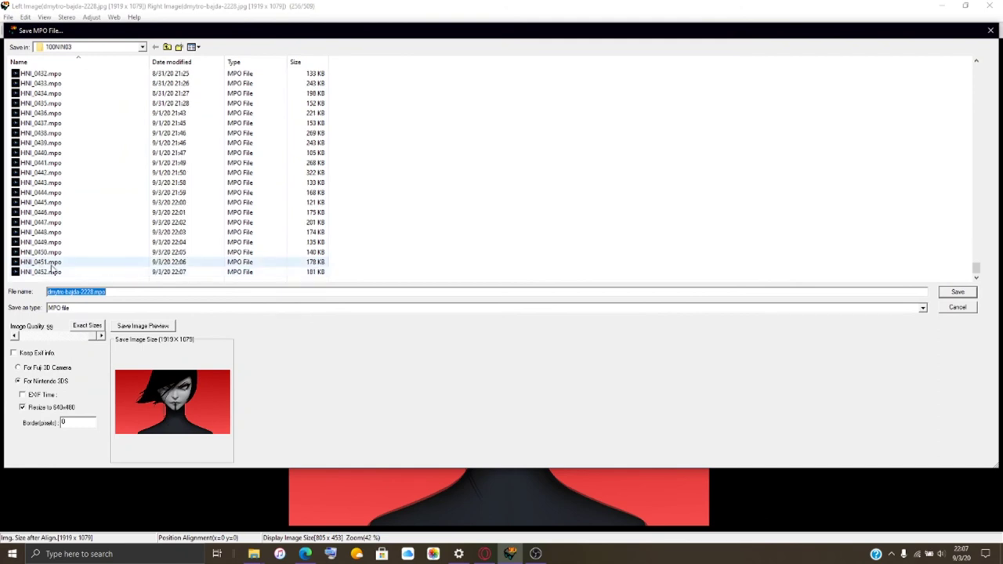
pyautogui.click(55, 271)
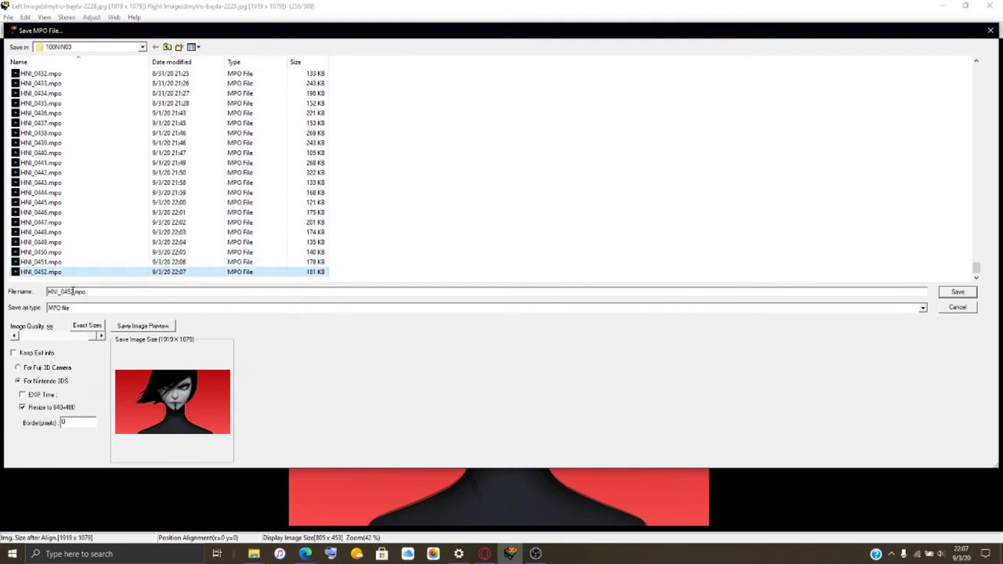
pyautogui.click(72, 292)
pyautogui.write('3')
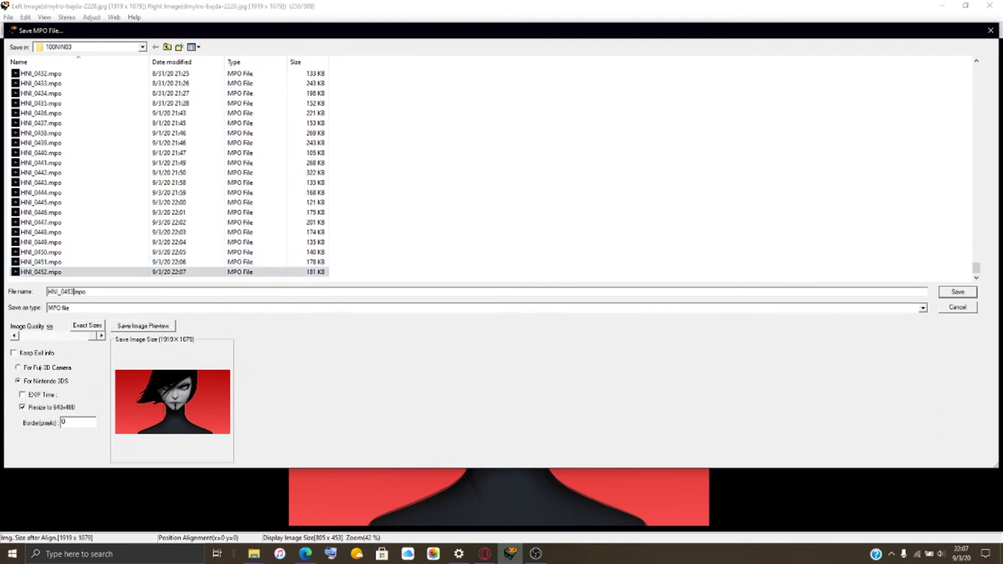
pyautogui.press('Return')
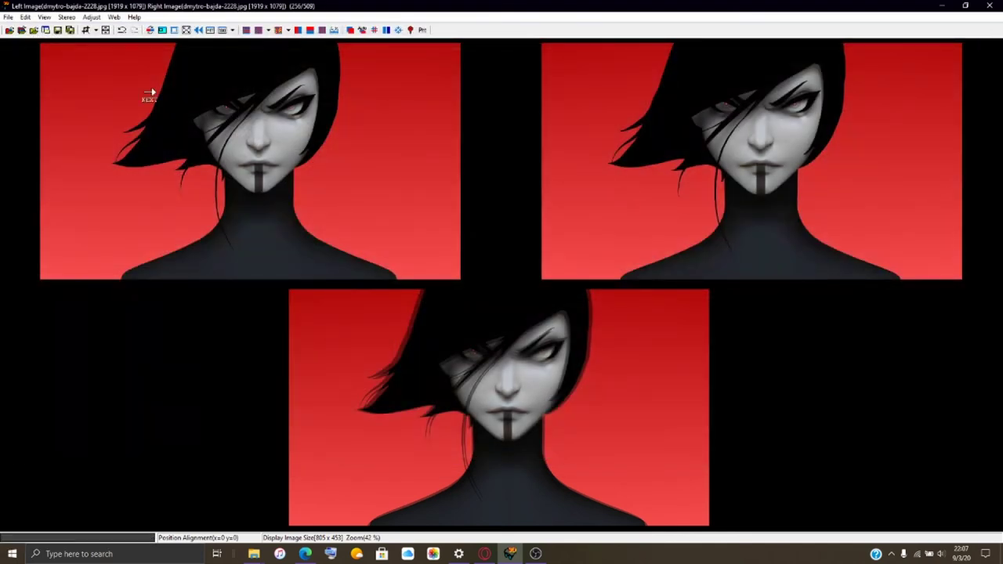
# Load the JPG whose name ends in art-chase from the Pictures folder as both the left and right image.
pyautogui.click(22, 30)
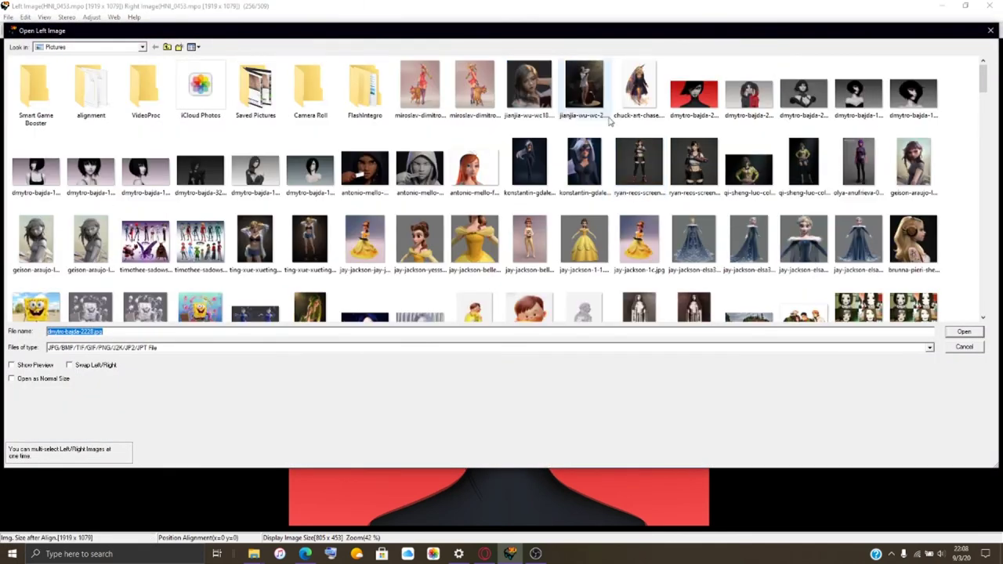
pyautogui.click(639, 91)
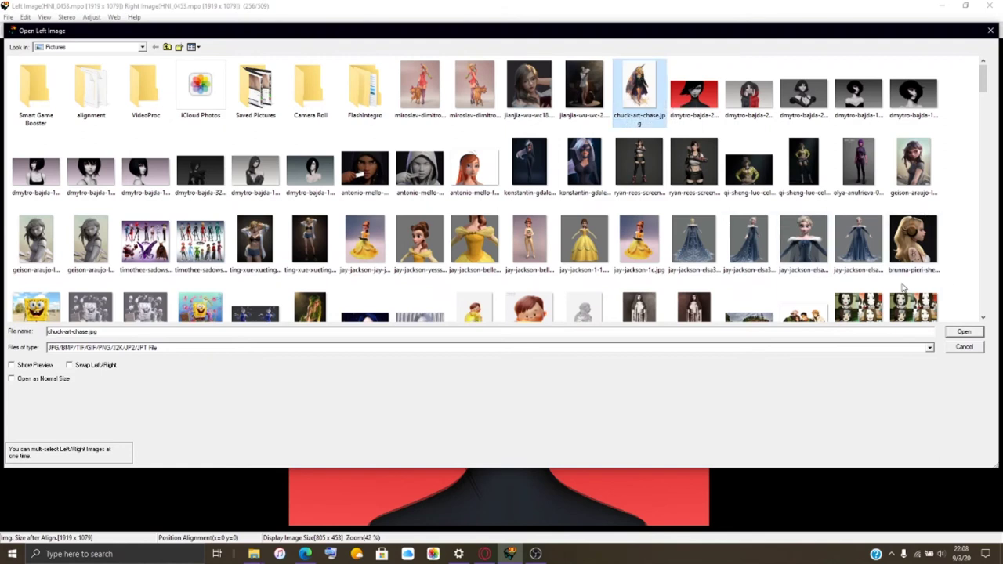
pyautogui.click(965, 333)
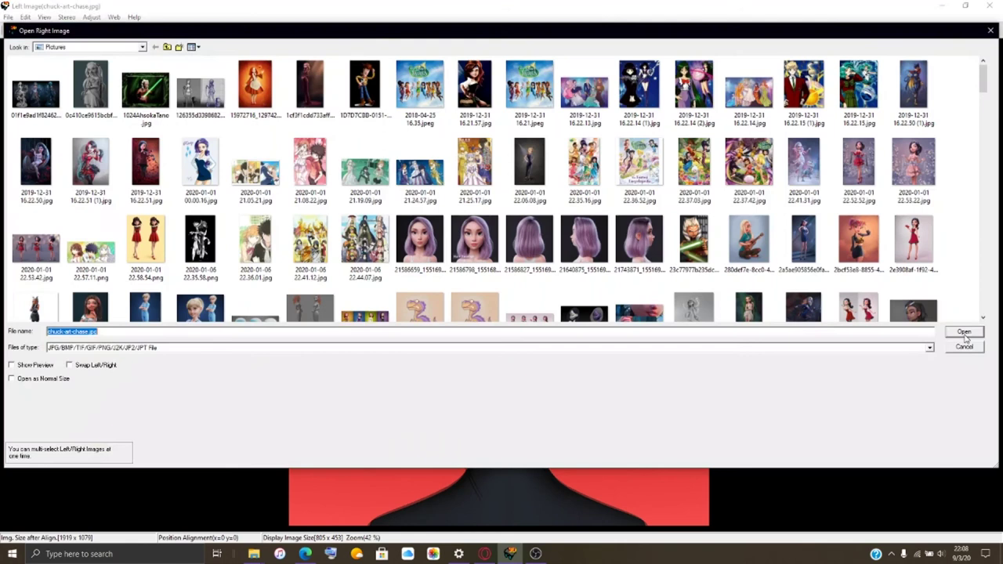
pyautogui.click(965, 333)
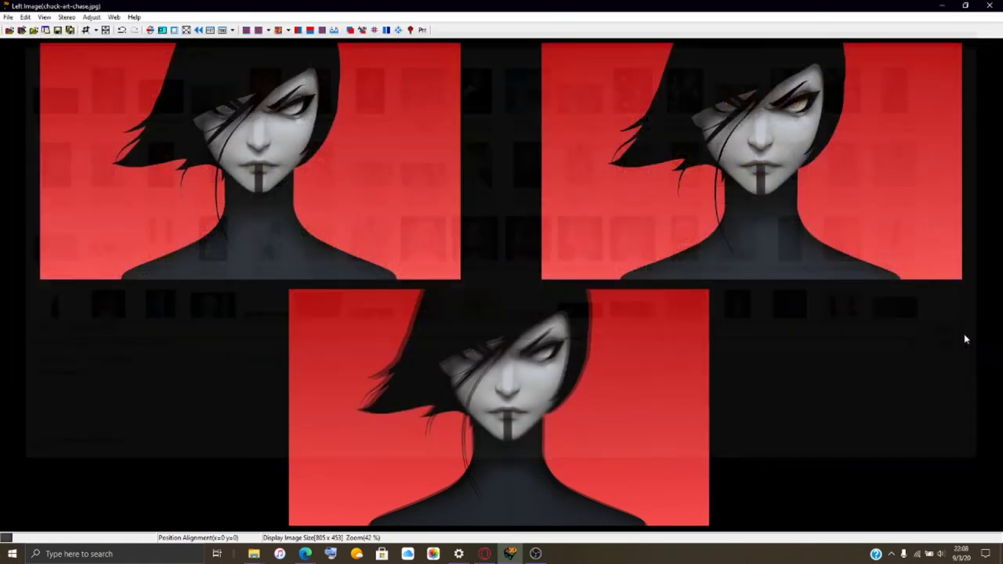
# Open Easy Adjustment for the art-chase pair and set the right image's barrel distortion correction to -40.0.
pyautogui.click(350, 33)
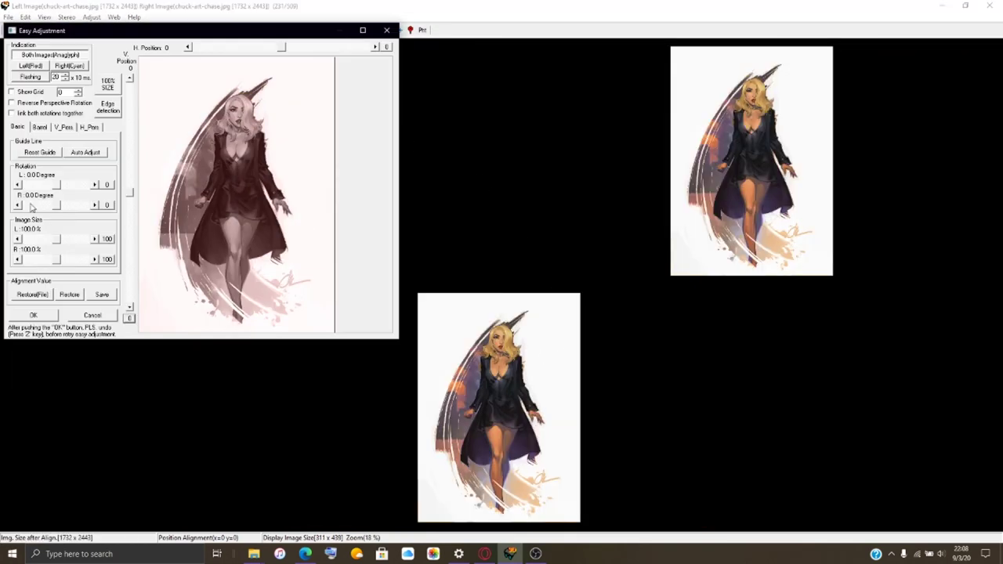
pyautogui.click(43, 128)
pyautogui.moveTo(55, 176); pyautogui.dragTo(43, 206)
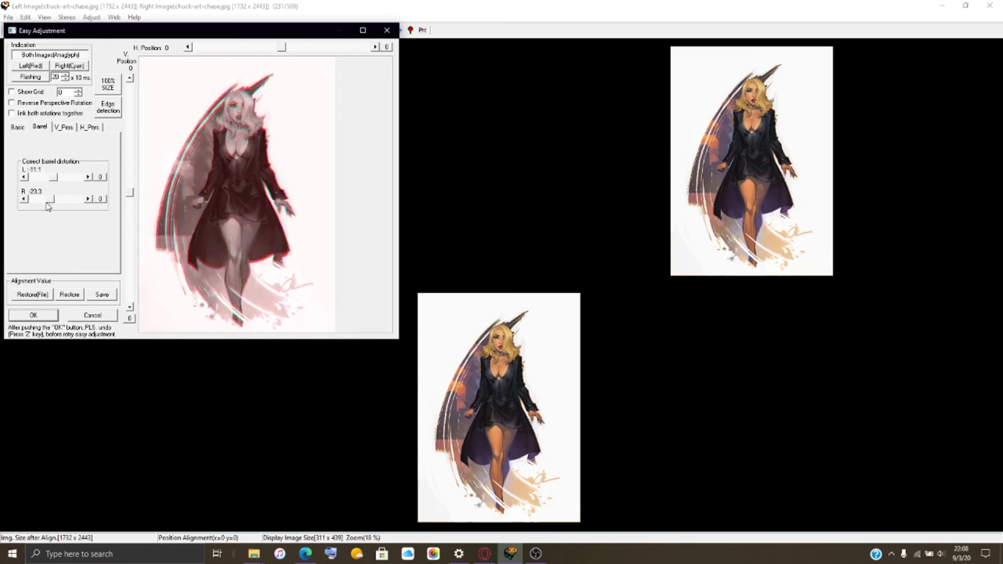
pyautogui.click(88, 199)
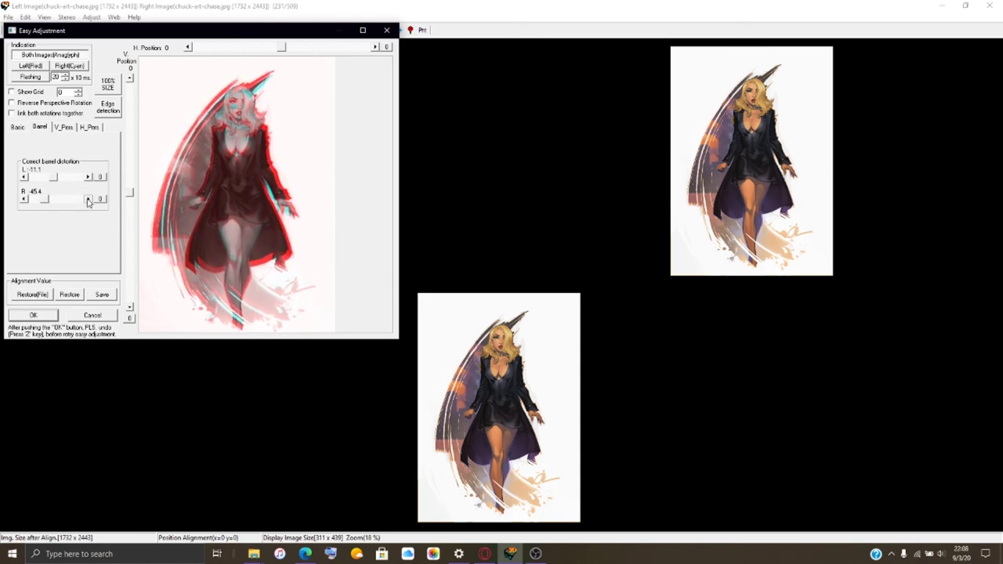
pyautogui.click(89, 199)
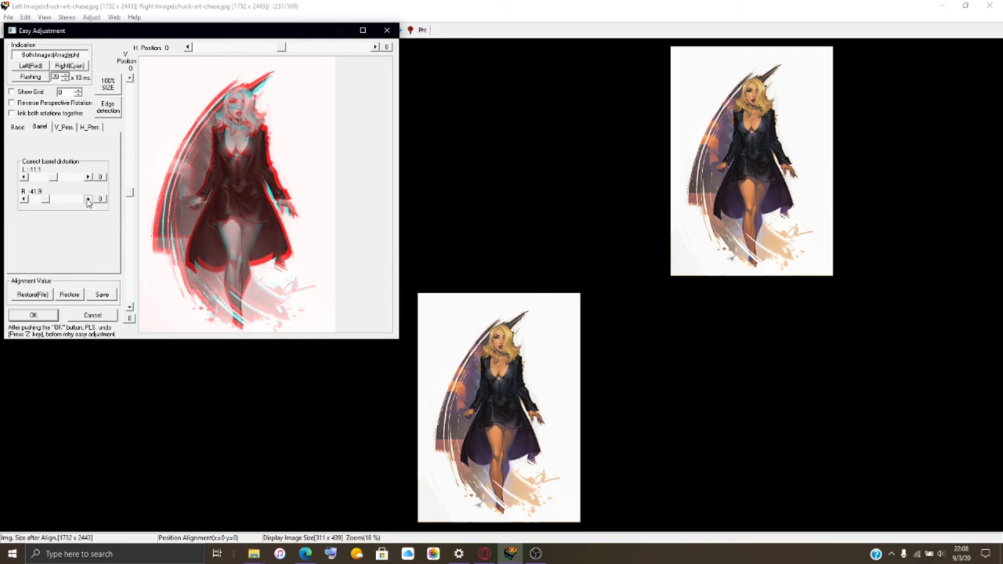
pyautogui.click(89, 199)
# Set the left image's barrel distortion correction to about -20 and apply the adjustment to the art-chase pair.
pyautogui.moveTo(56, 180); pyautogui.dragTo(50, 179)
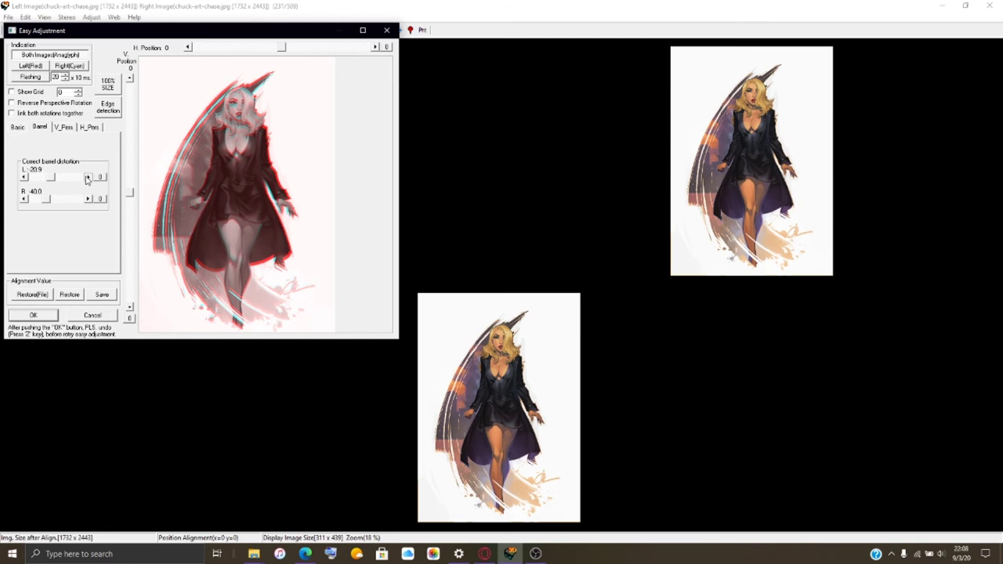
pyautogui.click(88, 177)
pyautogui.click(46, 315)
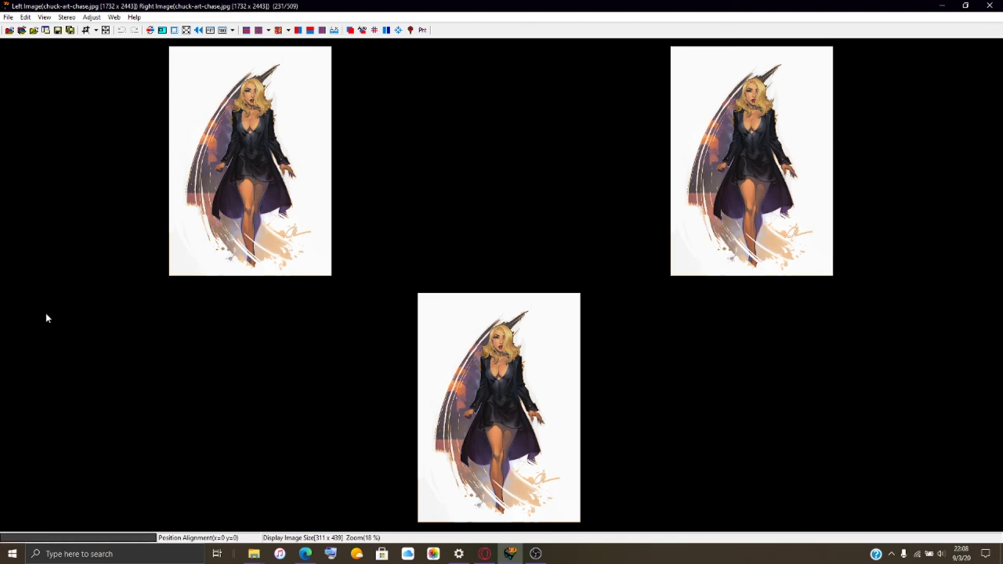
# Save the adjusted art-chase pair as an MPO file named HNI_0454.mpo in the 100NIN03 folder.
pyautogui.click(8, 17)
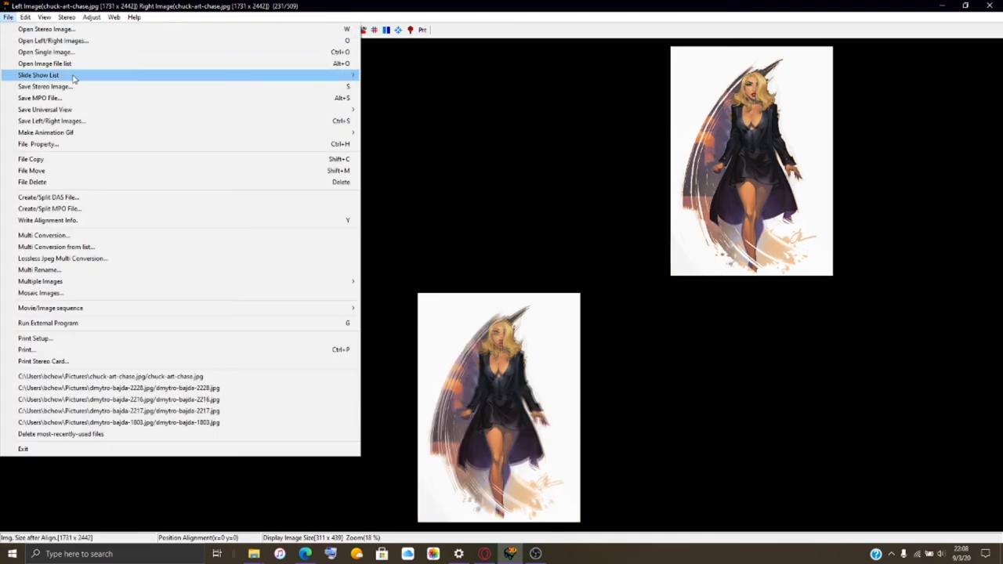
pyautogui.click(67, 98)
pyautogui.scroll(-10, 112, 164)
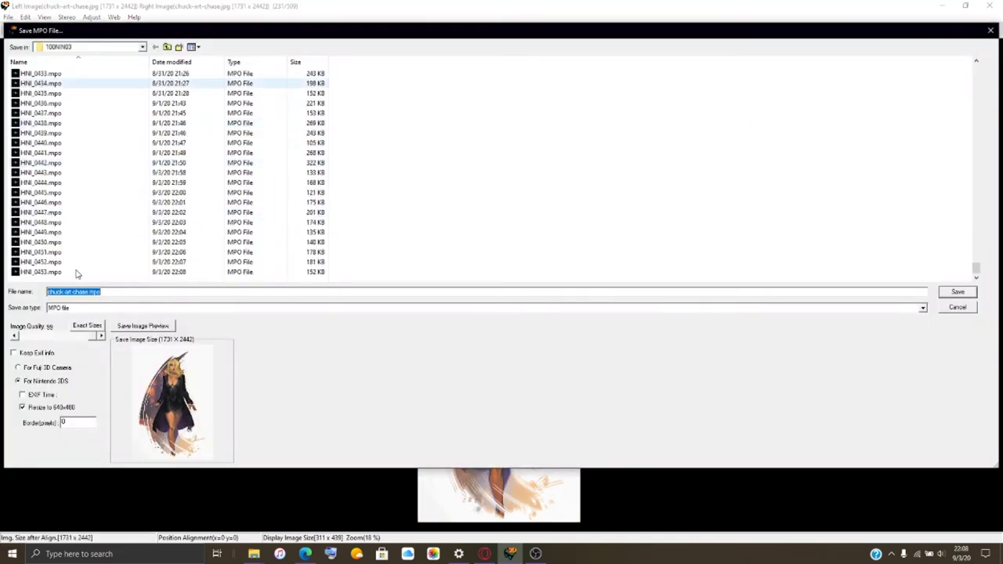
pyautogui.click(70, 272)
pyautogui.click(72, 291)
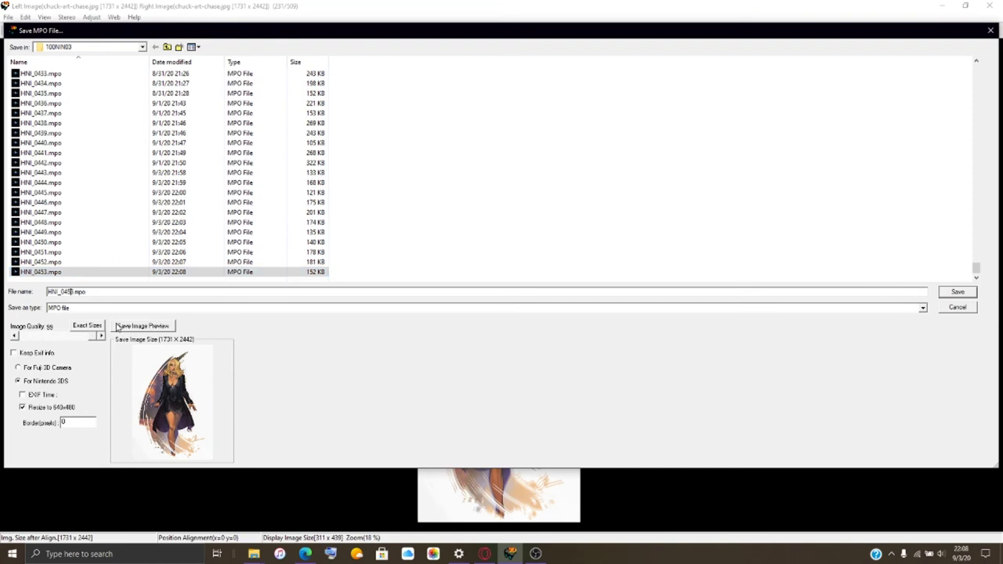
pyautogui.write('4')
pyautogui.press('Return')
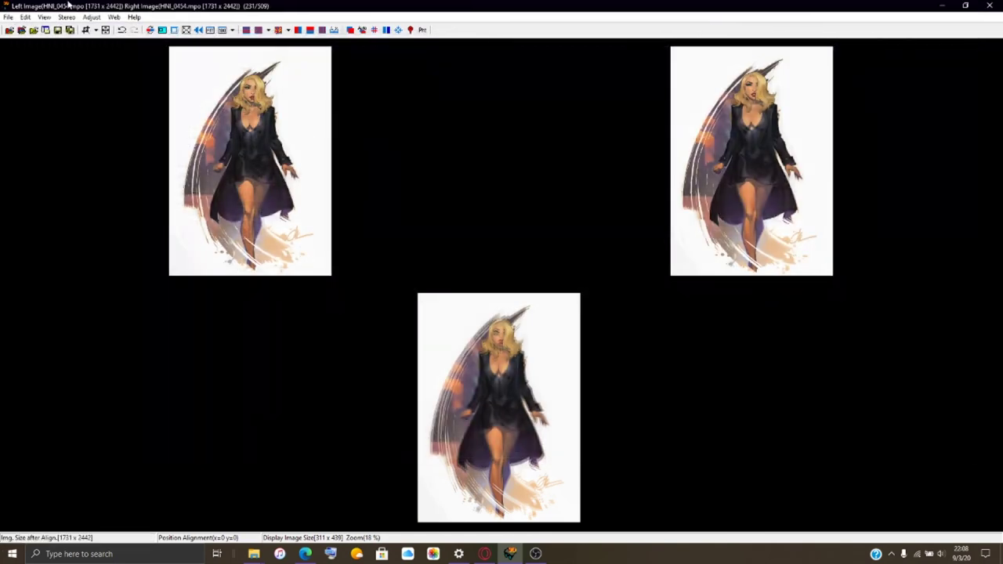
# Load the JPG whose name ends in wc-2 from the Pictures folder as both the left and right image.
pyautogui.click(21, 30)
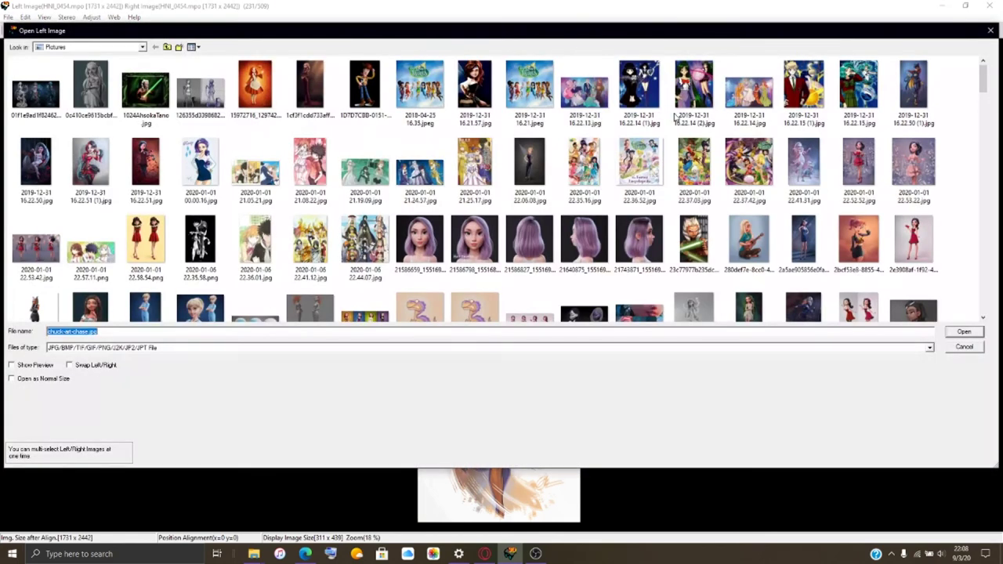
pyautogui.click(576, 77)
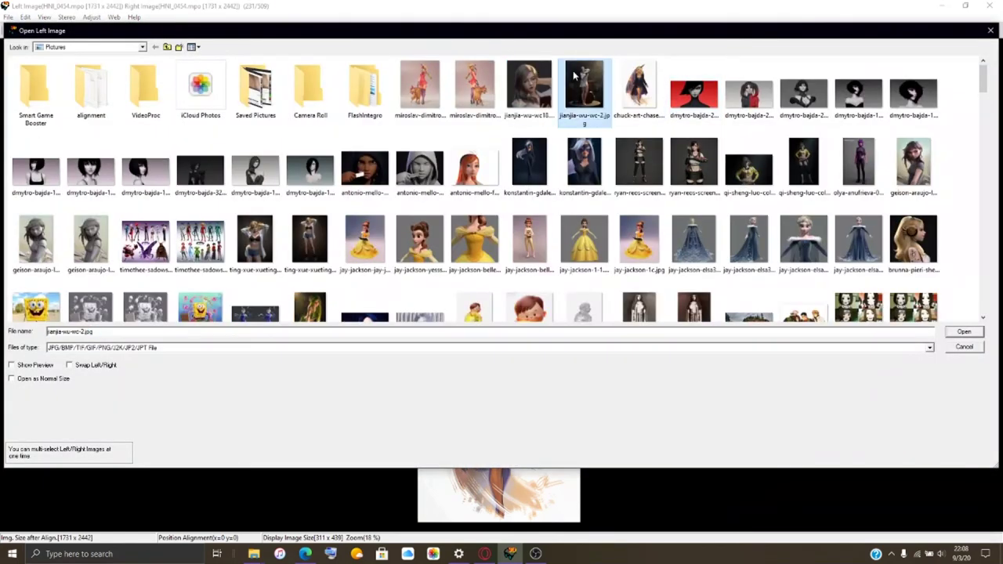
pyautogui.click(975, 333)
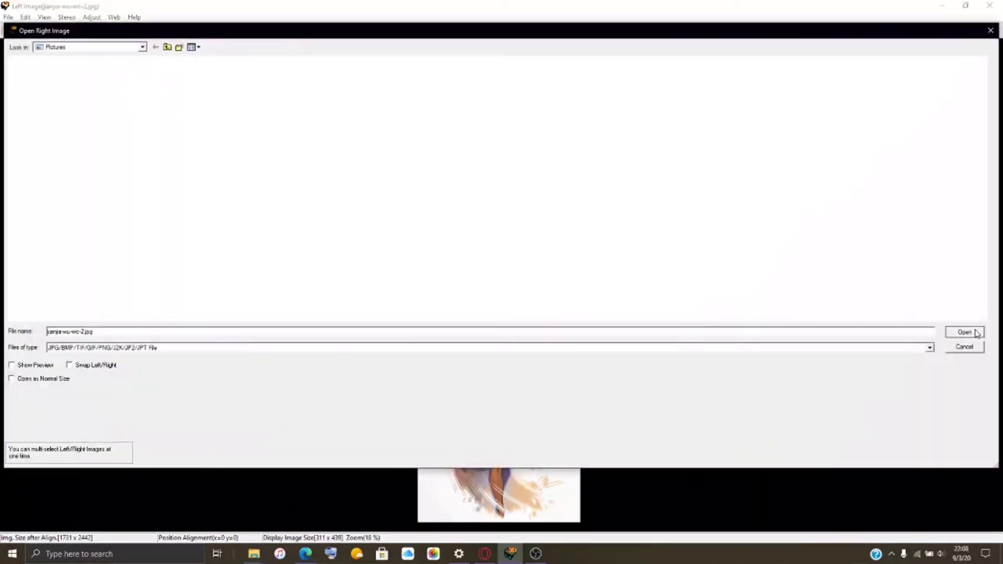
pyautogui.click(975, 333)
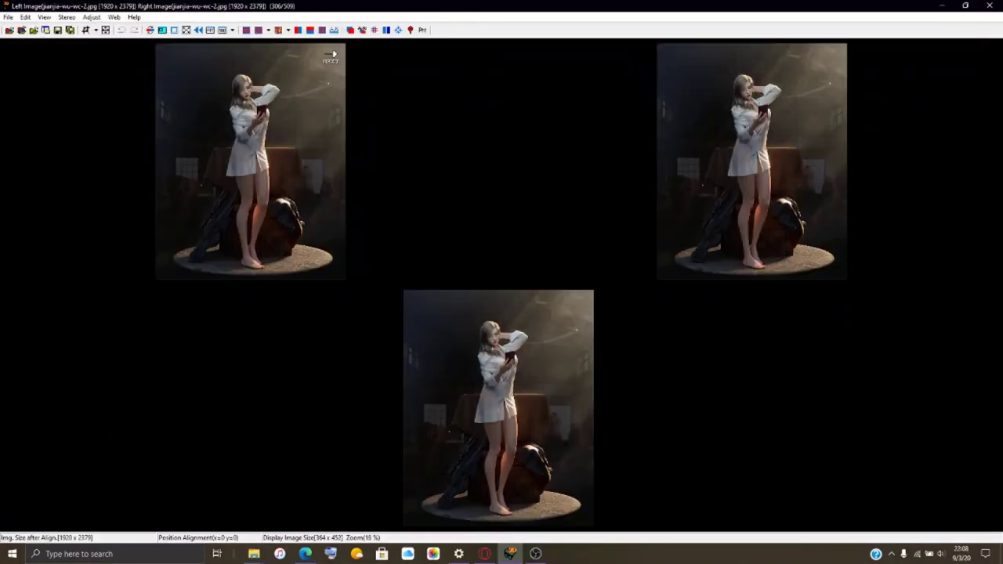
# In an enlarged Easy Adjustment window, apply barrel distortion corrections of 40.0 to the right and about 20 to the left image of the wc-2 pair.
pyautogui.click(351, 30)
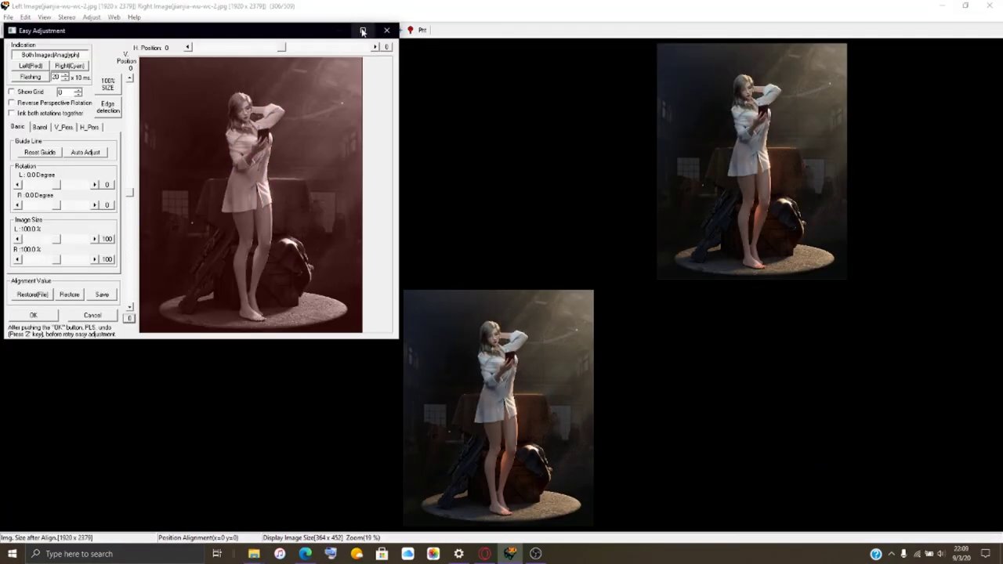
pyautogui.click(363, 31)
pyautogui.click(43, 104)
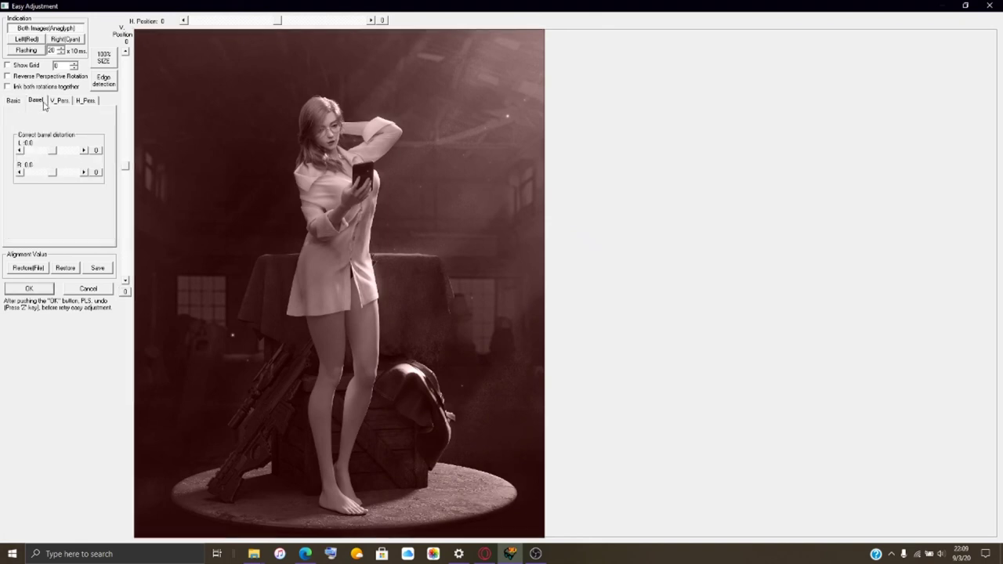
pyautogui.click(62, 174)
pyautogui.moveTo(65, 177); pyautogui.dragTo(63, 179)
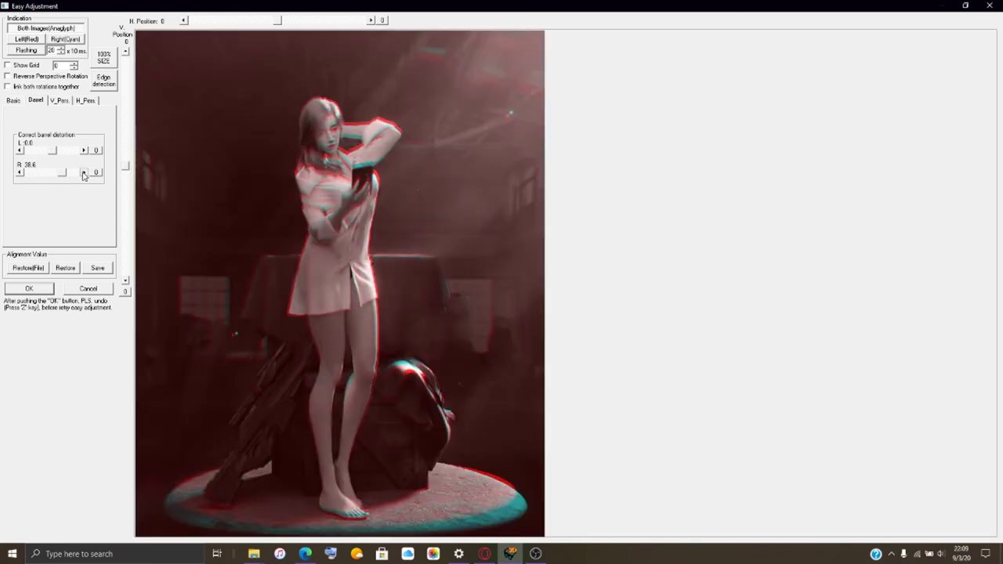
pyautogui.moveTo(84, 175); pyautogui.dragTo(55, 159)
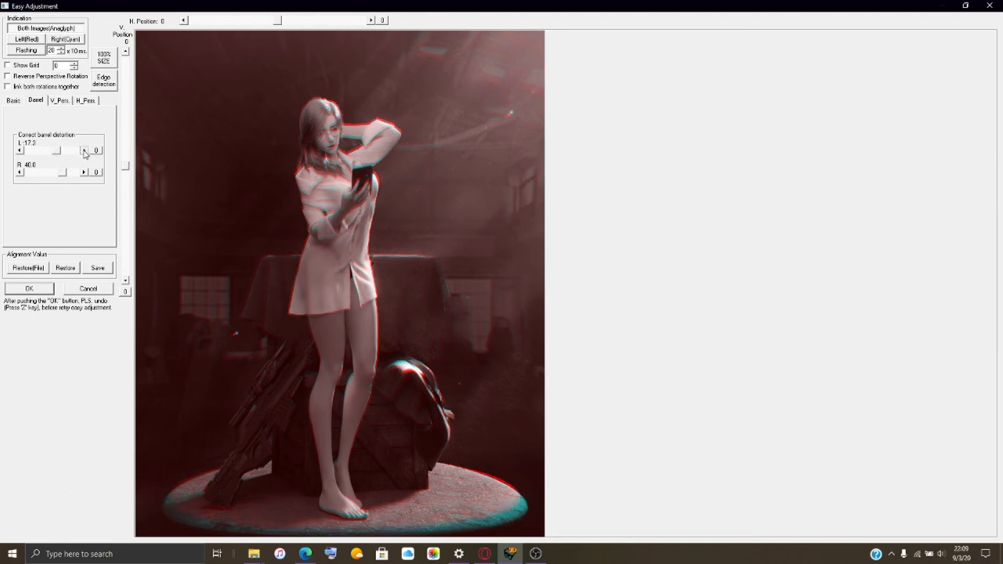
pyautogui.click(84, 151)
pyautogui.click(43, 288)
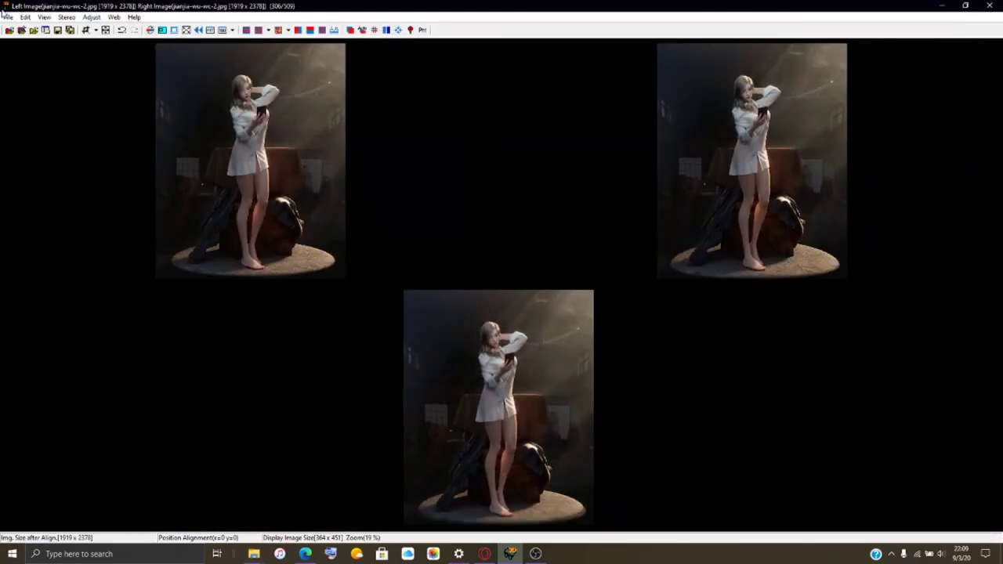
# Save the adjusted wc-2 pair as an MPO file named HNI_0455.mpo in the 100NIN03 folder.
pyautogui.click(7, 16)
pyautogui.click(59, 101)
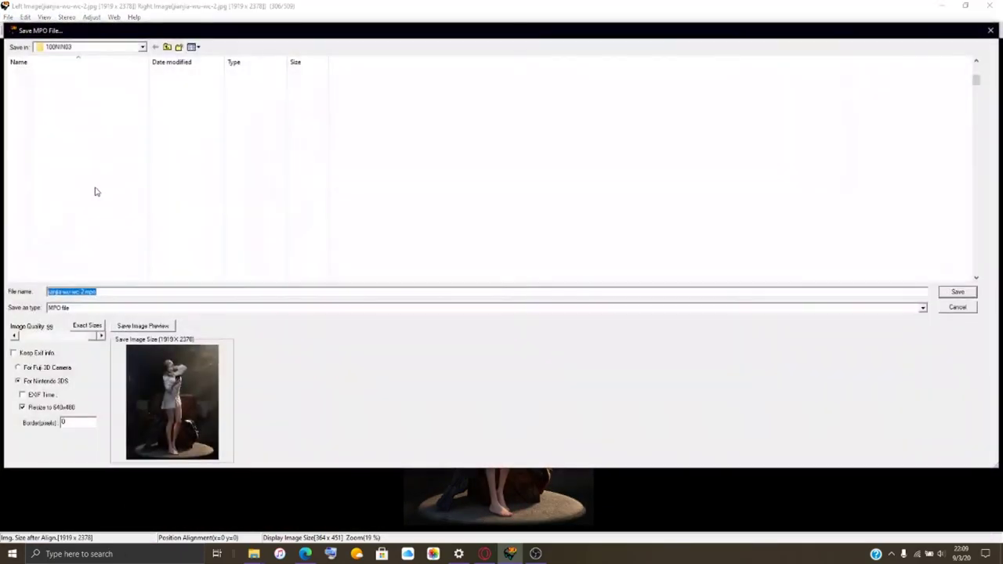
pyautogui.click(47, 272)
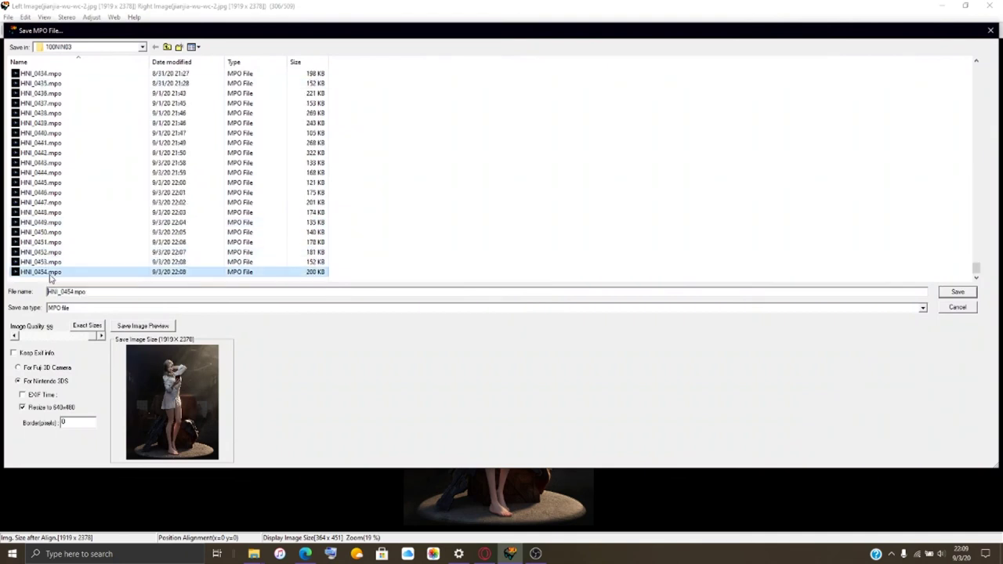
pyautogui.click(74, 293)
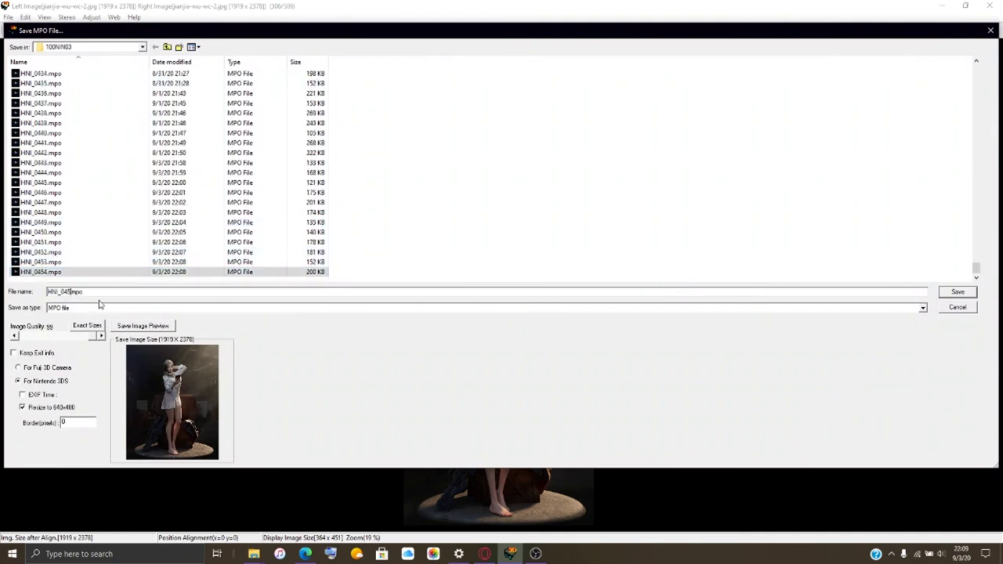
pyautogui.write('5')
pyautogui.press('Return')
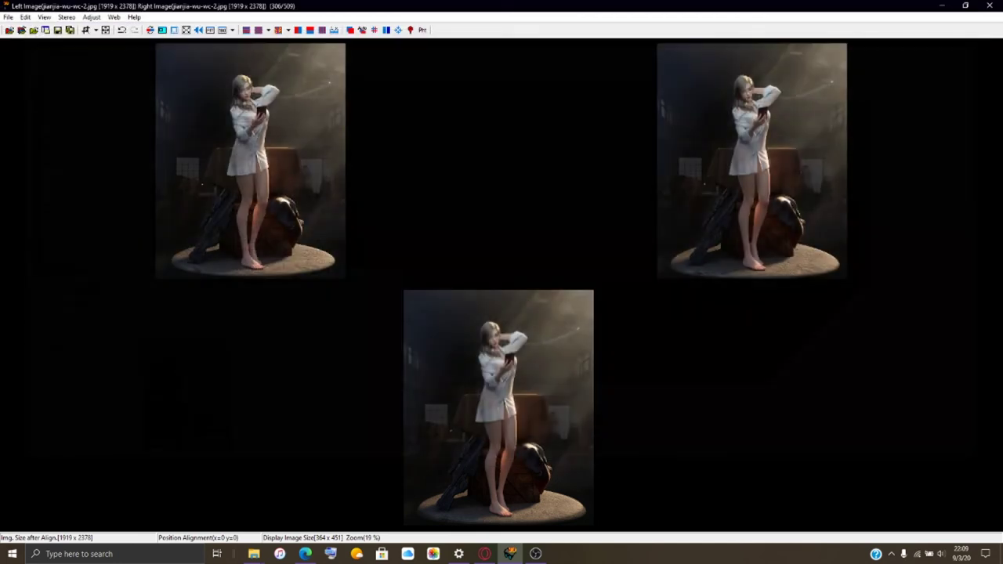
# Load the JPG whose name ends in wc18 from the Pictures folder as both the left and right image.
pyautogui.click(21, 30)
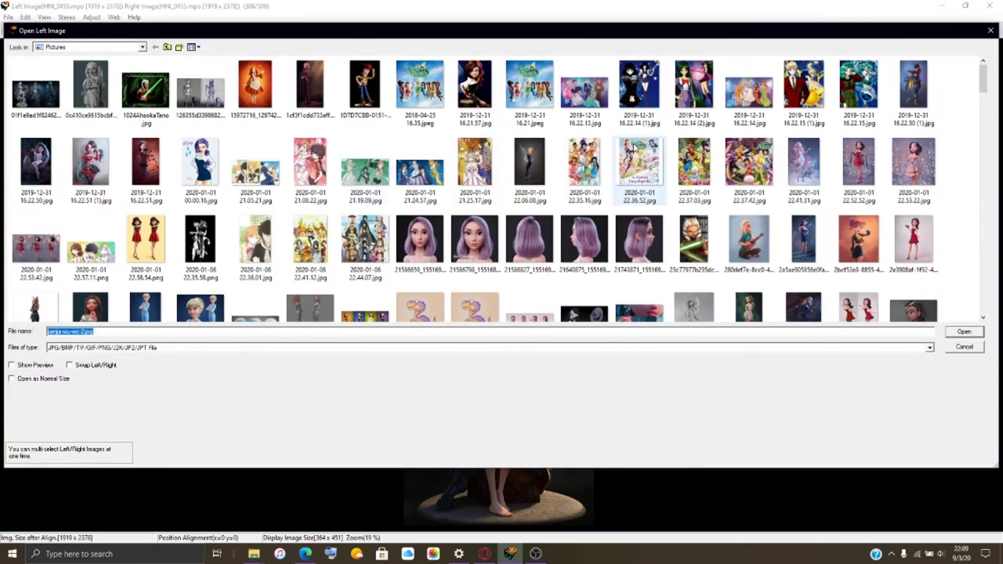
pyautogui.click(529, 116)
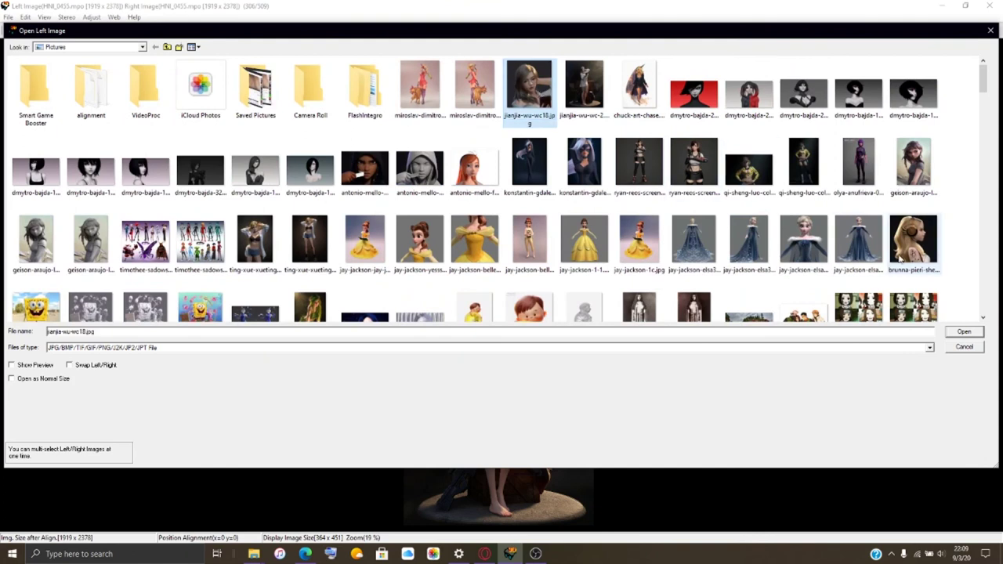
pyautogui.click(972, 332)
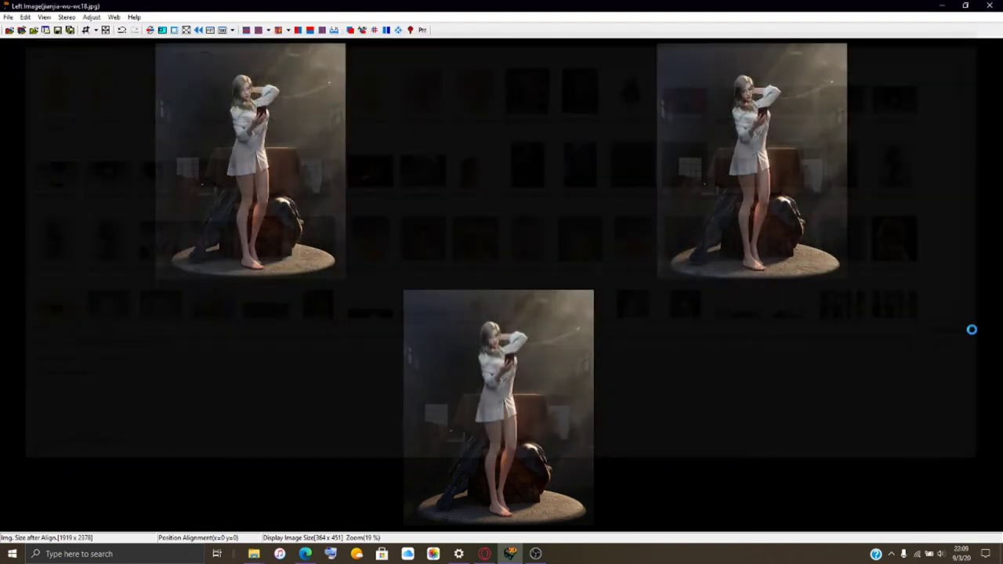
pyautogui.click(970, 331)
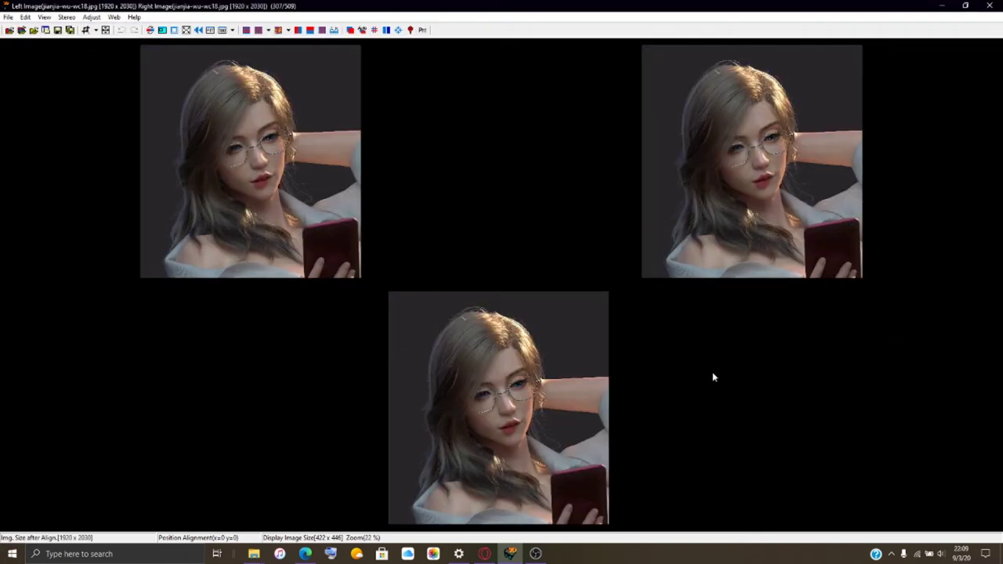
# Apply Easy Adjustment barrel distortion corrections of -20.0 to the left and about -40 to the right image of the wc18 pair.
pyautogui.click(334, 30)
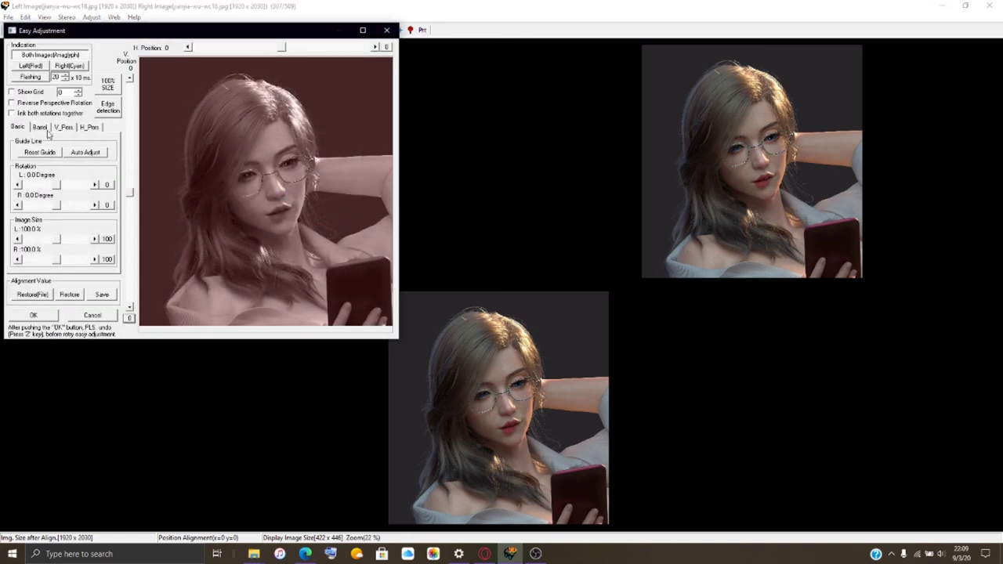
pyautogui.click(42, 130)
pyautogui.moveTo(55, 199)
pyautogui.mouseDown()
pyautogui.moveTo(46, 204)
pyautogui.moveTo(48, 181)
pyautogui.mouseUp()
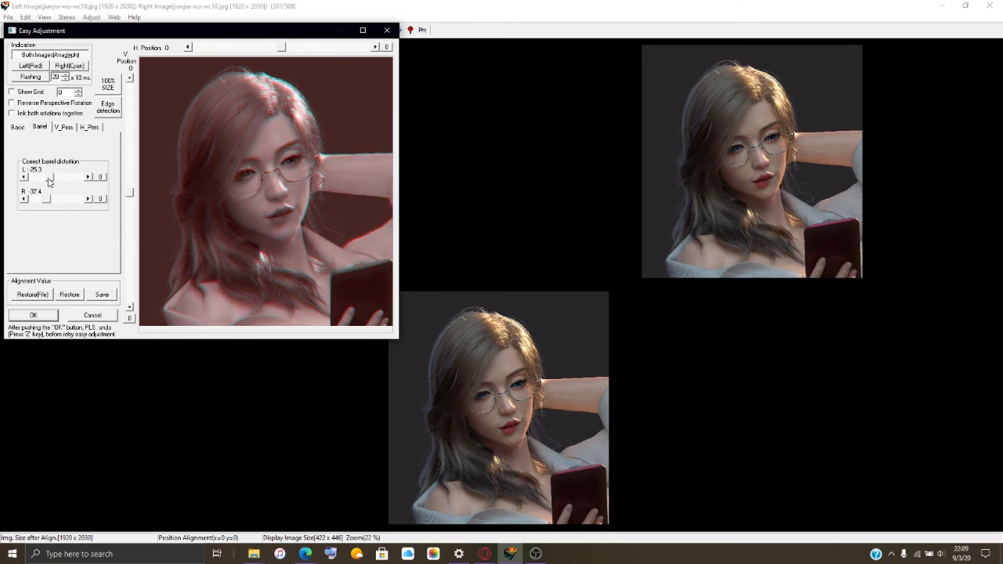
pyautogui.click(89, 180)
pyautogui.click(88, 180)
pyautogui.click(88, 180)
pyautogui.click(89, 180)
pyautogui.click(88, 180)
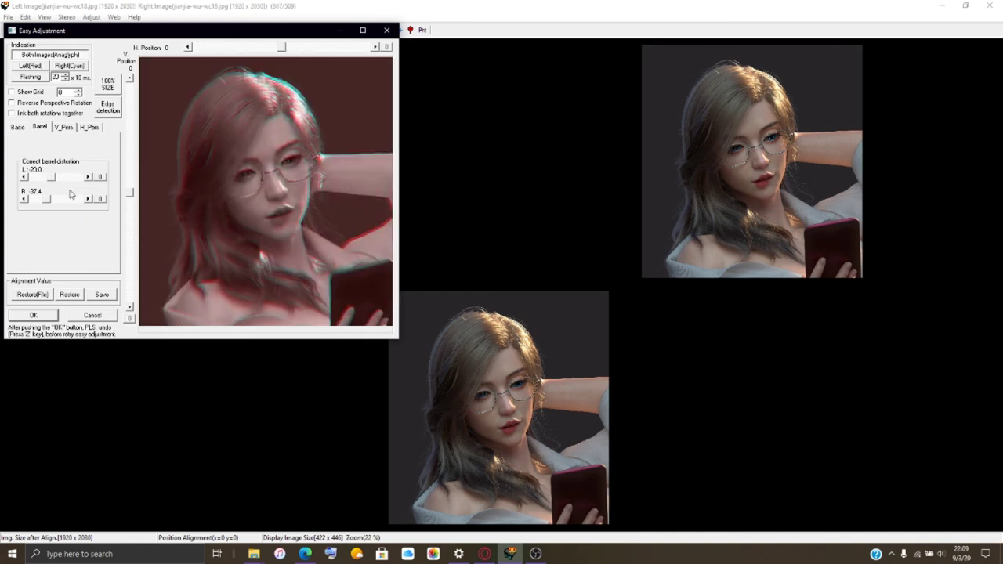
pyautogui.click(23, 200)
pyautogui.click(24, 200)
pyautogui.click(33, 314)
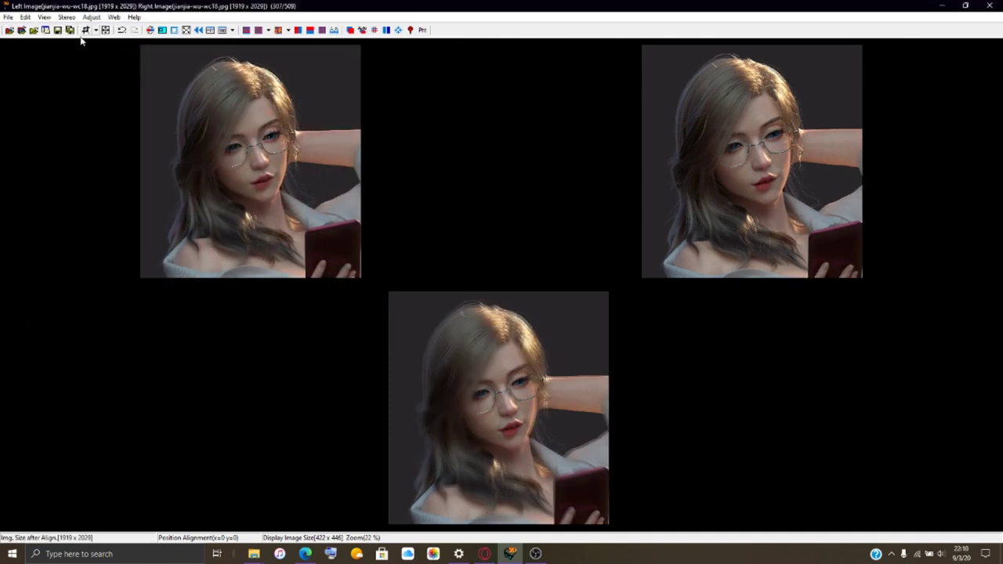
# Save the adjusted wc18 pair as an MPO file named HNI_0456.mpo in the 100NIN03 folder.
pyautogui.click(8, 16)
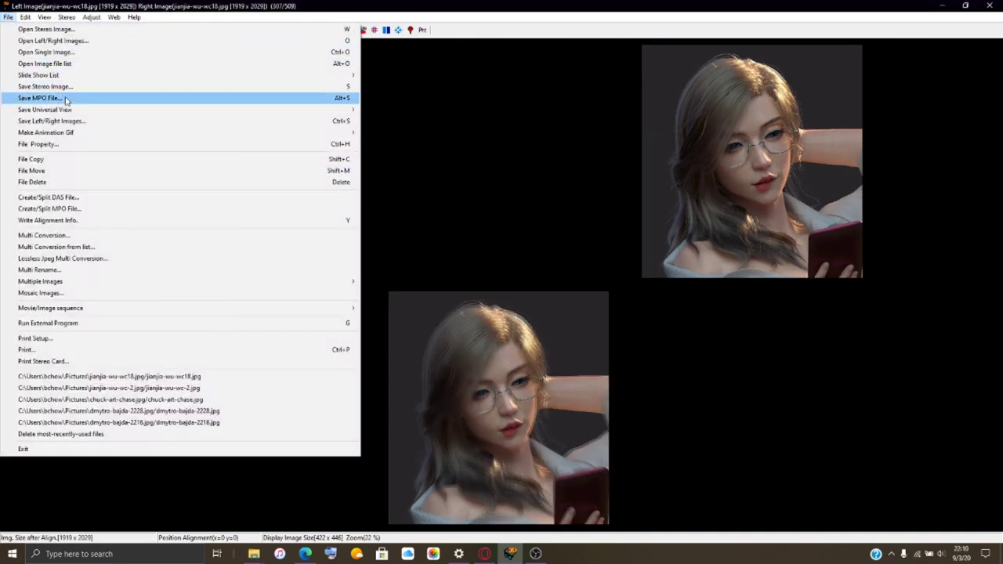
pyautogui.click(66, 100)
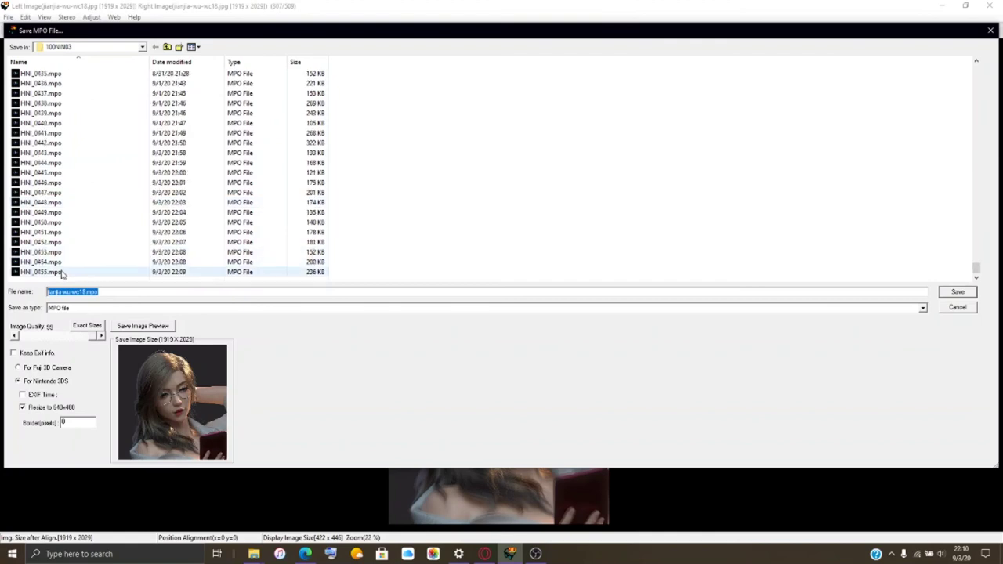
pyautogui.click(62, 272)
pyautogui.click(76, 291)
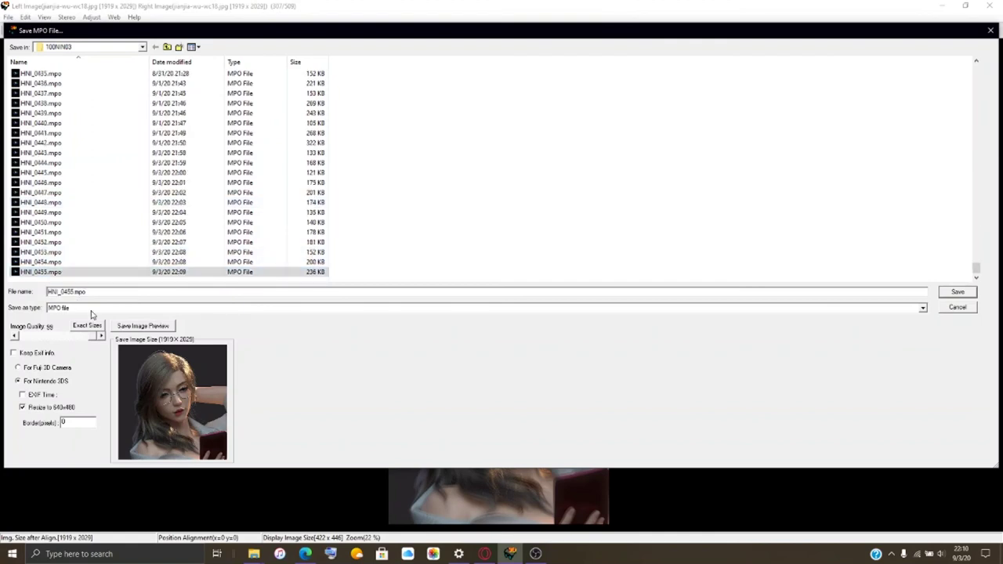
pyautogui.write('6')
pyautogui.press('Return')
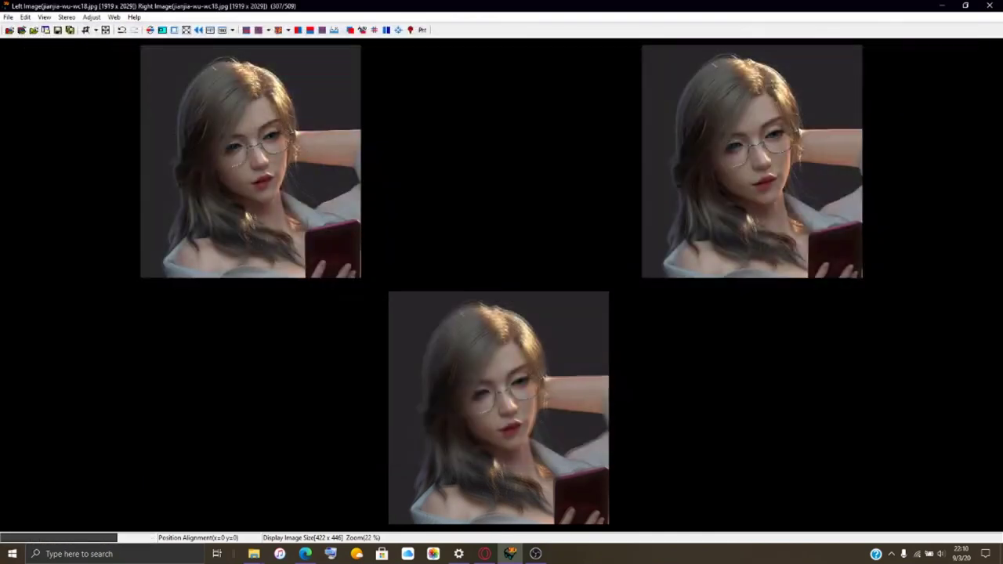
# Load the JPG whose name ends in rend-0001 from the Pictures folder as both the left and right image.
pyautogui.click(22, 30)
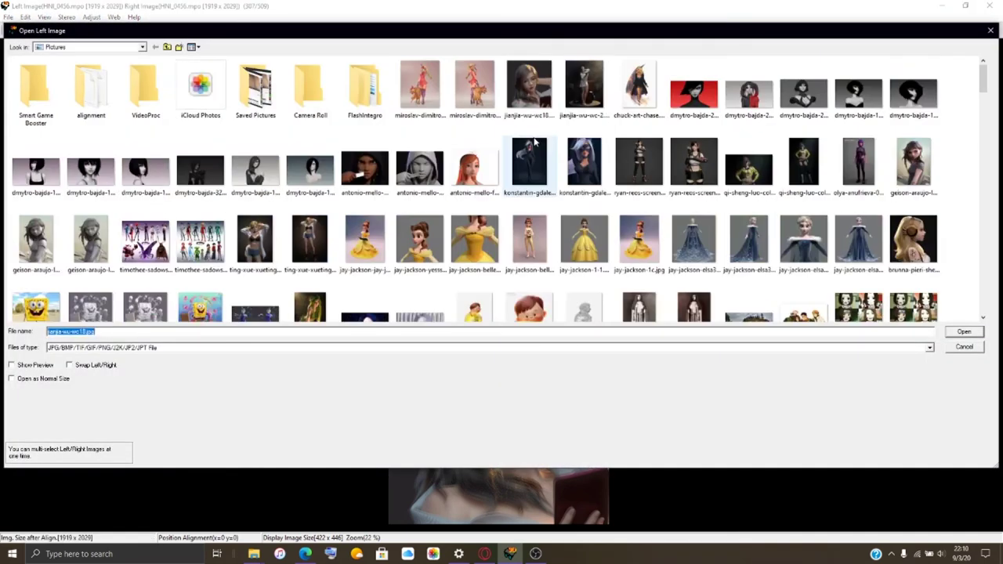
pyautogui.click(470, 87)
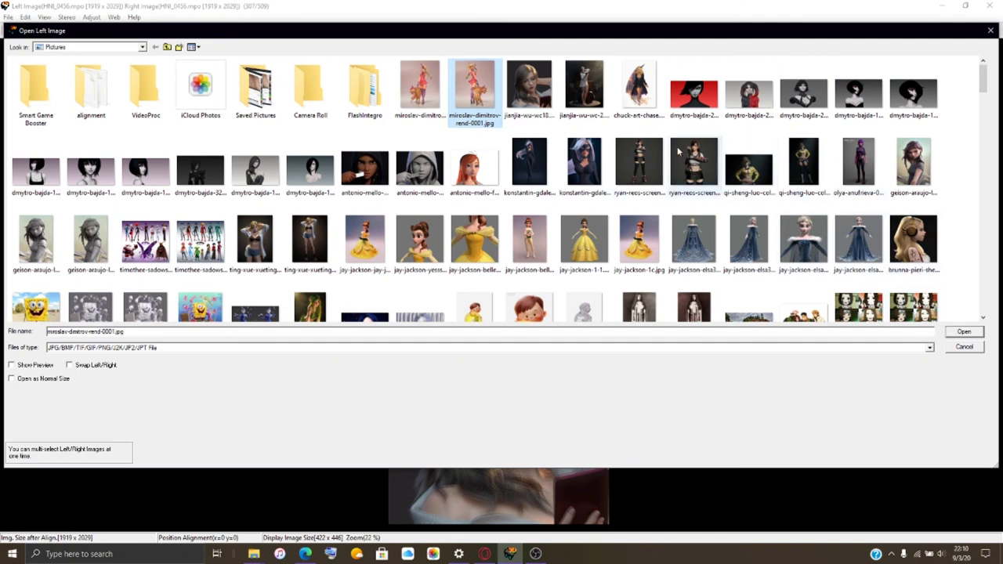
pyautogui.click(964, 333)
pyautogui.press('Return')
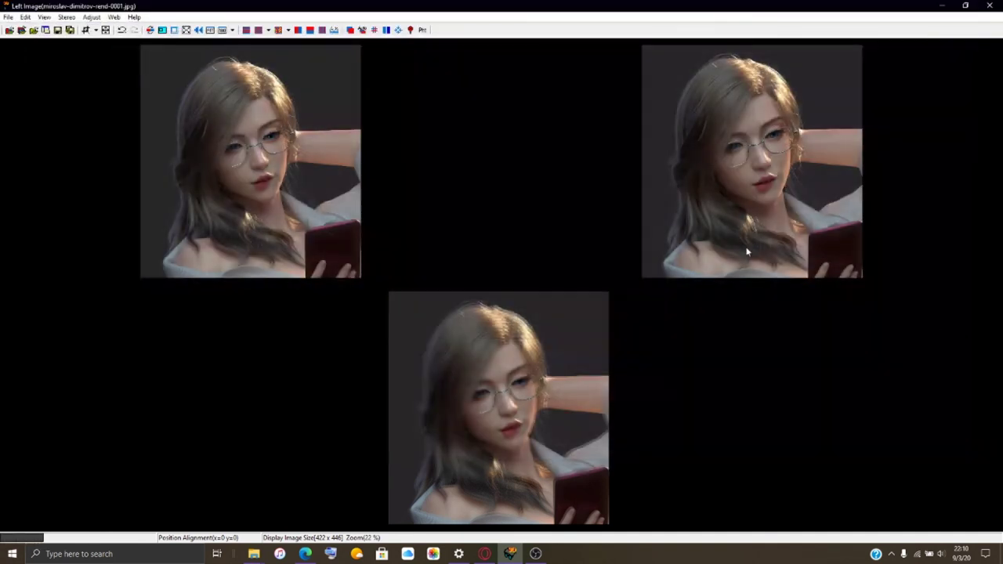
# Apply Easy Adjustment barrel distortion corrections of 40.0 to the right and about 20 to the left image of the rend-0001 pair.
pyautogui.click(350, 30)
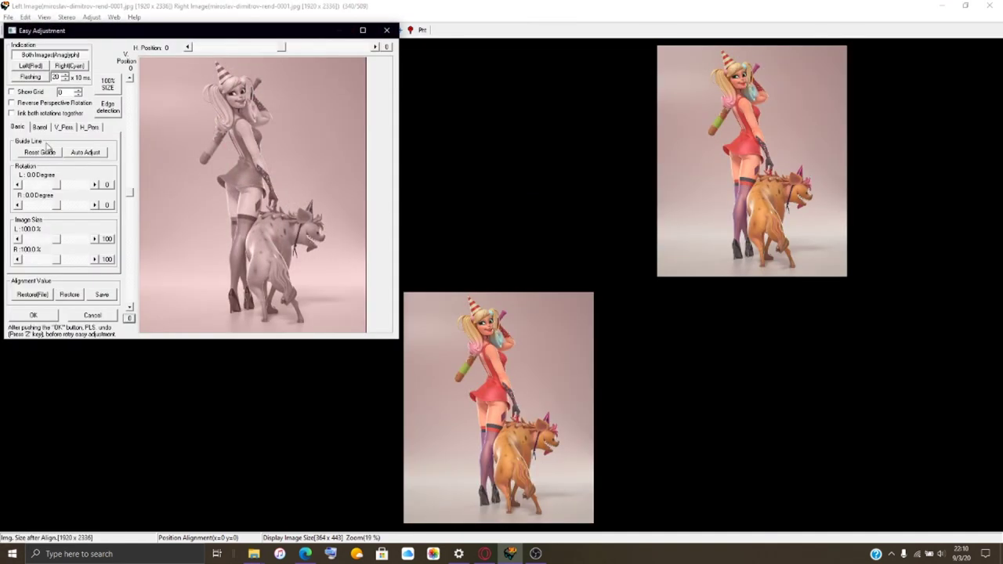
pyautogui.click(39, 127)
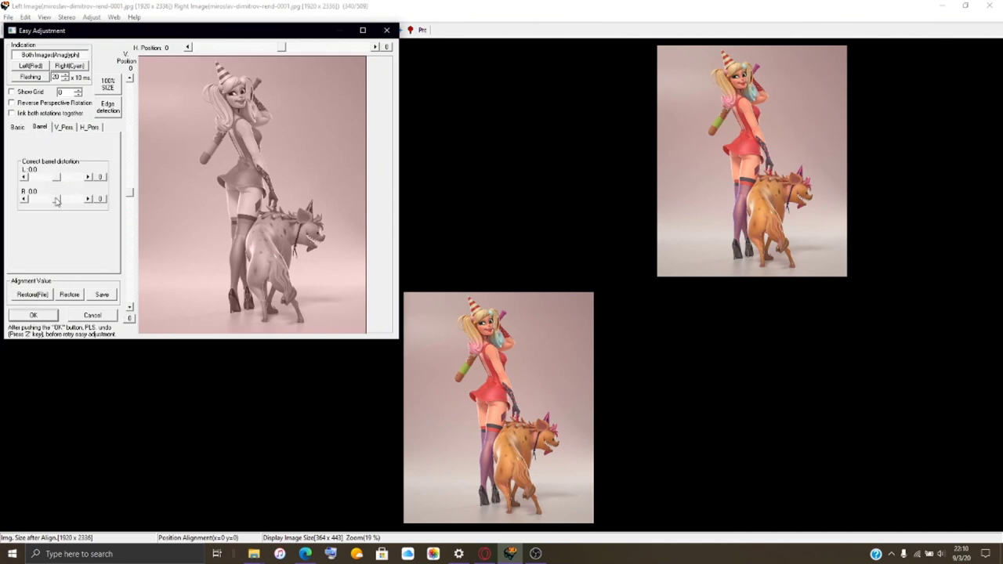
pyautogui.moveTo(57, 200); pyautogui.dragTo(65, 204)
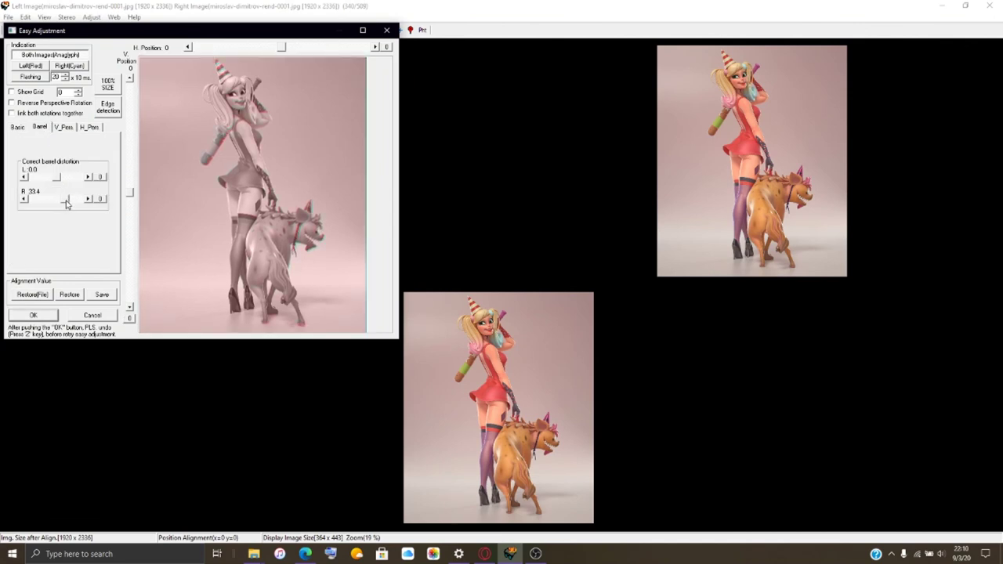
pyautogui.click(88, 198)
pyautogui.click(89, 198)
pyautogui.moveTo(59, 183); pyautogui.dragTo(64, 185)
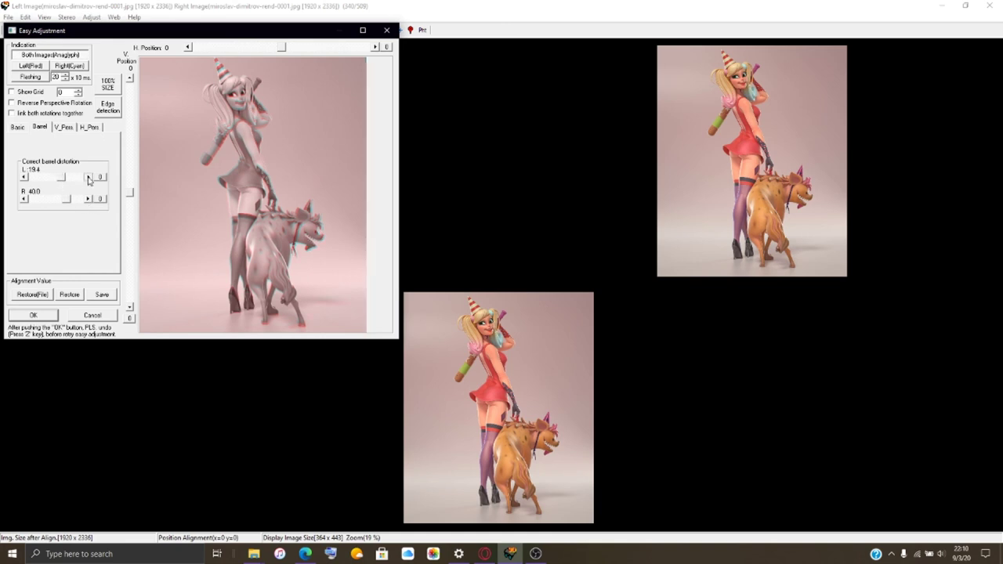
pyautogui.click(88, 177)
pyautogui.click(88, 178)
pyautogui.click(87, 178)
pyautogui.click(88, 178)
pyautogui.click(33, 315)
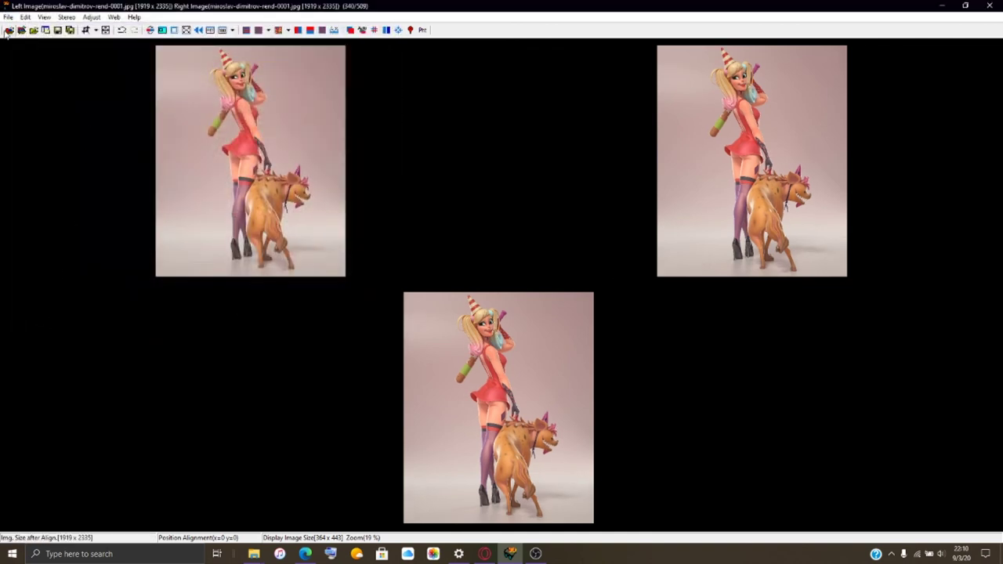
# Save the adjusted rend-0001 pair as an MPO file named HNI_0457.mpo in the 100NIN03 folder.
pyautogui.click(8, 17)
pyautogui.click(62, 98)
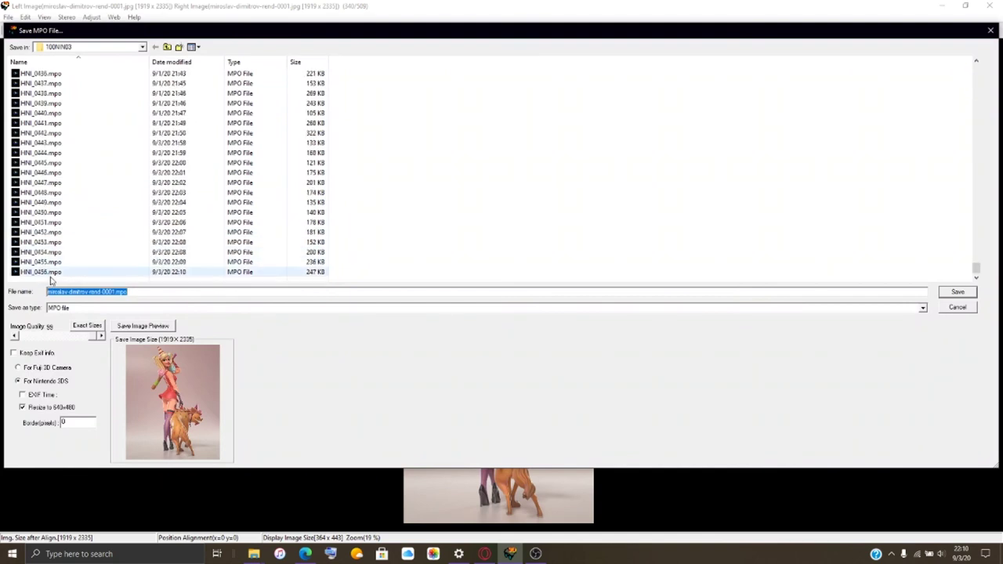
pyautogui.click(50, 274)
pyautogui.click(76, 291)
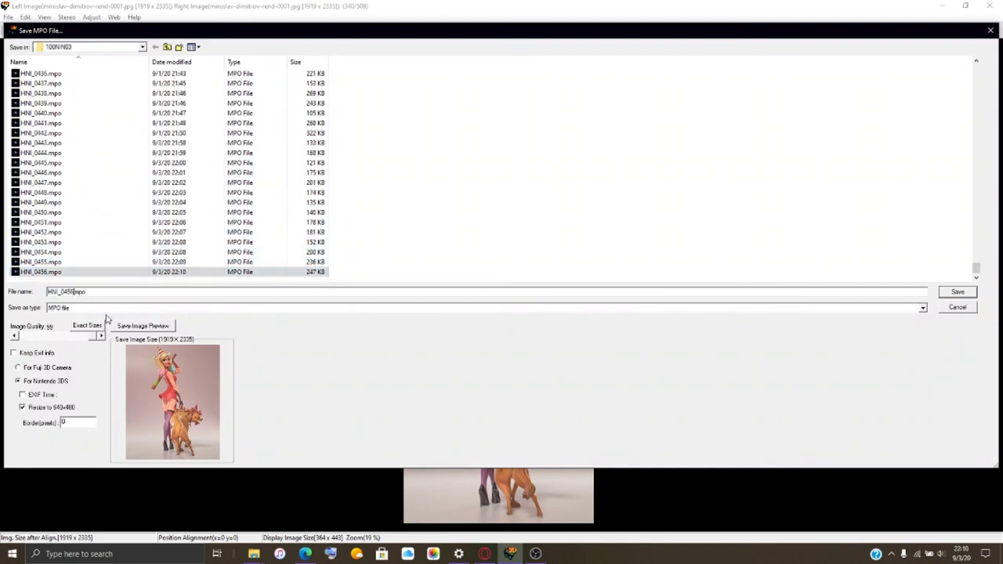
pyautogui.write('7')
pyautogui.press('Return')
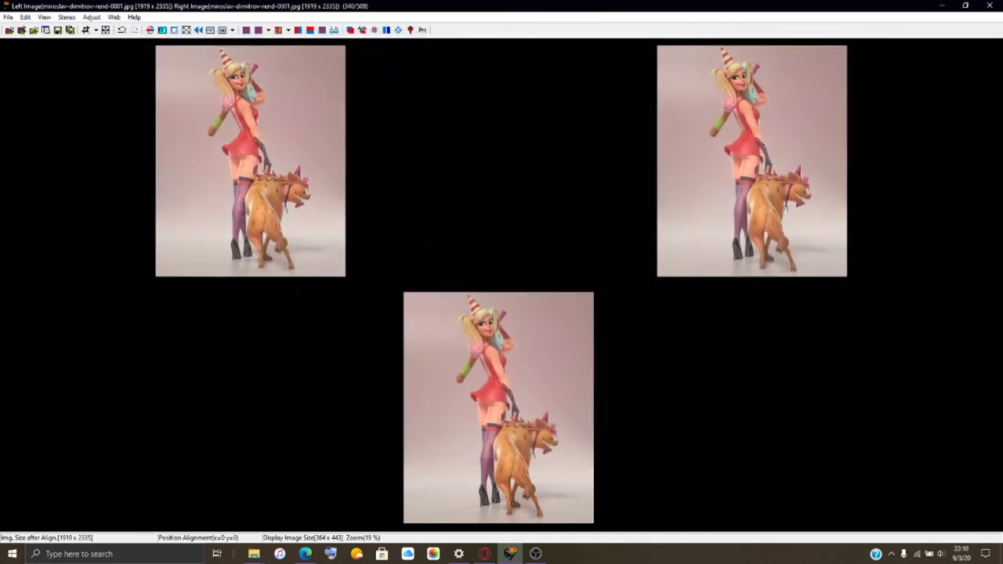
# Load the JPG whose name ends in rend-0004 from the Pictures folder as both the left and right image.
pyautogui.click(22, 31)
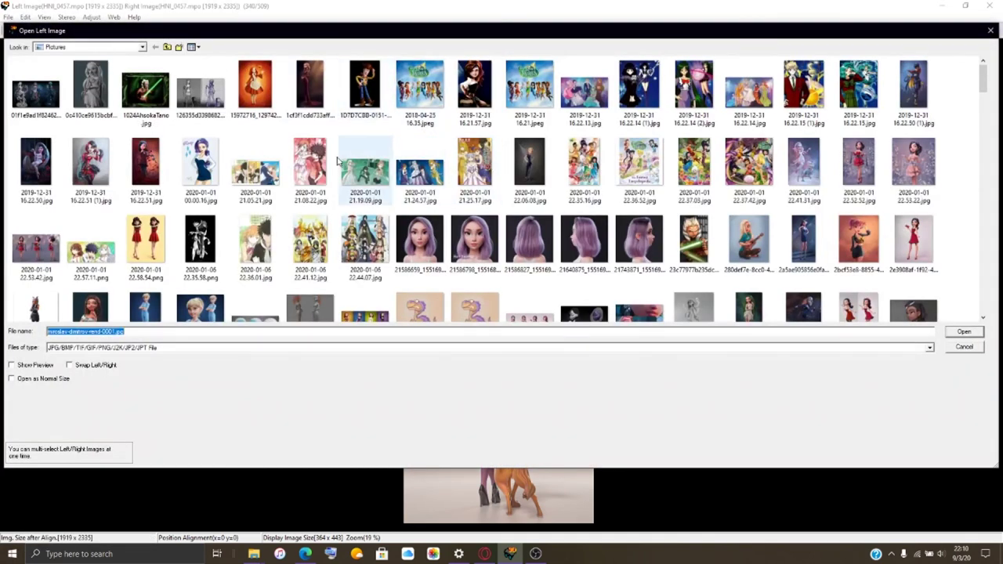
pyautogui.click(427, 91)
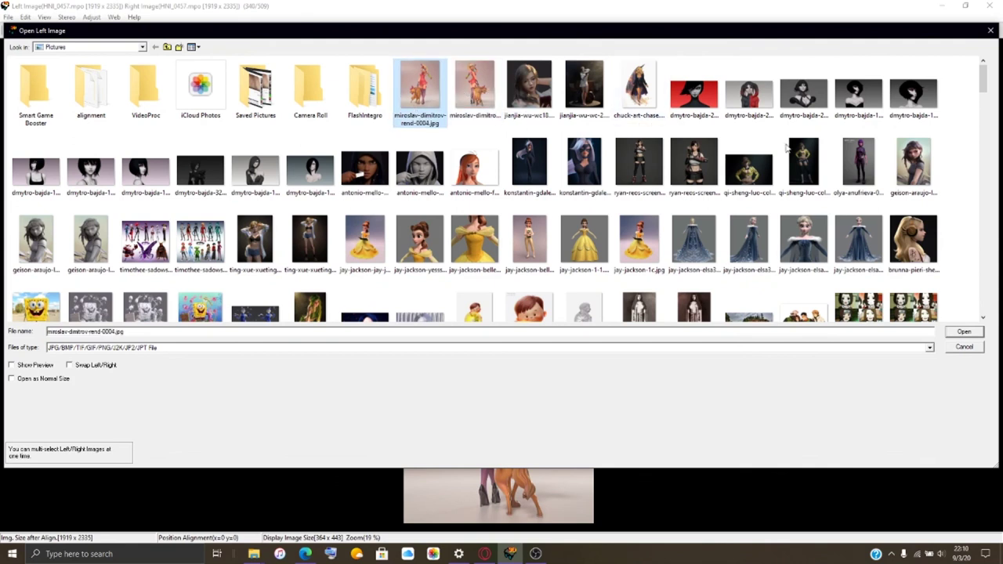
pyautogui.click(964, 332)
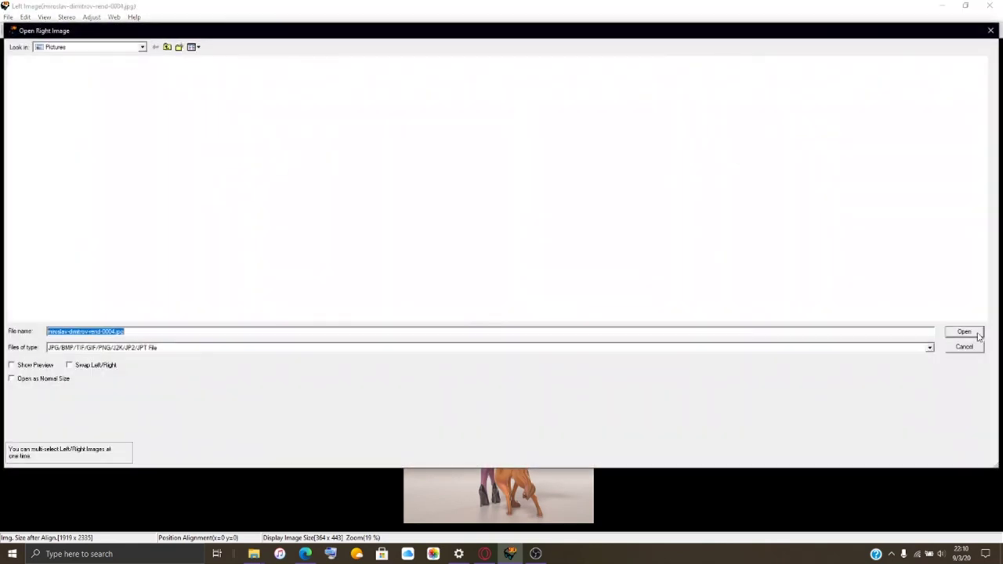
pyautogui.click(978, 336)
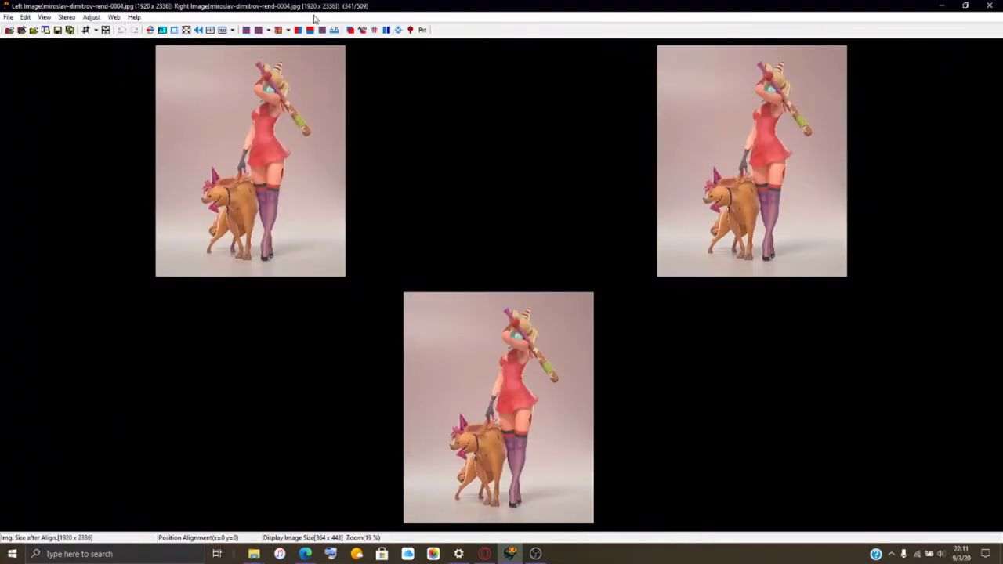
# Apply Easy Adjustment barrel distortion corrections of about 20 to the left and about 40 to the right image of the rend-0004 pair.
pyautogui.click(351, 31)
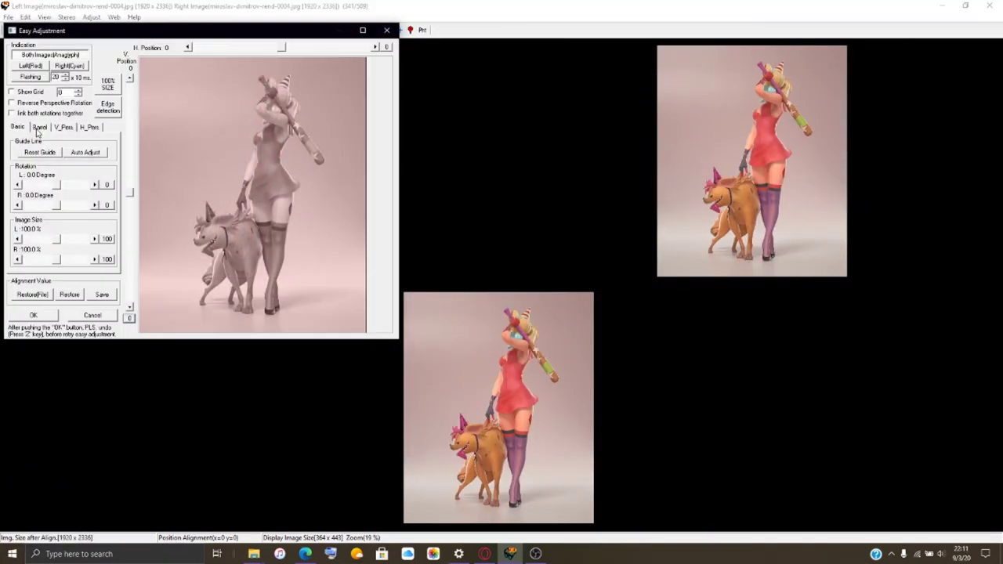
pyautogui.click(37, 128)
pyautogui.moveTo(59, 203)
pyautogui.mouseDown()
pyautogui.moveTo(69, 203)
pyautogui.moveTo(62, 183)
pyautogui.mouseUp()
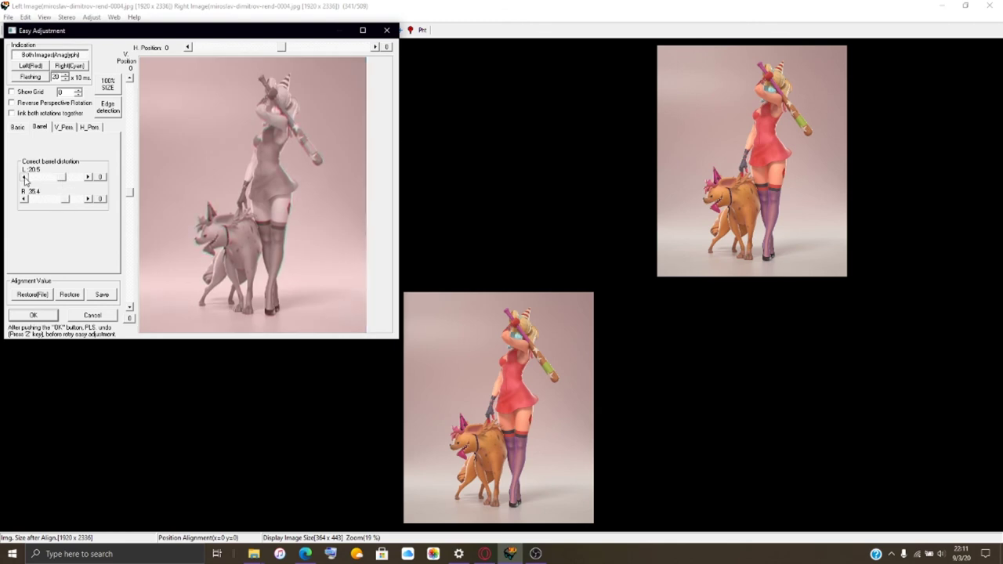
pyautogui.click(24, 178)
pyautogui.click(23, 178)
pyautogui.click(89, 199)
pyautogui.click(88, 199)
pyautogui.click(89, 199)
pyautogui.click(89, 199)
pyautogui.click(33, 315)
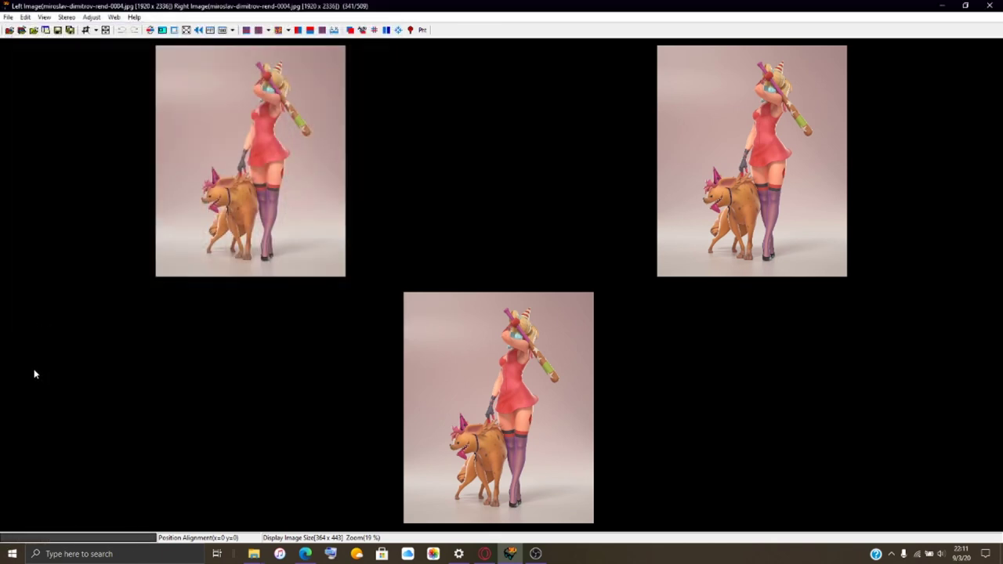
# Save the adjusted rend-0004 pair as an MPO file named HNI_0458.mpo in the 100NIN03 folder and exit the program.
pyautogui.click(7, 17)
pyautogui.click(64, 97)
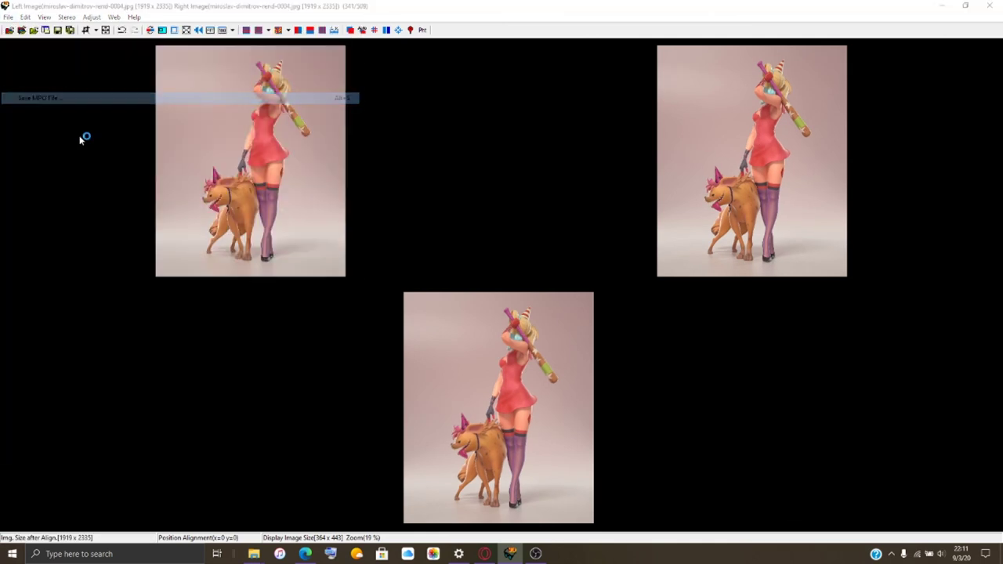
pyautogui.scroll(-20, 107, 233)
pyautogui.click(78, 272)
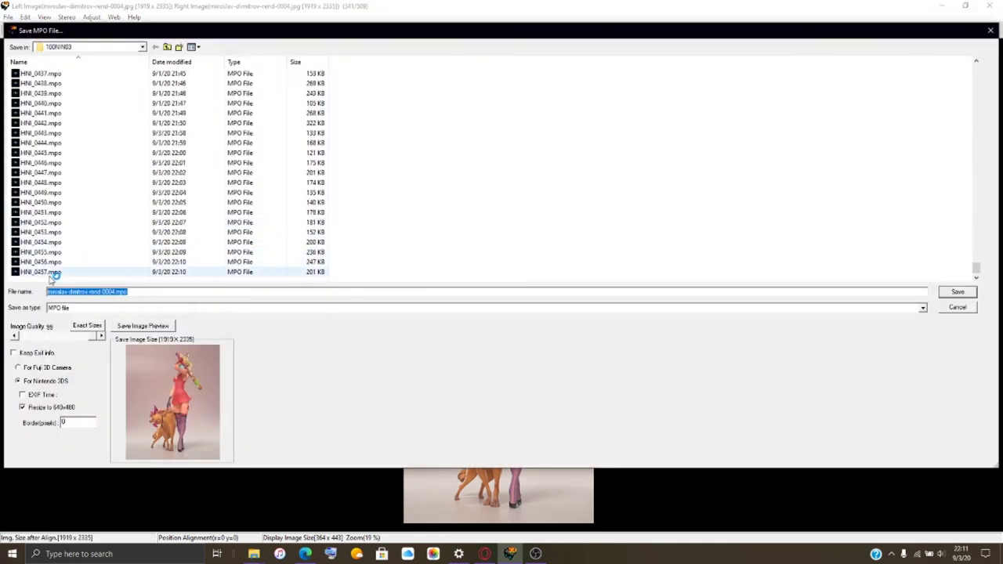
pyautogui.click(69, 292)
pyautogui.press('Return')
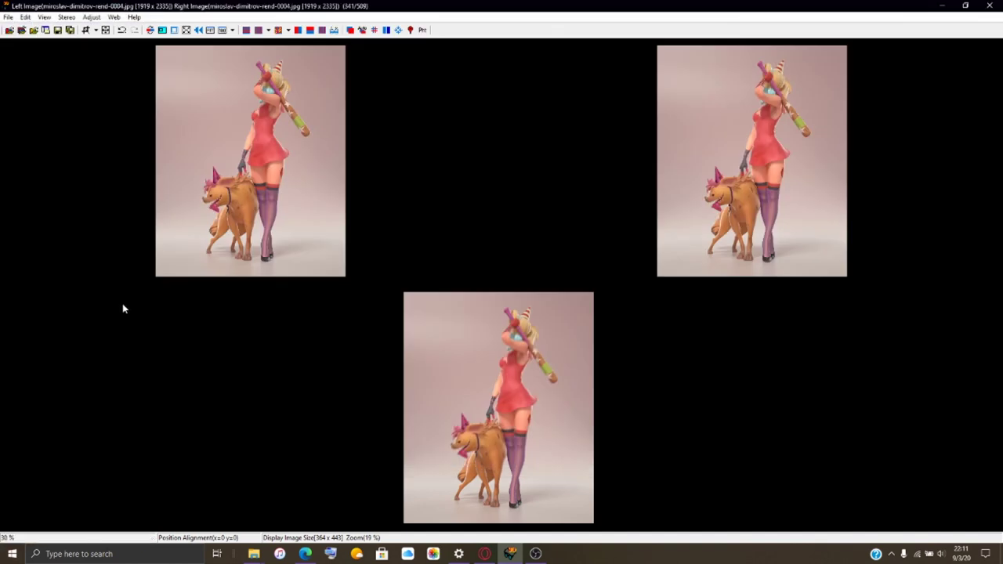
pyautogui.click(8, 17)
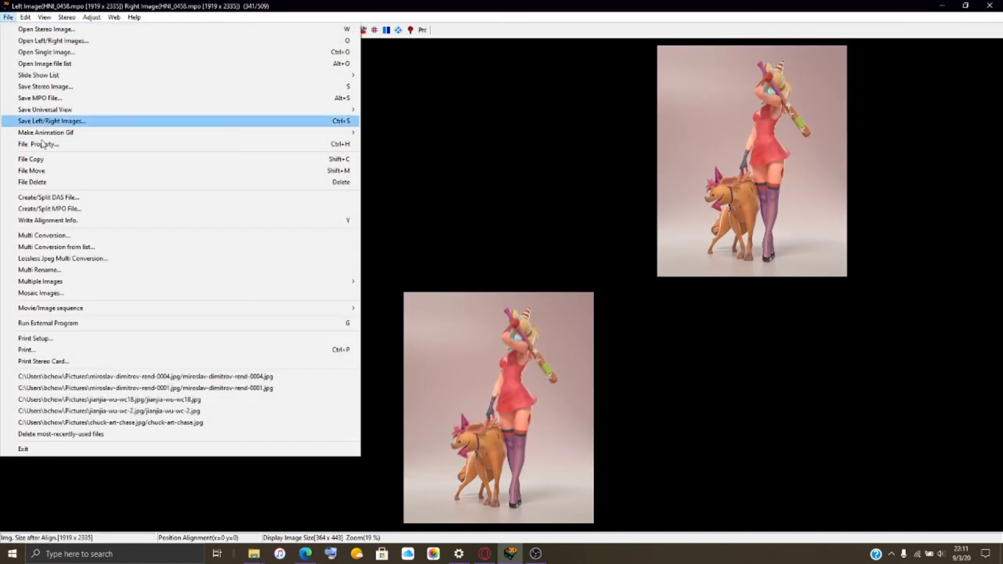
pyautogui.click(65, 450)
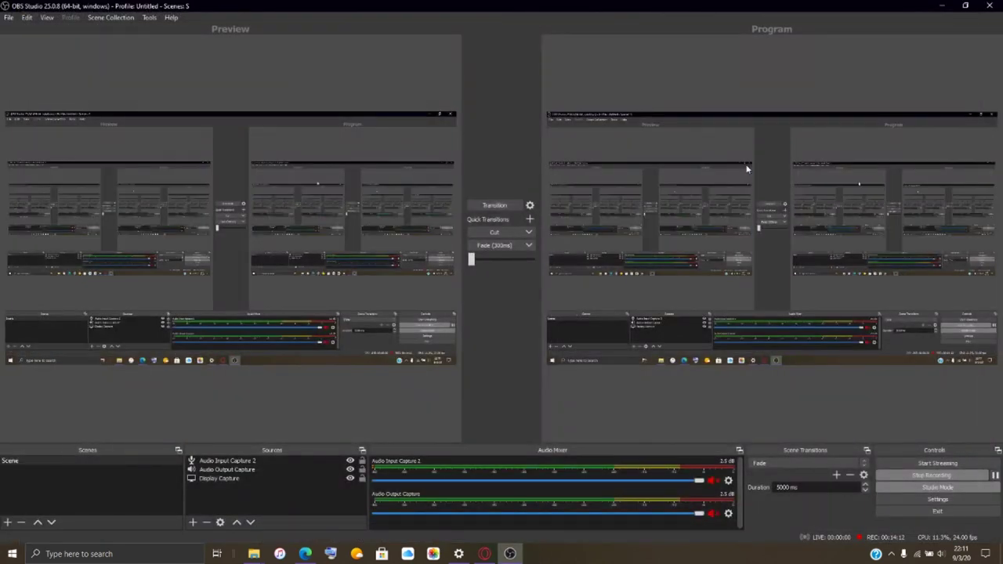